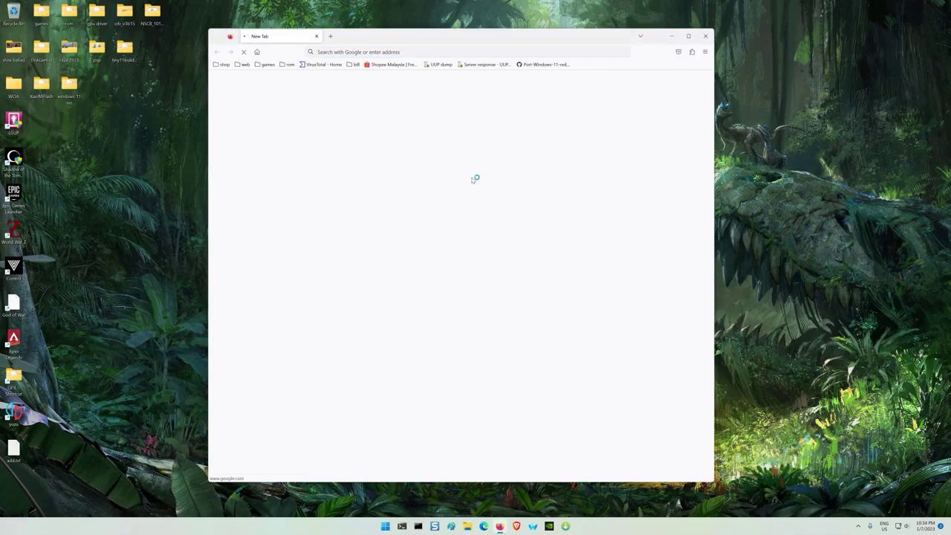
Search Google for "tiny 11" and open the GitHub ntdevlabs/tiny11builder repository from the results
click(427, 219)
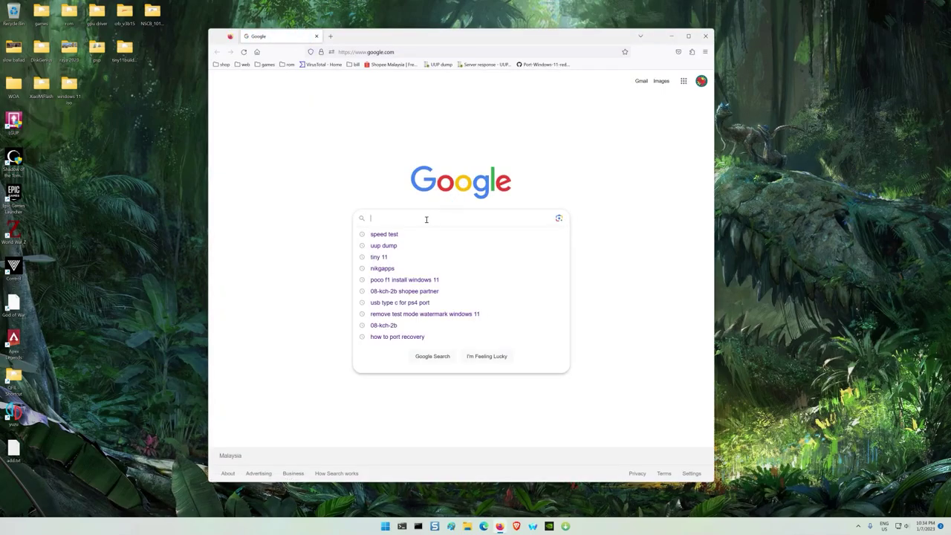
click(400, 256)
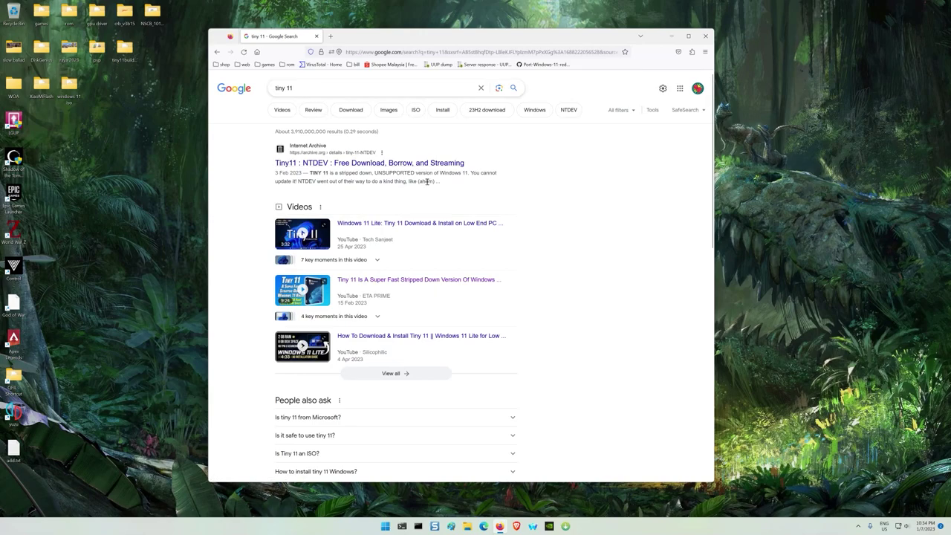
scroll(425, 193, down, 3)
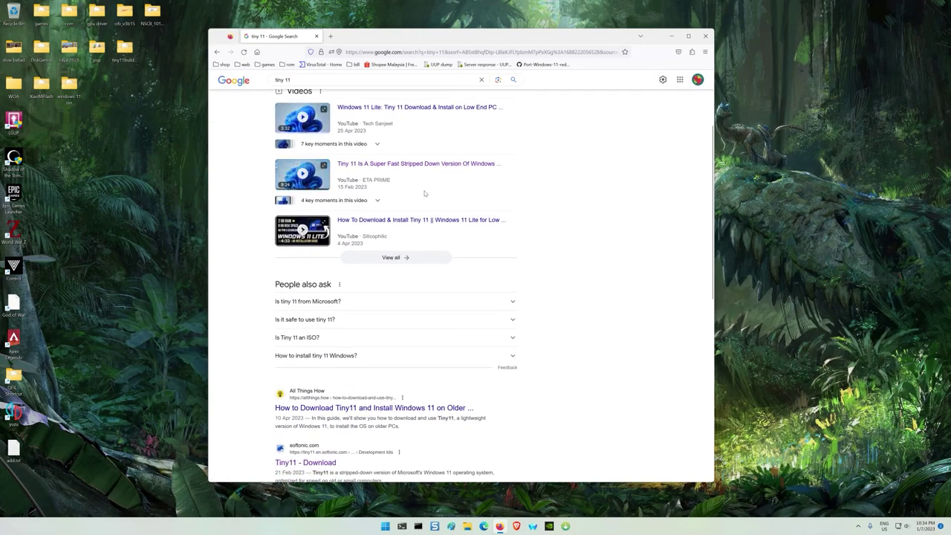
scroll(424, 193, up, 3)
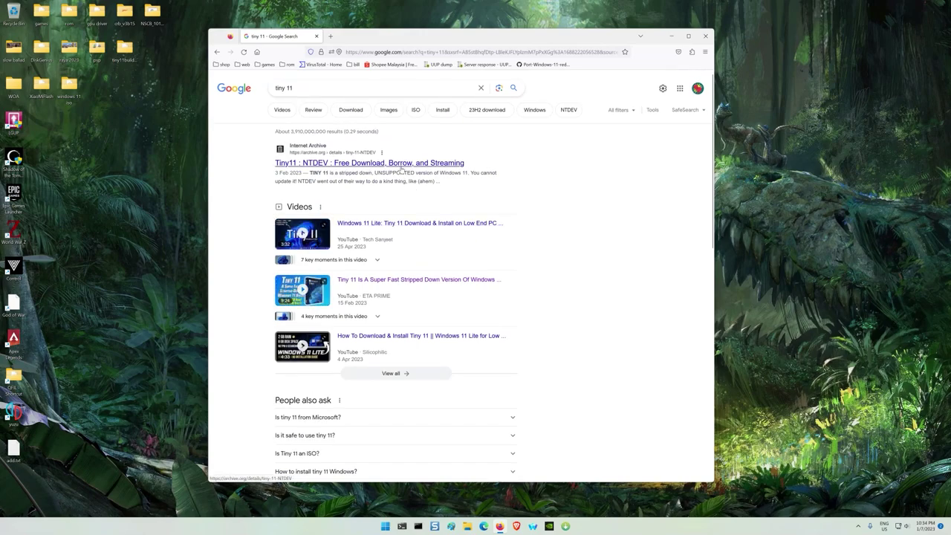
scroll(401, 170, down, 6)
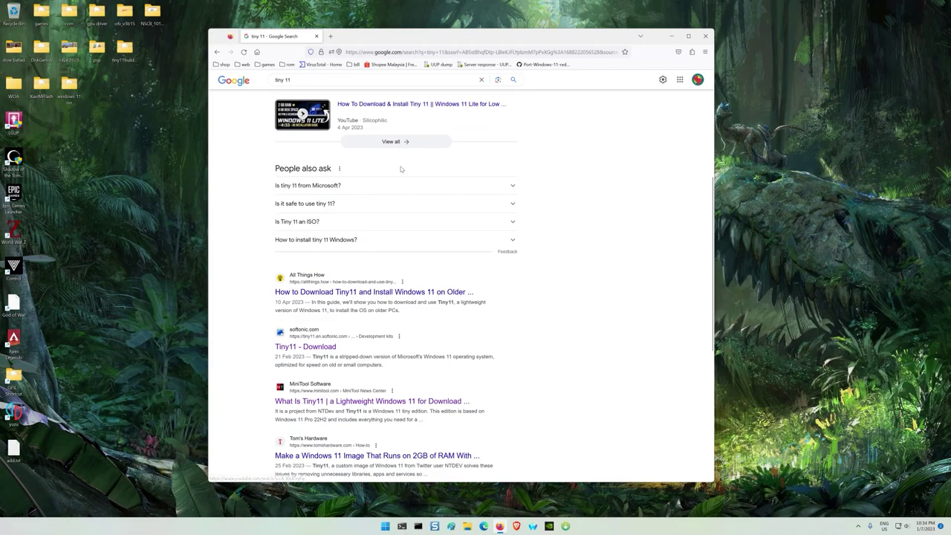
scroll(407, 176, down, 4)
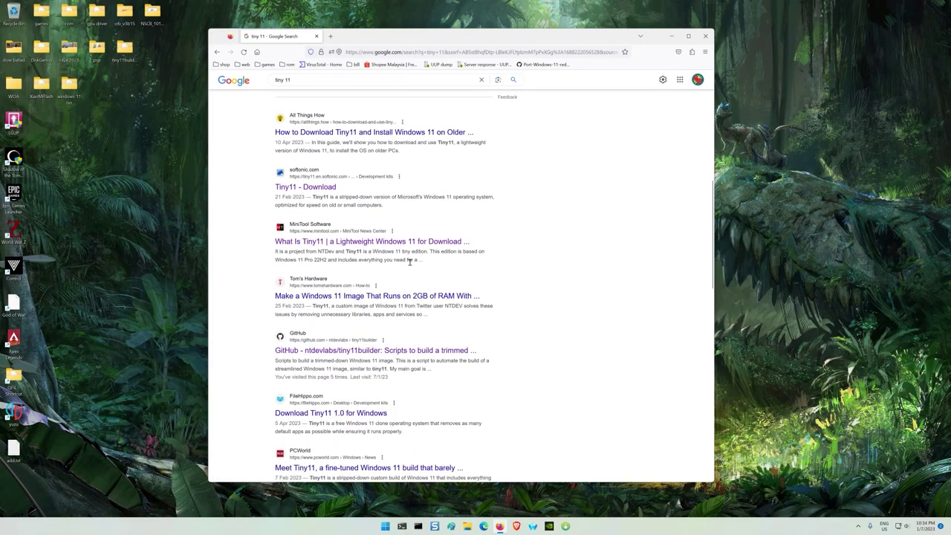
click(331, 353)
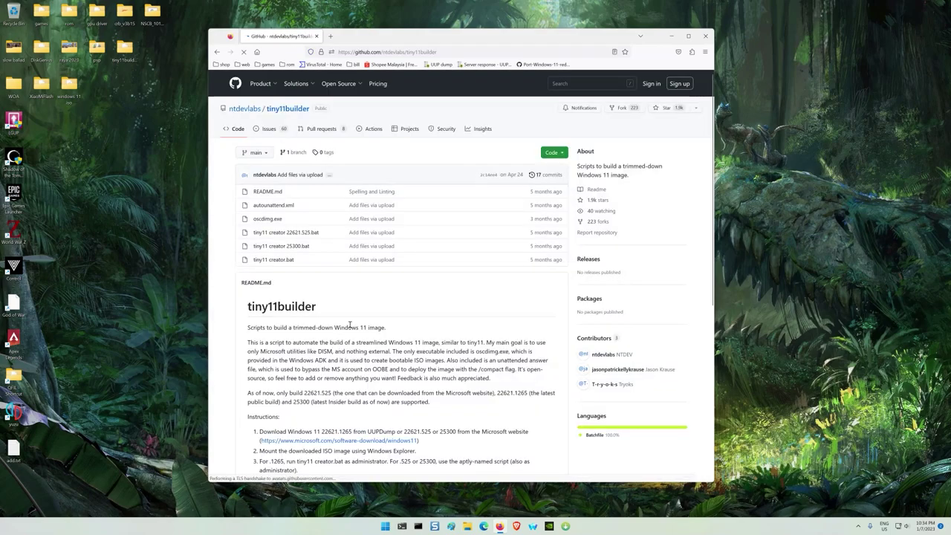
Review the tiny11builder README instructions and download the repository as a ZIP
mouse_move(241, 115)
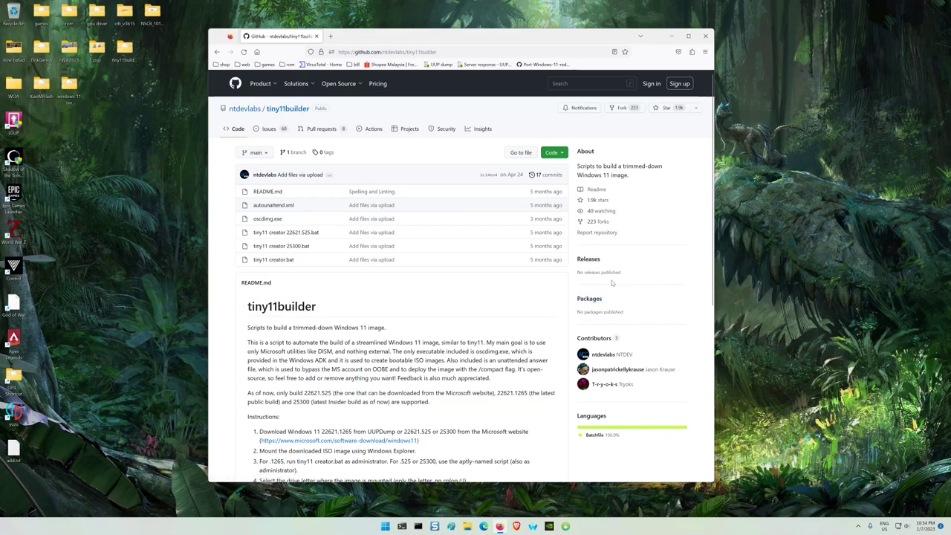
scroll(611, 282, down, 5)
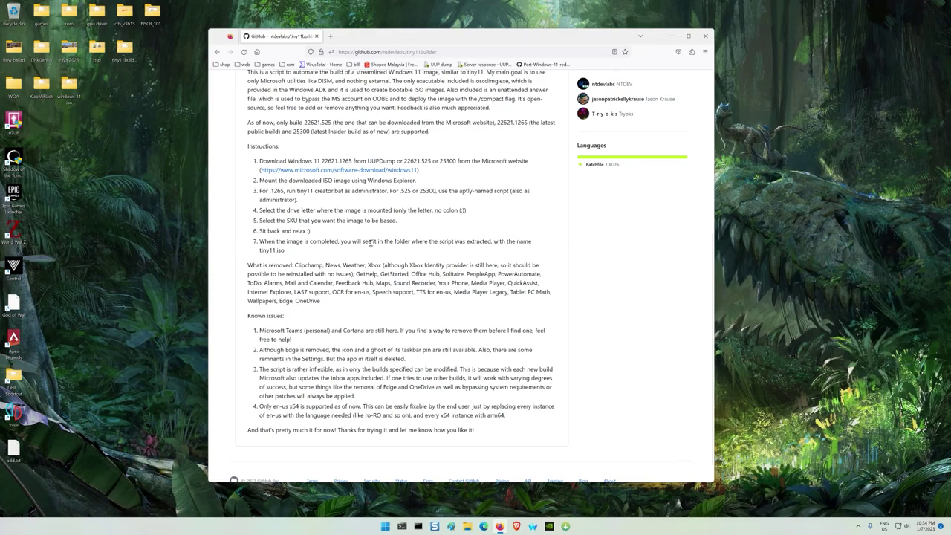
scroll(370, 254, up, 2)
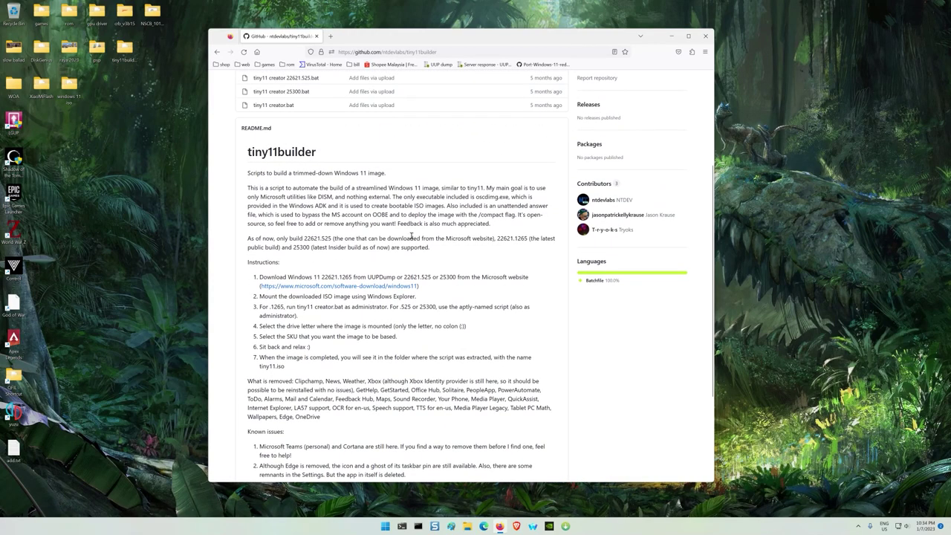
scroll(411, 236, up, 2)
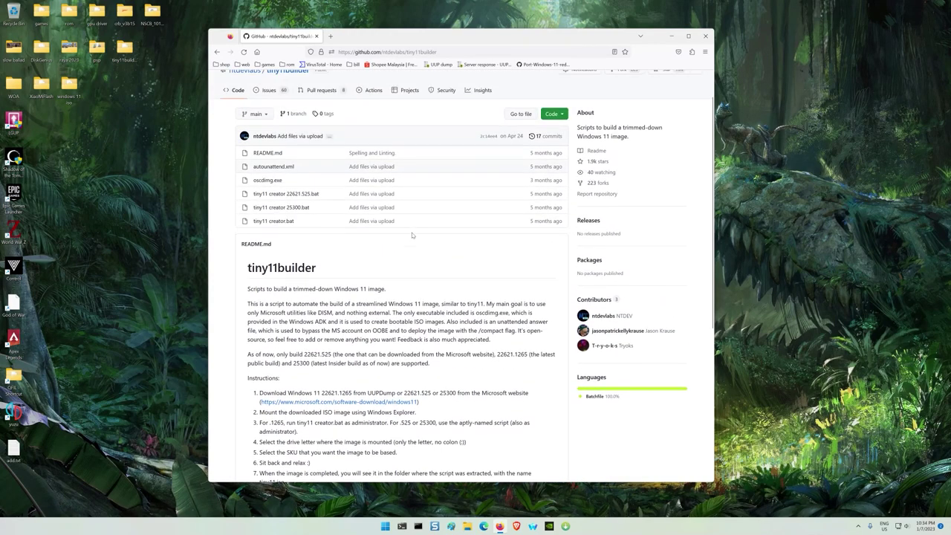
click(554, 114)
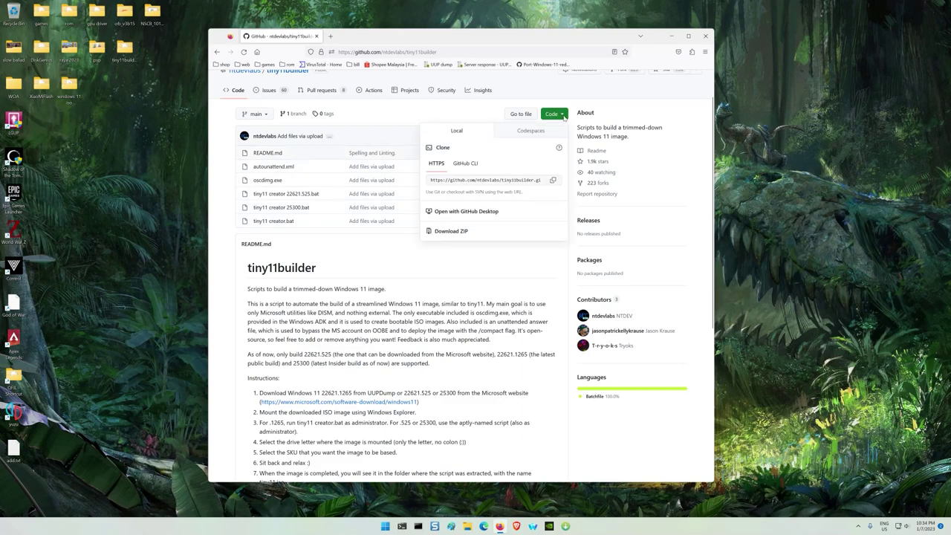
click(461, 231)
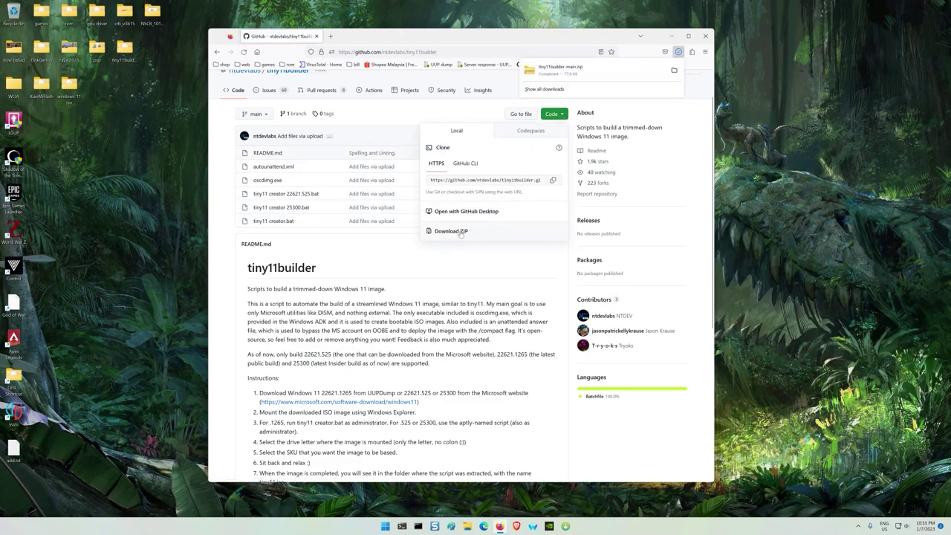
Show the downloaded tiny11builder-main.zip in its folder and extract it to the default destination in Downloads
click(674, 70)
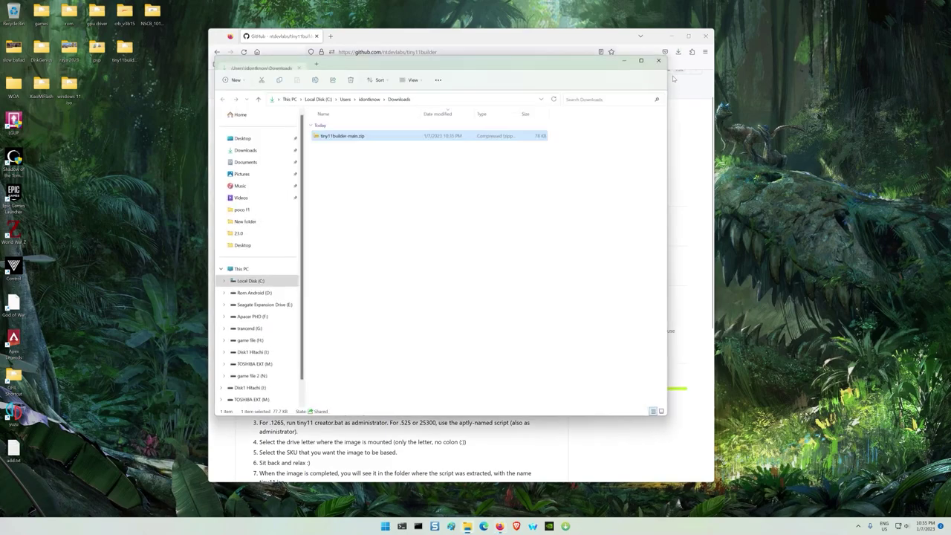
right_click(355, 139)
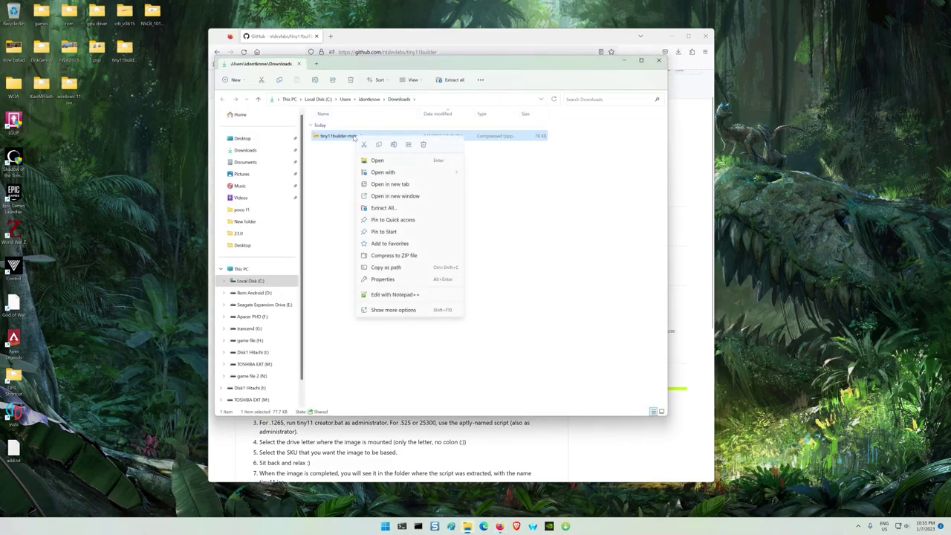
click(383, 208)
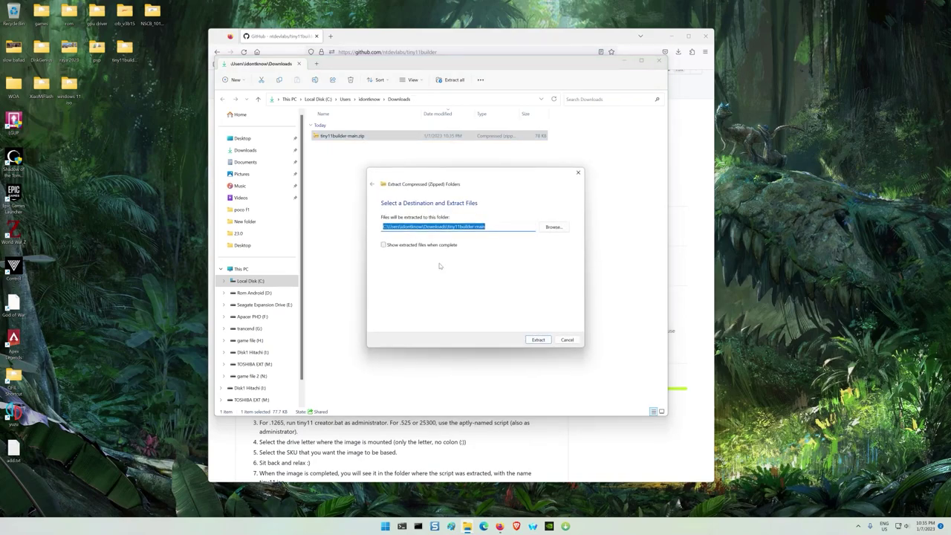
click(538, 339)
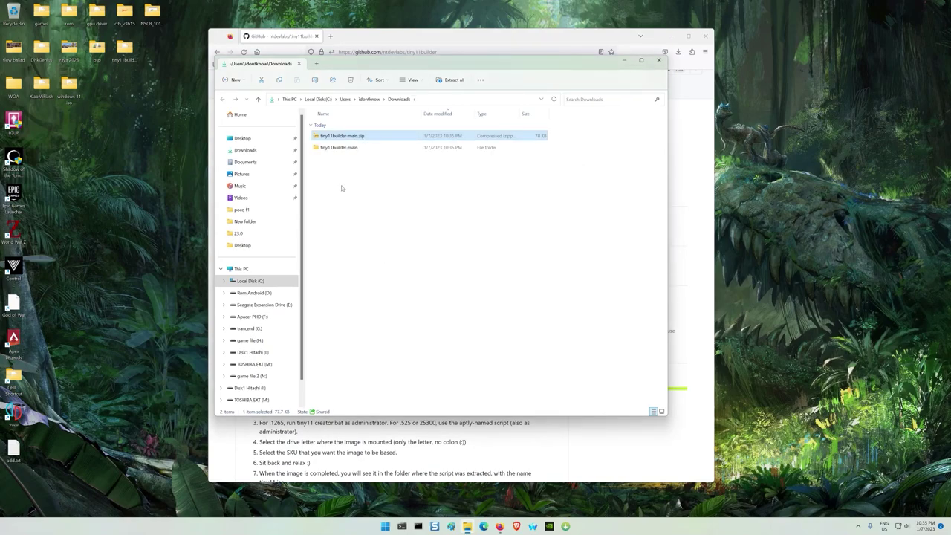
Open the extracted tiny11builder-main folder and check the script files in its inner folder, returning to the outer one
double_click(346, 148)
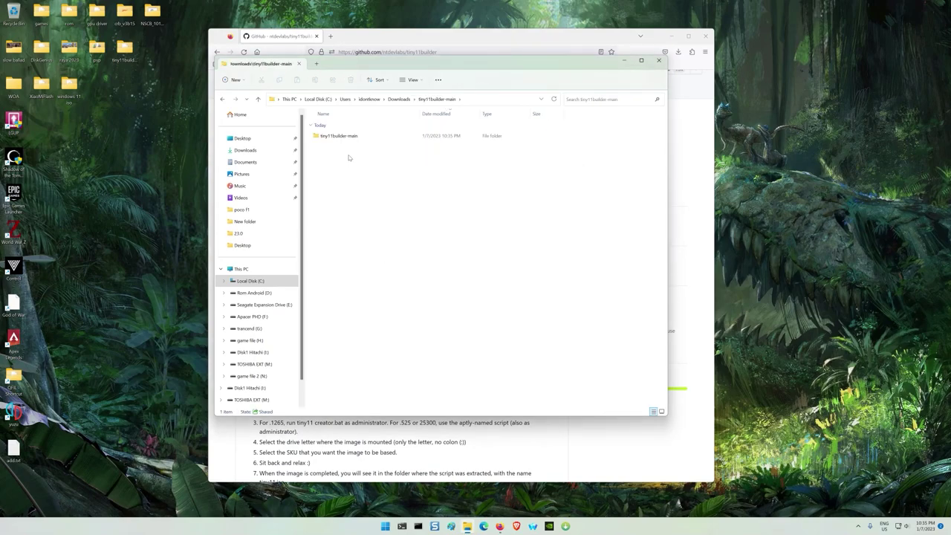
double_click(349, 137)
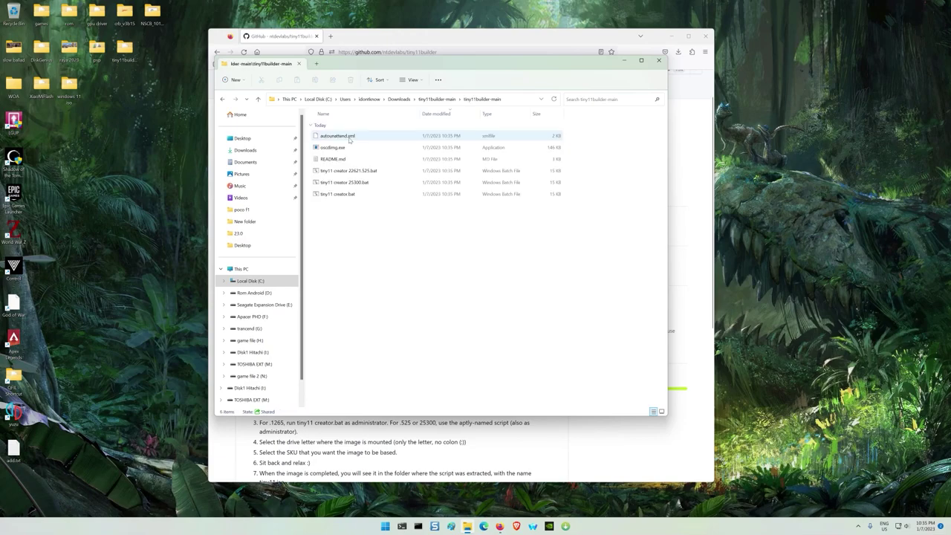
key(alt+Left)
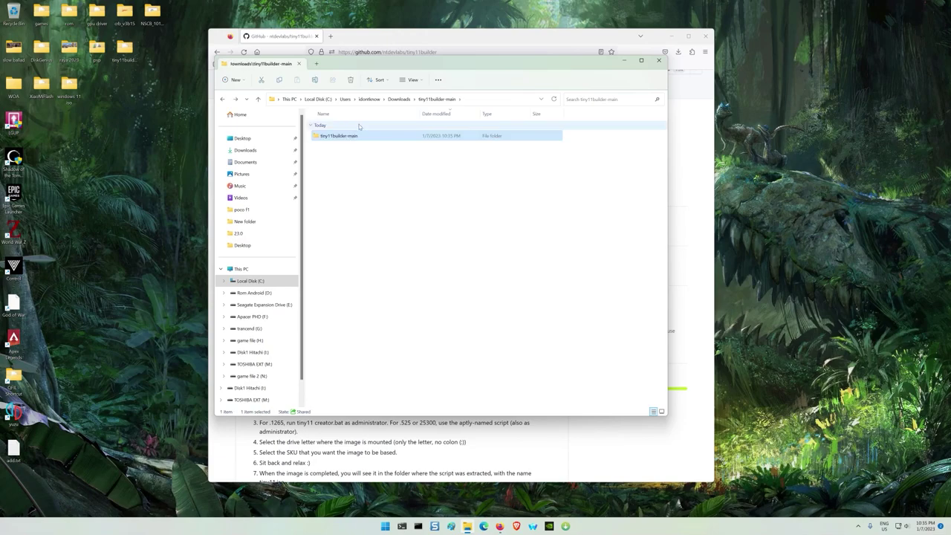
Move the file window aside and move the old tiny11builder-main folder from the desktop into the rom folder
drag(384, 68, 591, 87)
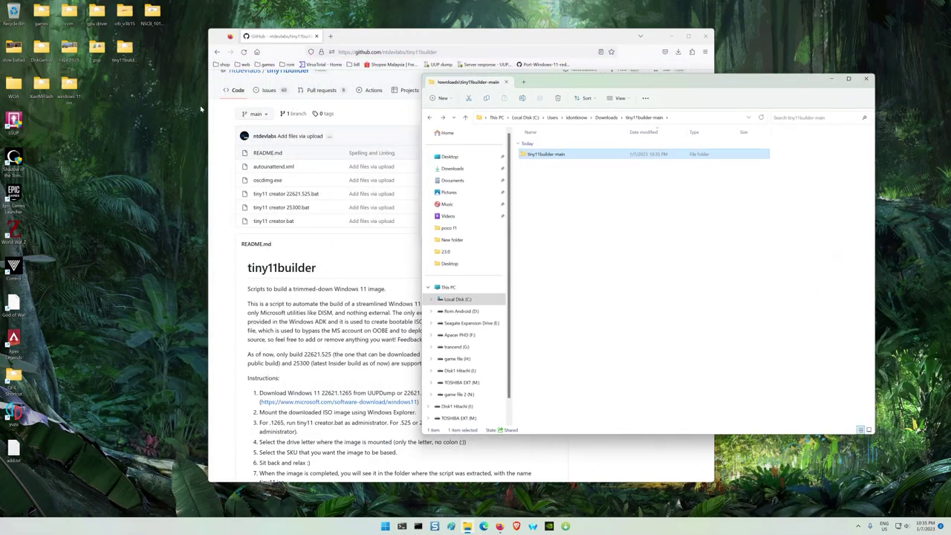
click(125, 57)
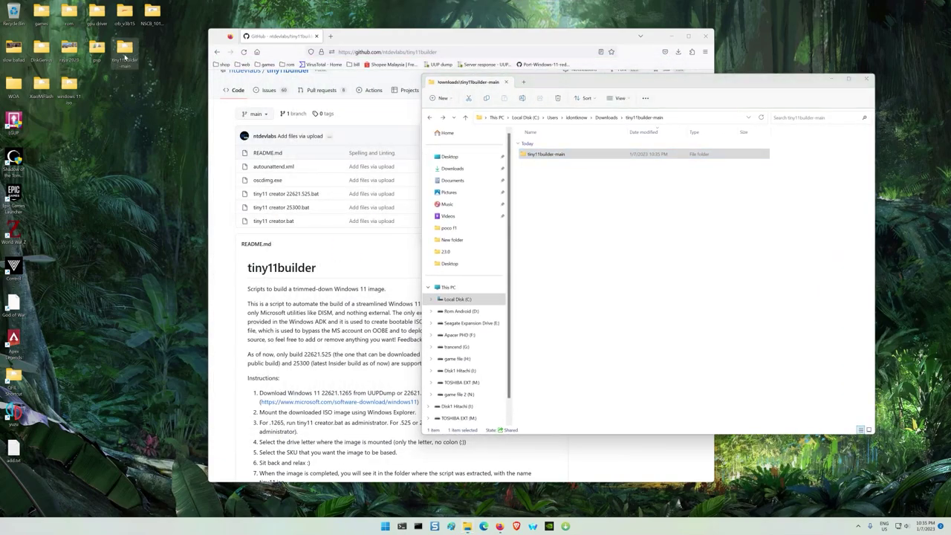
click(546, 156)
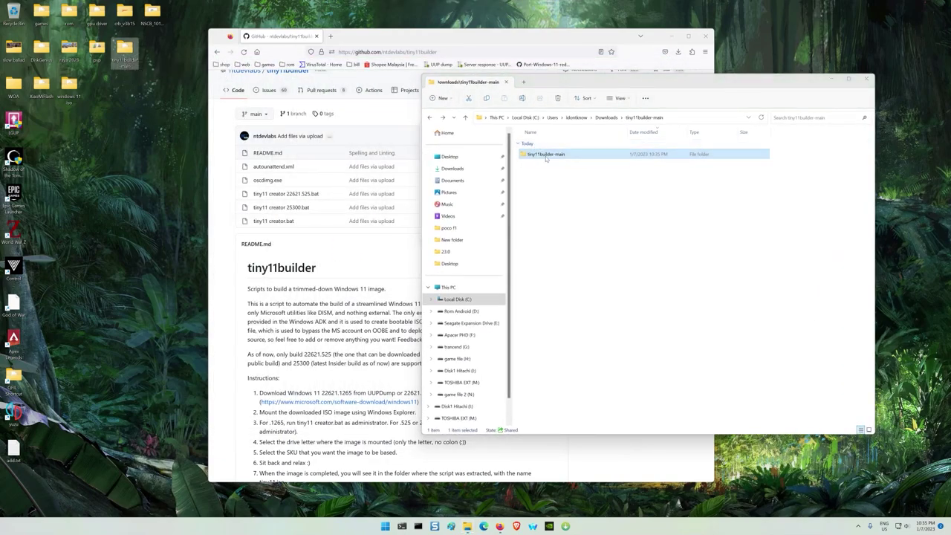
click(130, 170)
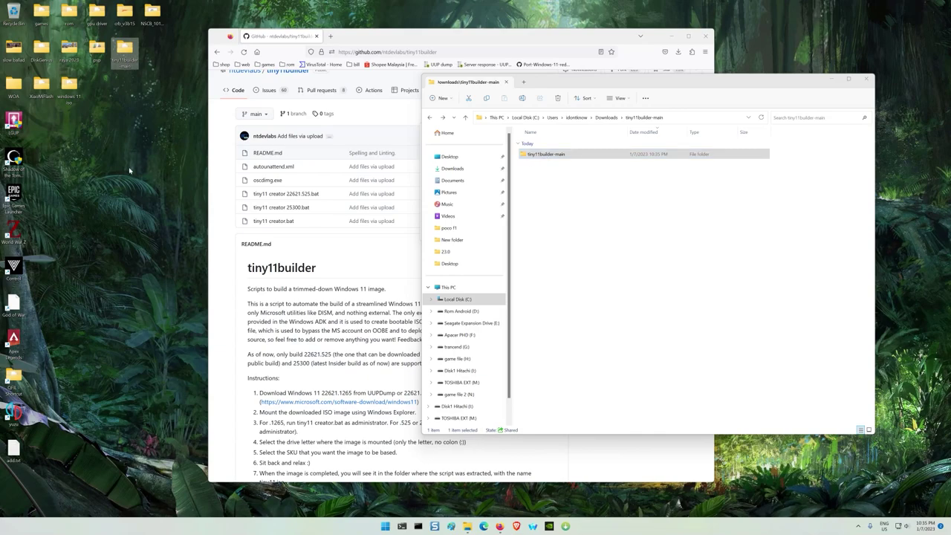
drag(122, 51, 71, 16)
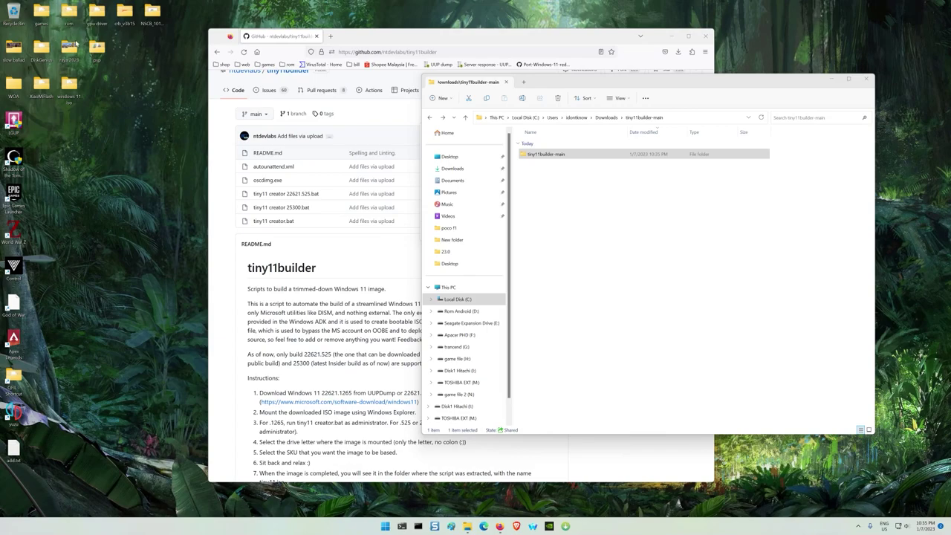
Move the extracted inner tiny11builder-main folder to the desktop, then close the file window and the repository's download options
drag(543, 158, 124, 176)
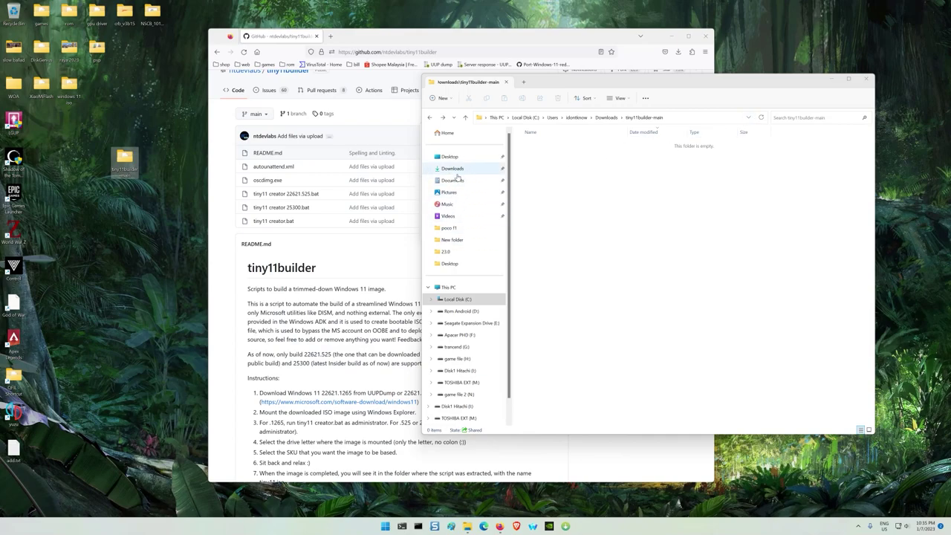
click(866, 80)
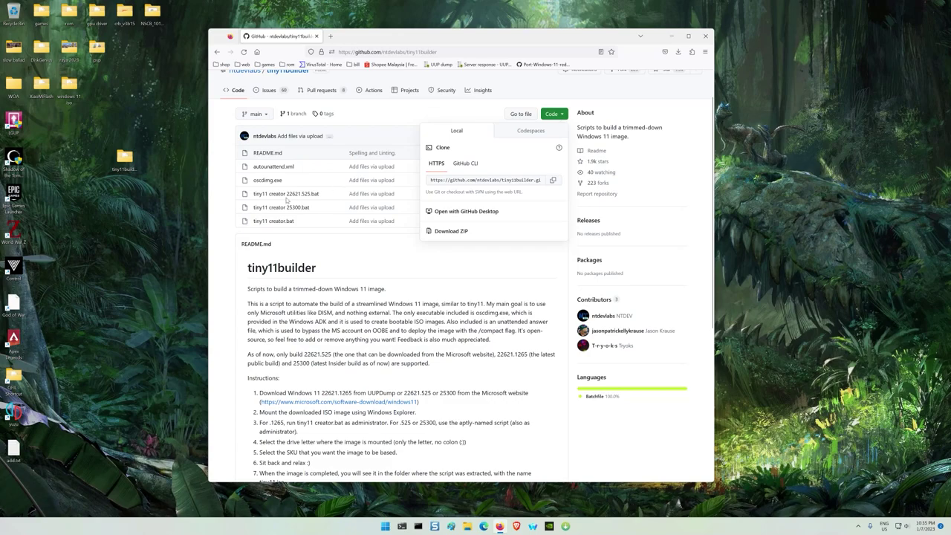
click(227, 200)
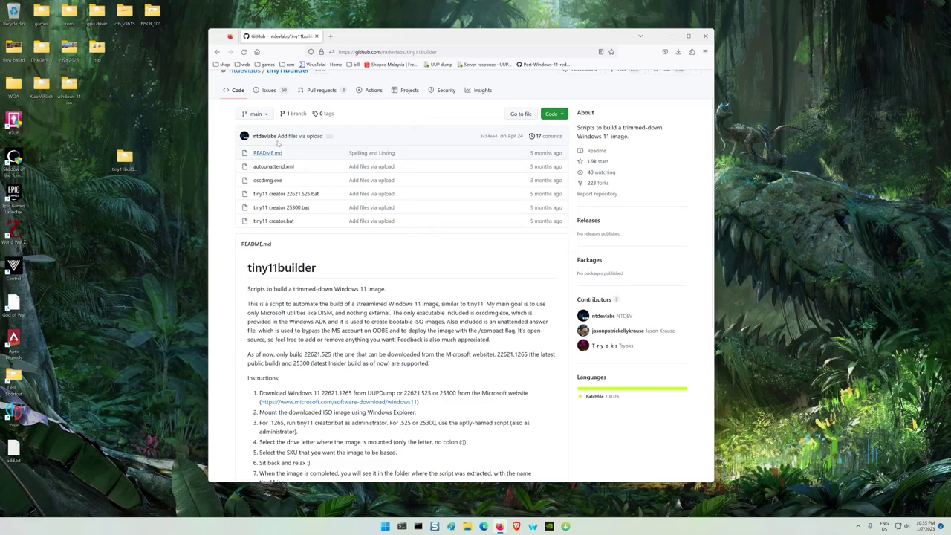
Move the browser window clear of the desktop folder and search Google for "uup dump"
drag(378, 41, 527, 44)
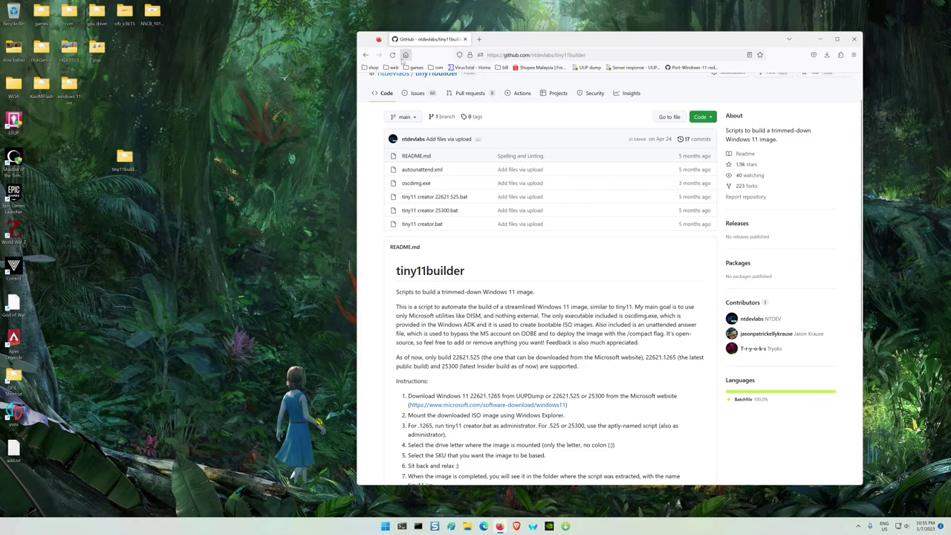
click(405, 55)
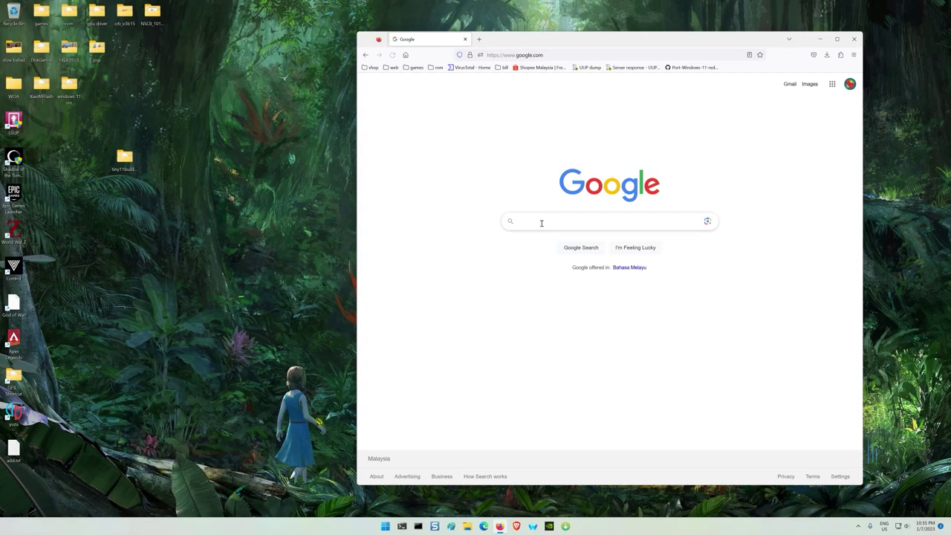
click(541, 223)
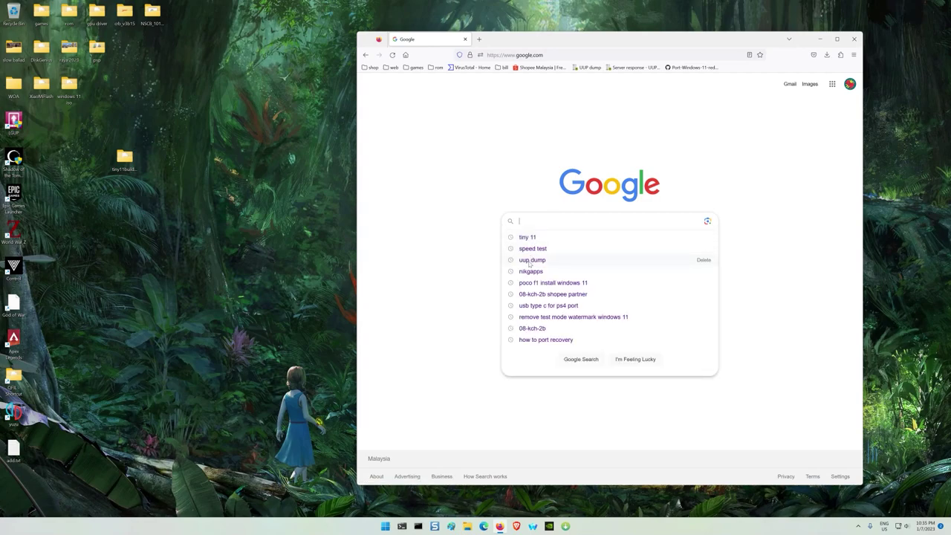
click(532, 259)
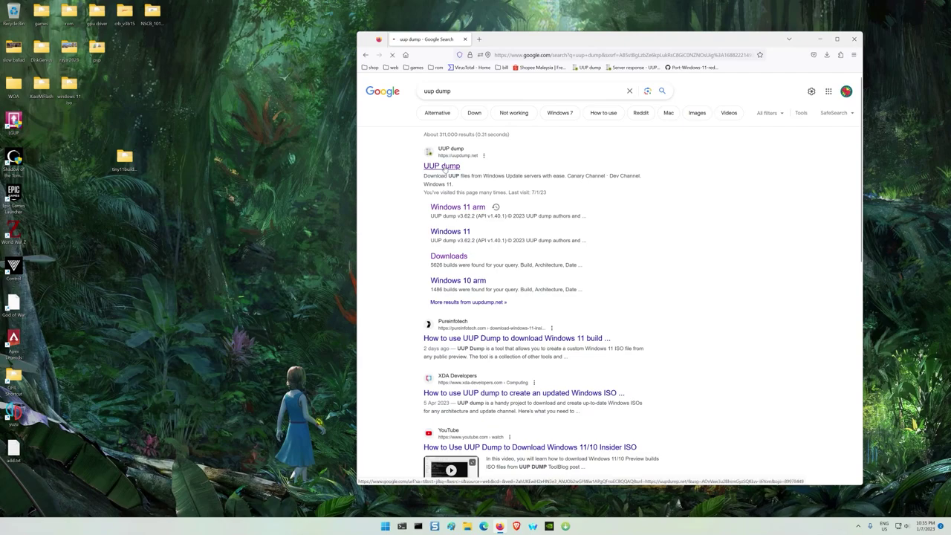
Open the UUP dump site, choose the arm64 Latest Public Release build, and select Windows 11, version 22H2 (22621.1848)
click(444, 168)
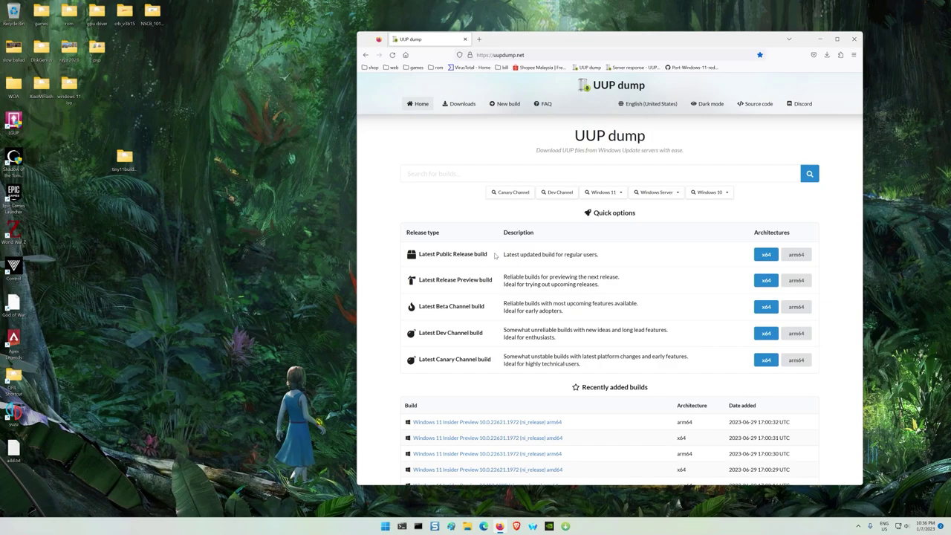
click(797, 254)
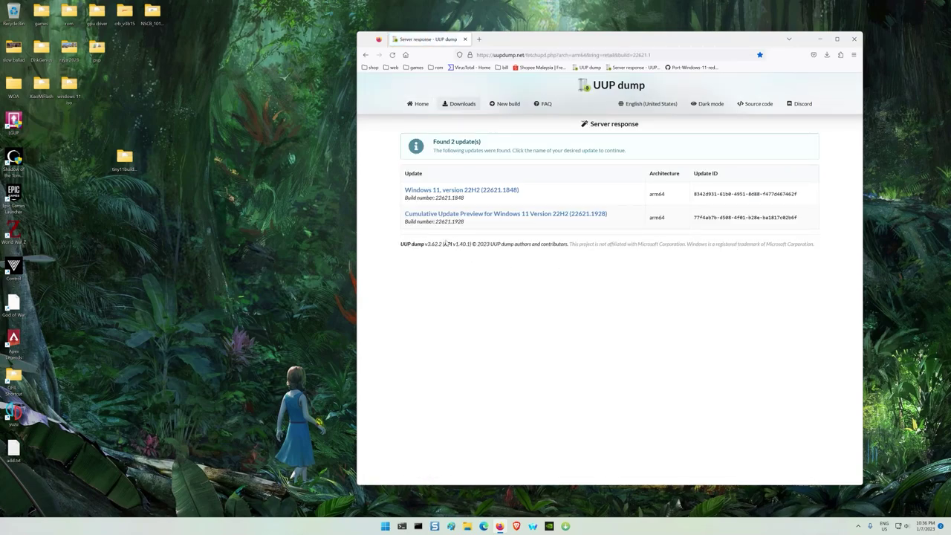
click(472, 192)
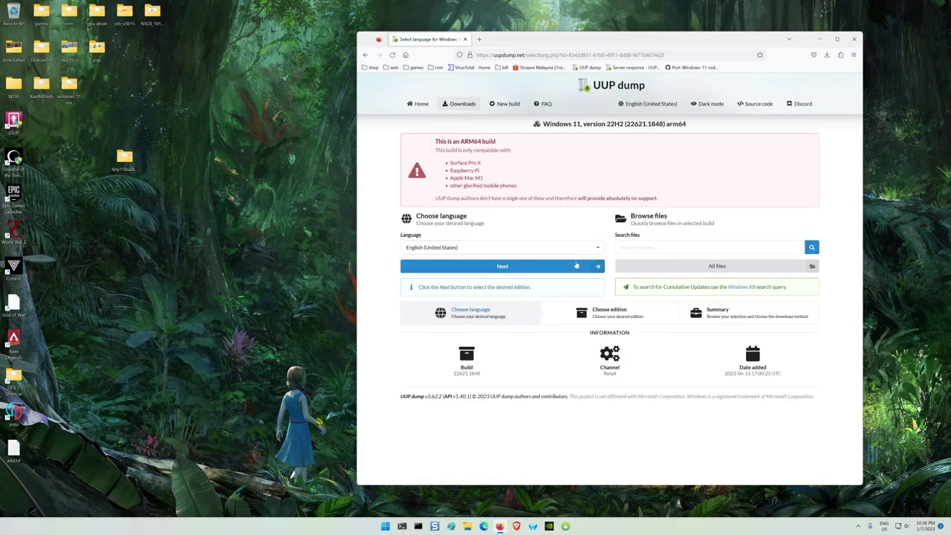
Keep English (United States) as the language, leave only the Windows Pro edition selected, and create the ISO-converting download package
click(536, 269)
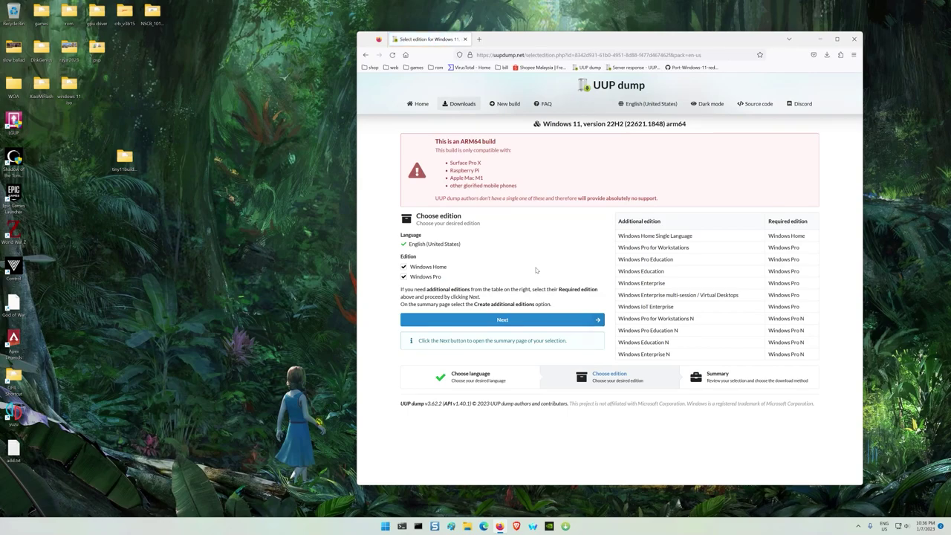
click(404, 267)
click(510, 320)
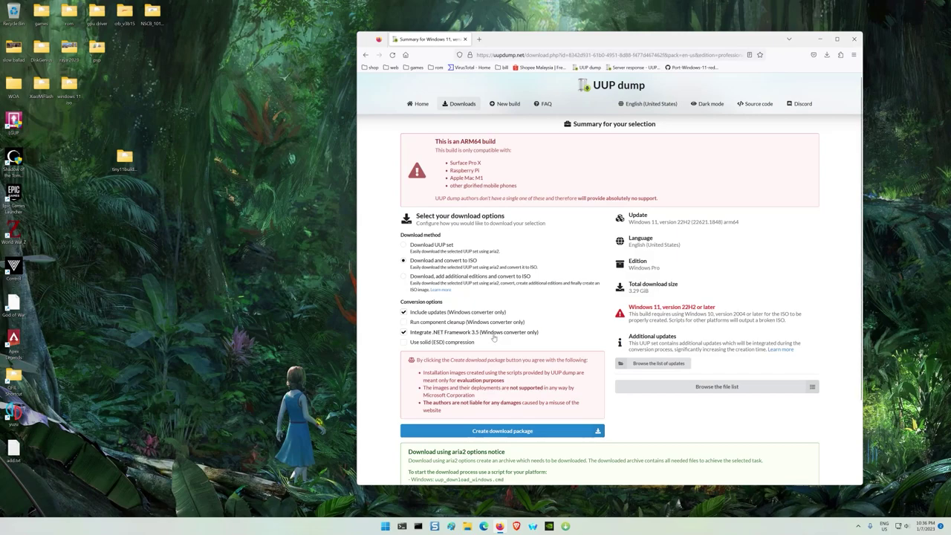
click(506, 432)
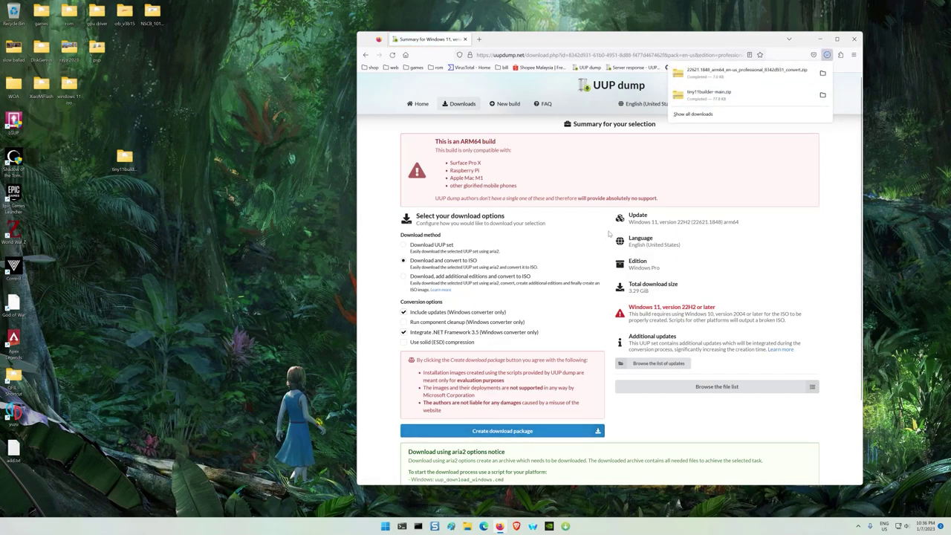
Show the downloaded 22621.1848 arm64 professional convert zip in its folder and extract it there
click(822, 72)
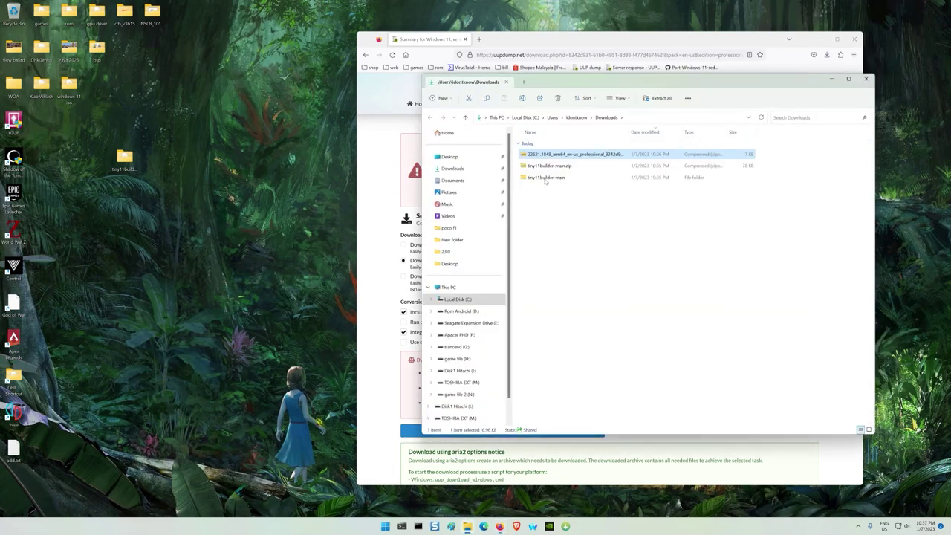
right_click(554, 155)
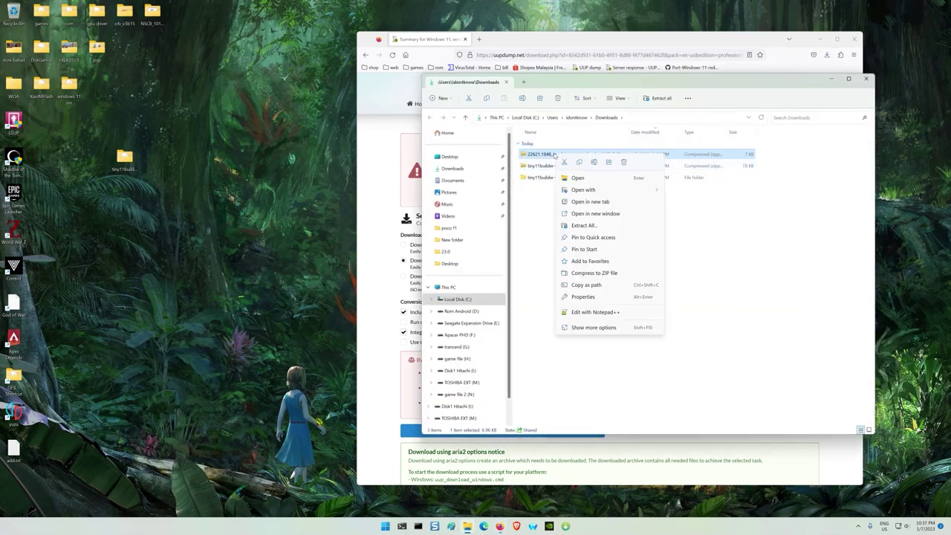
click(584, 226)
click(536, 340)
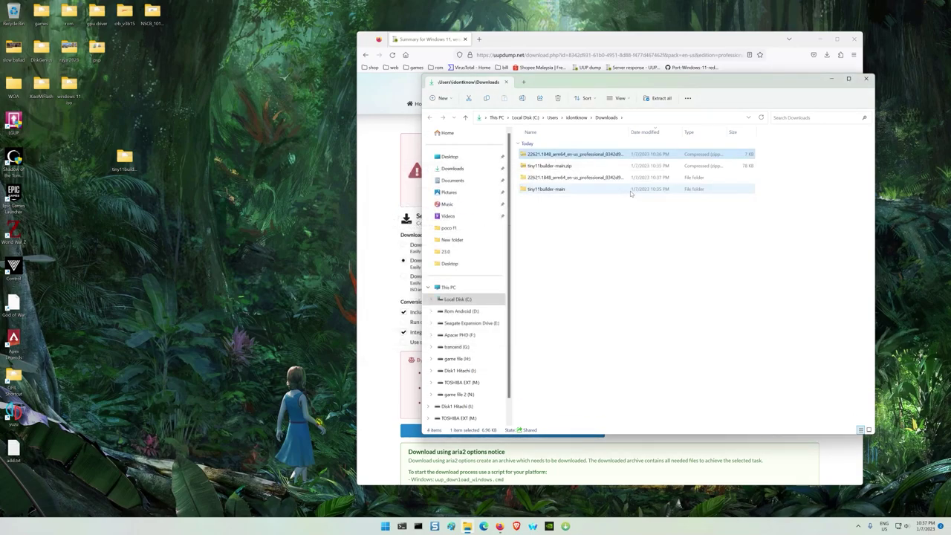
double_click(552, 178)
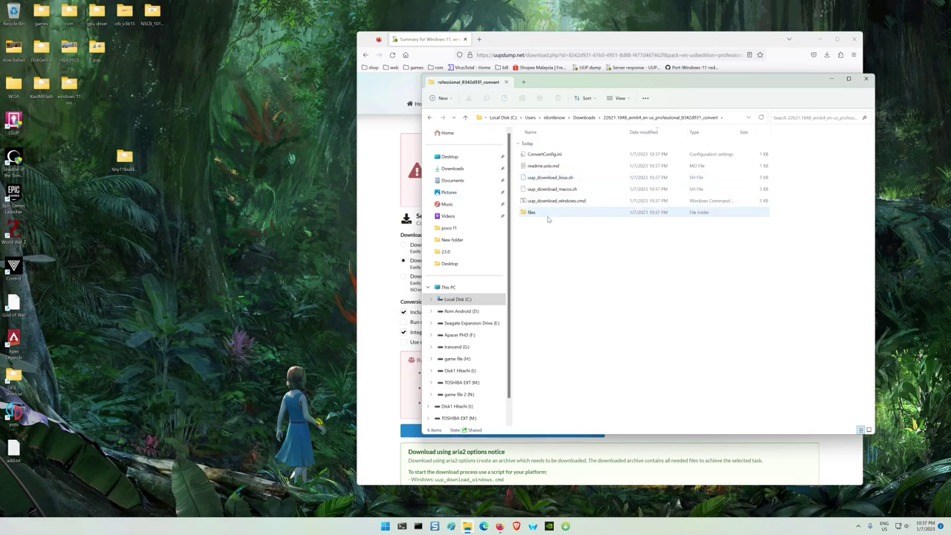
key(alt+Left)
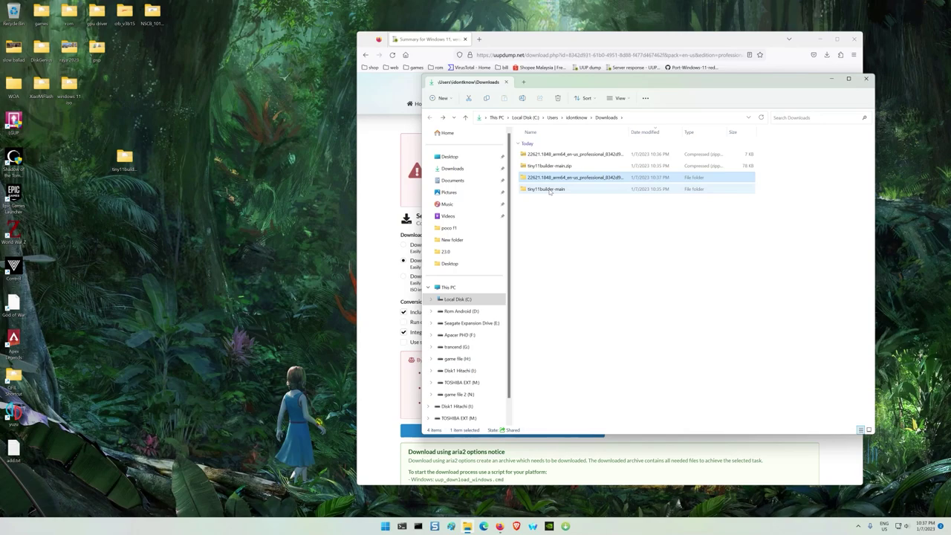
click(124, 158)
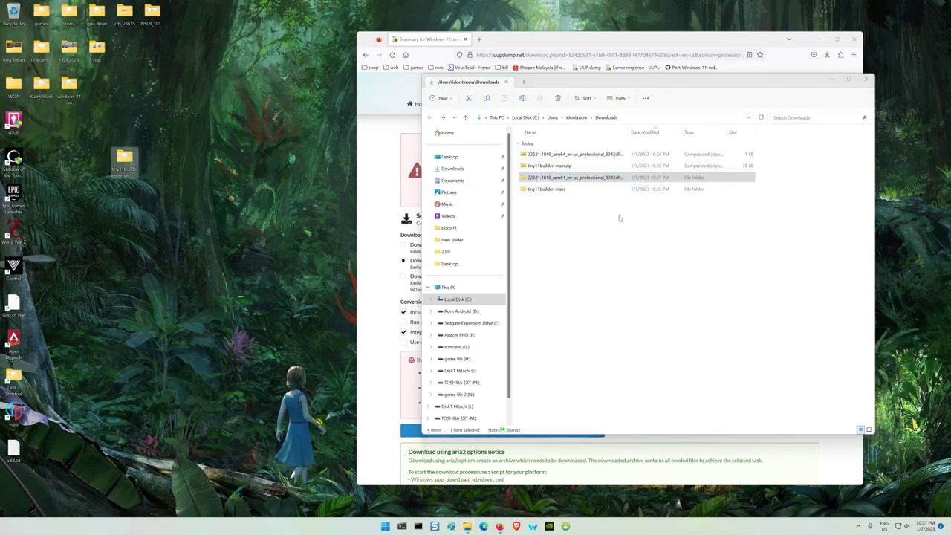
double_click(574, 179)
key(alt+Left)
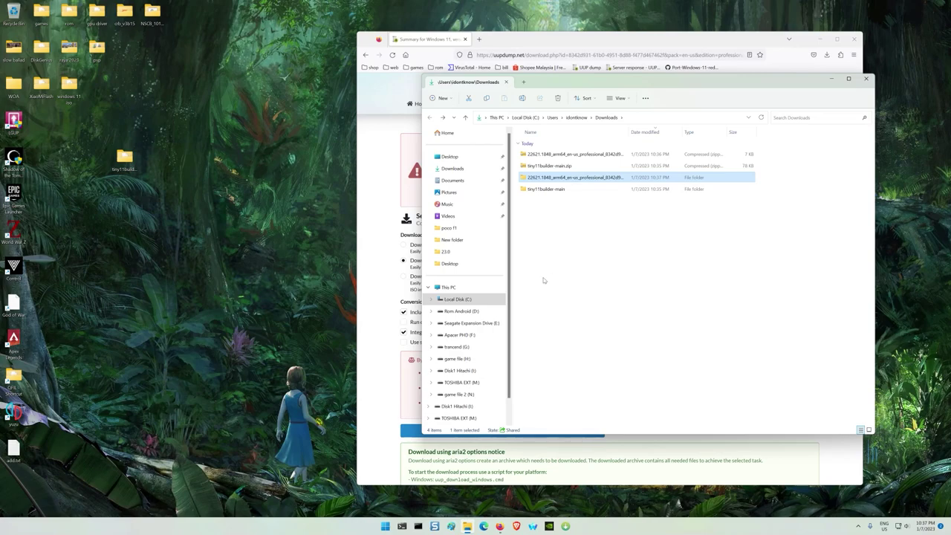
Run uup_download_windows.cmd from the extracted package folder as administrator, overriding the SmartScreen block
double_click(553, 179)
click(559, 203)
right_click(558, 202)
click(599, 241)
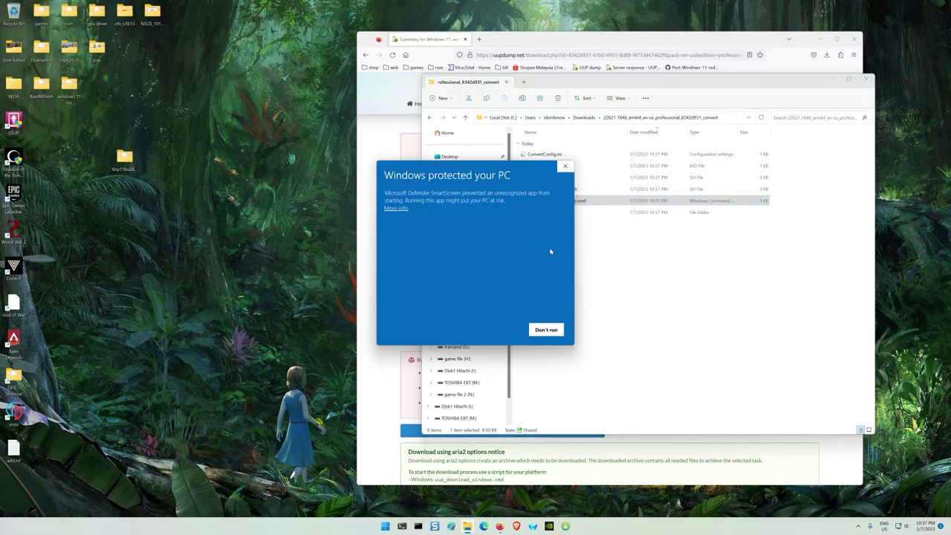
click(394, 208)
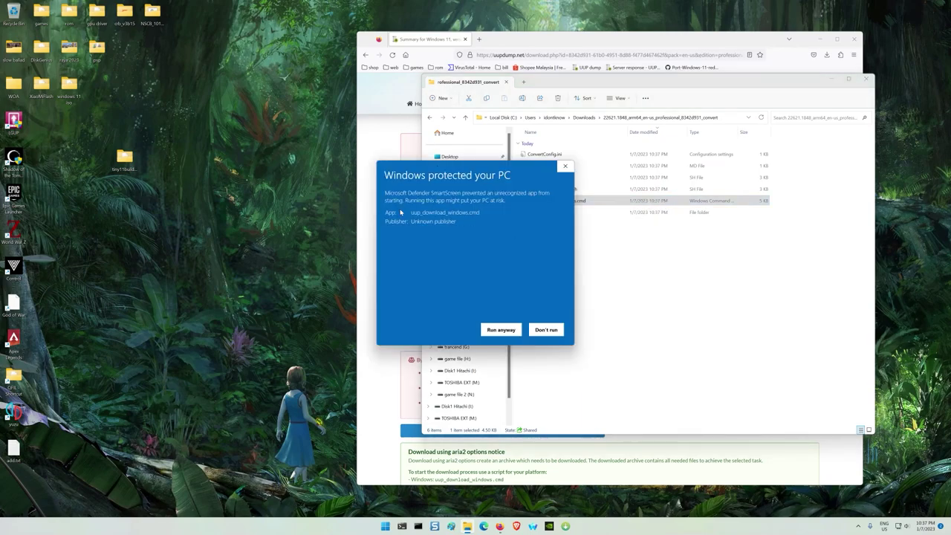
click(496, 330)
click(438, 321)
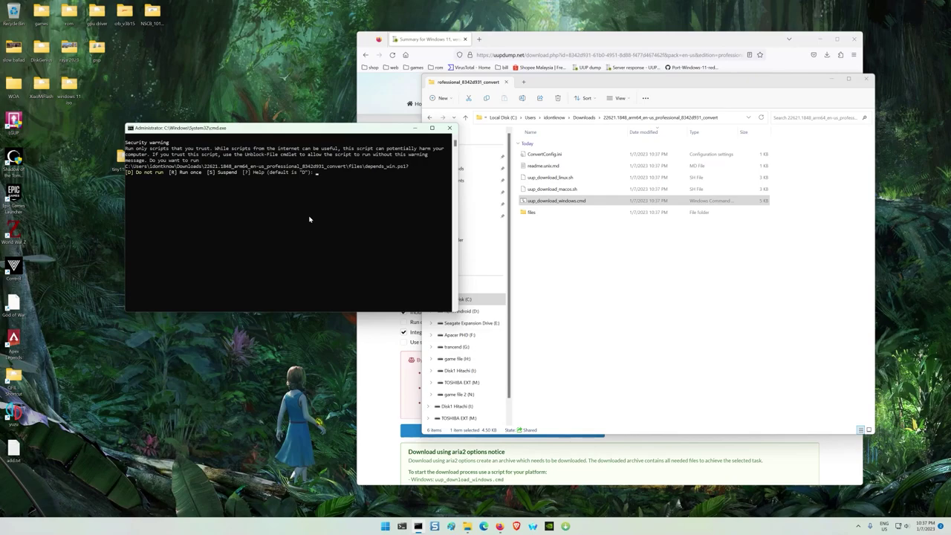
Allow the depends_win.ps1 script to run once and move the console window clear of the file window
text(r)
key(Return)
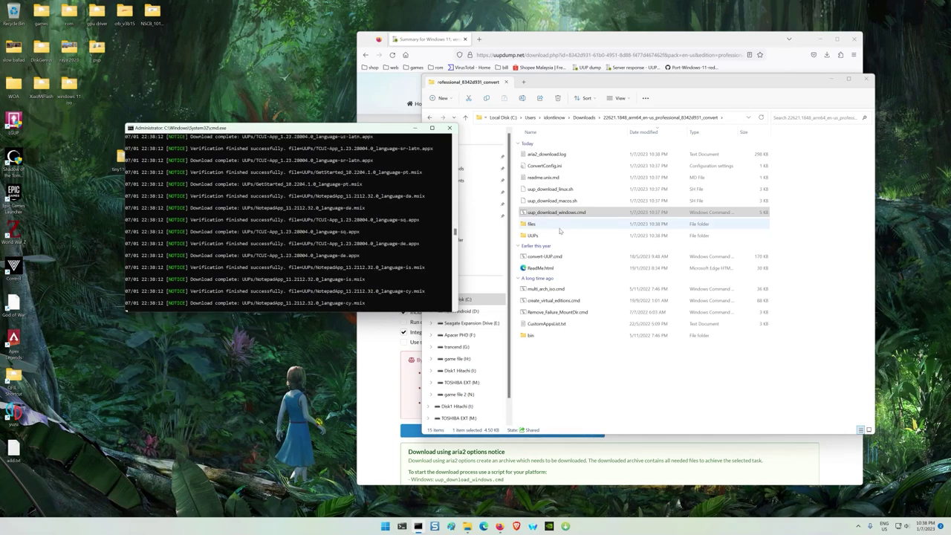
drag(302, 129, 198, 96)
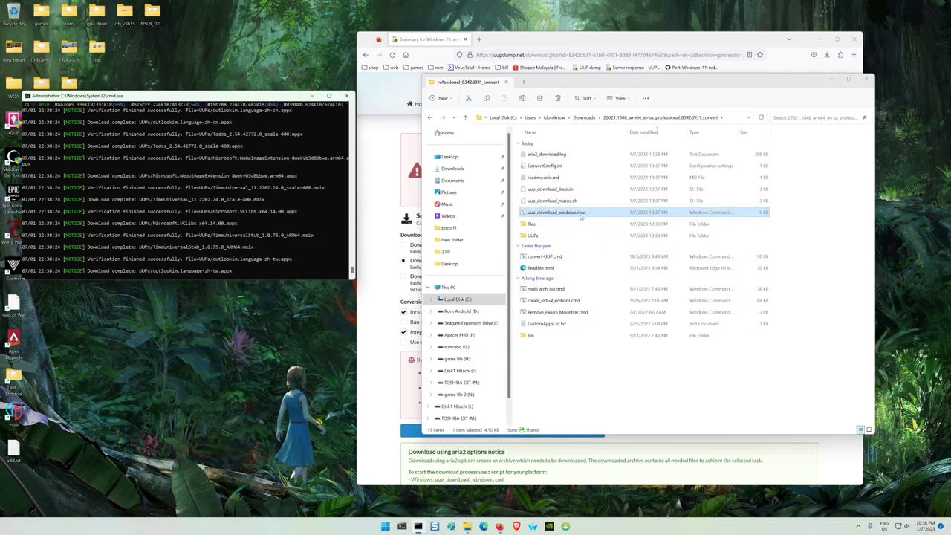
Return the file window to the Downloads folder and close it, leaving the download script running
key(alt+Up)
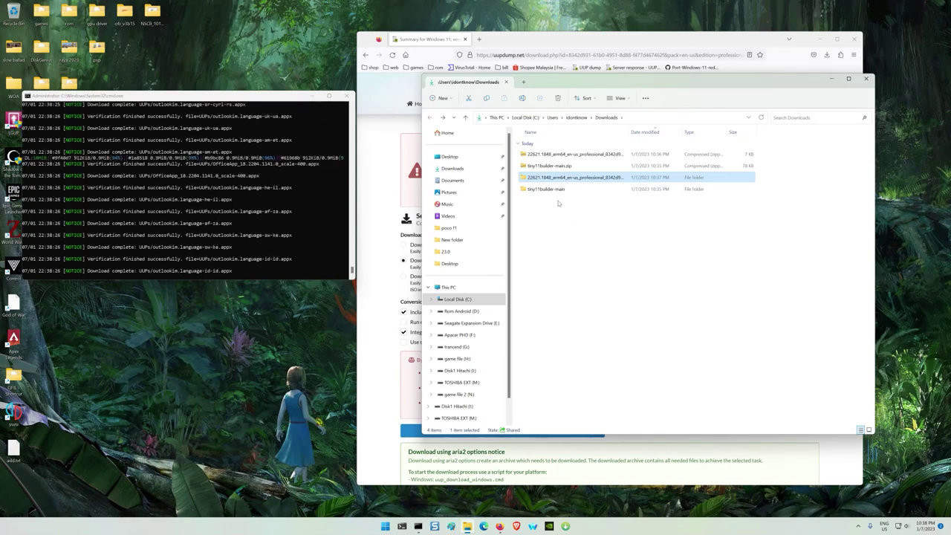
double_click(551, 179)
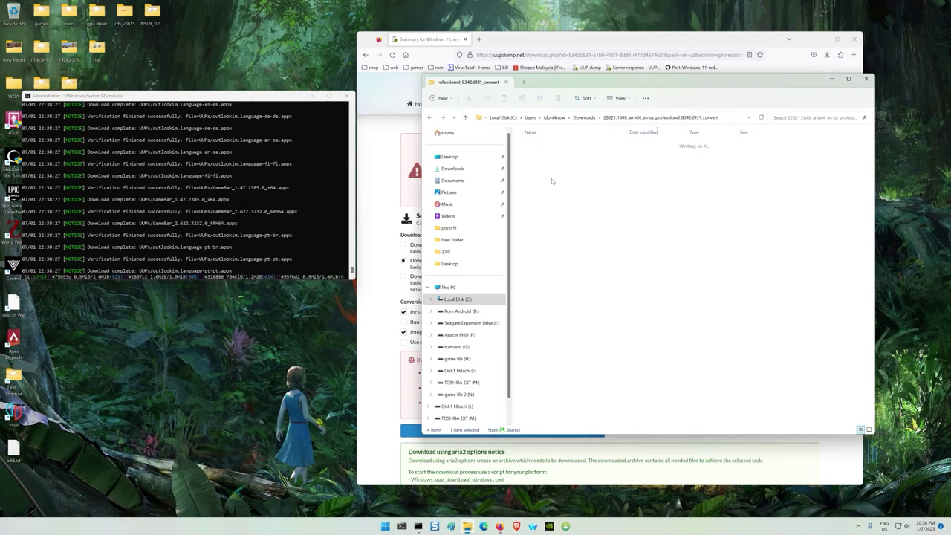
key(alt+Up)
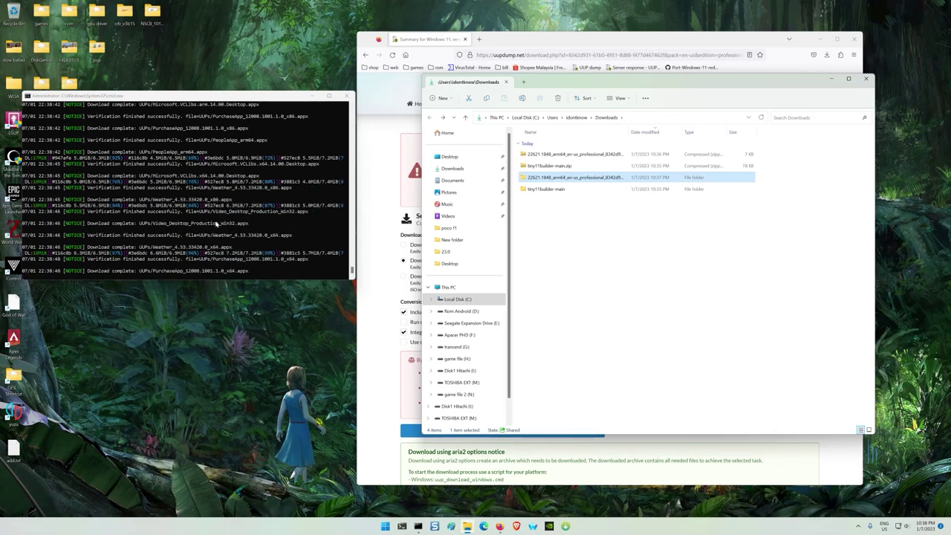
drag(712, 82, 369, 158)
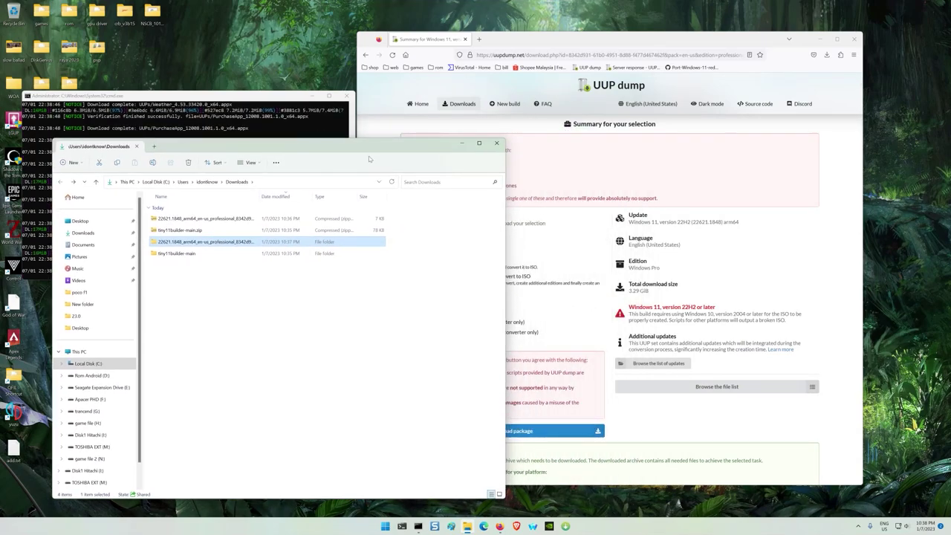
click(496, 143)
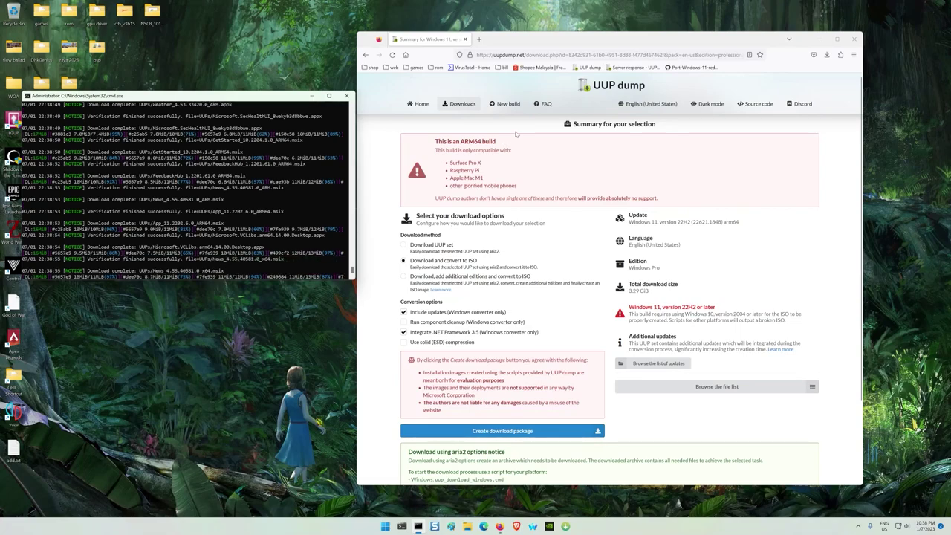
Open the bookmarked Renegade Project site and examine its list of supported devices down to the Xiaomi section
click(390, 68)
click(424, 105)
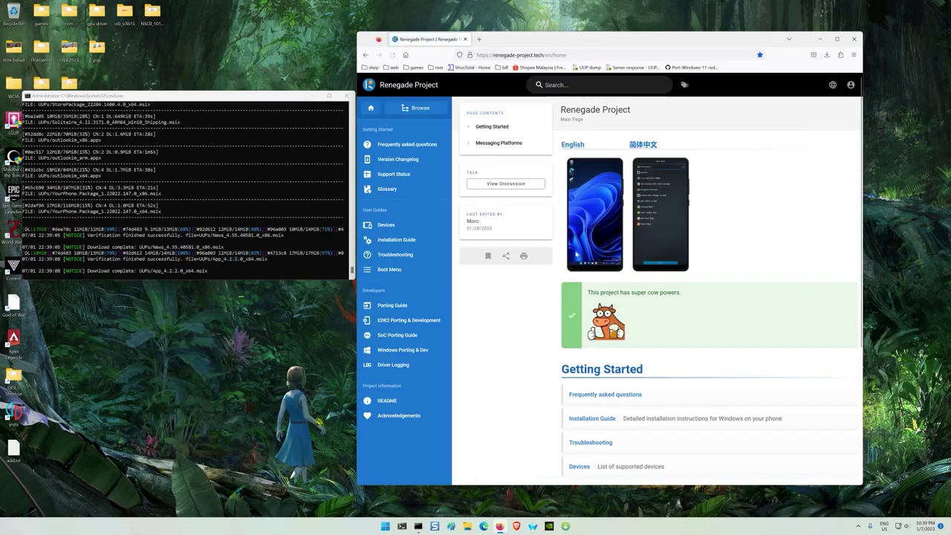
click(436, 229)
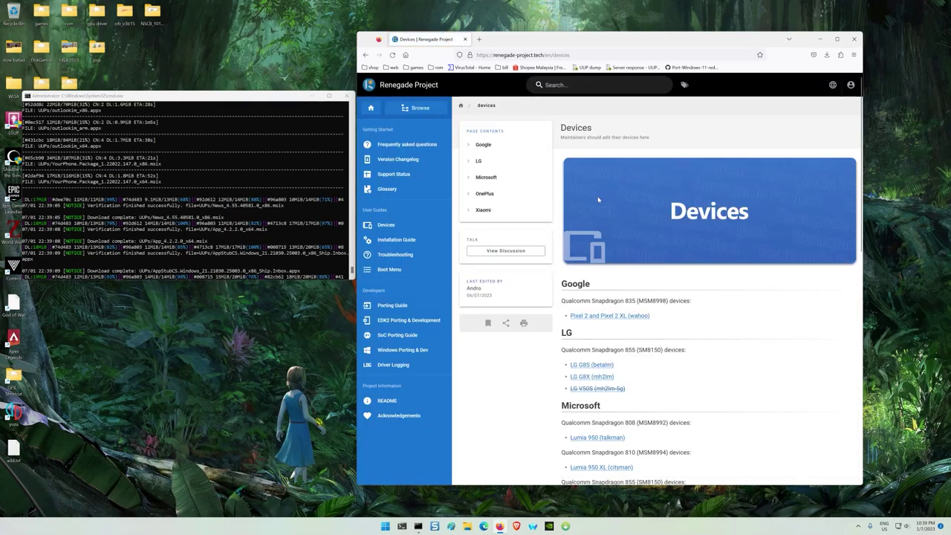
scroll(598, 199, down, 2)
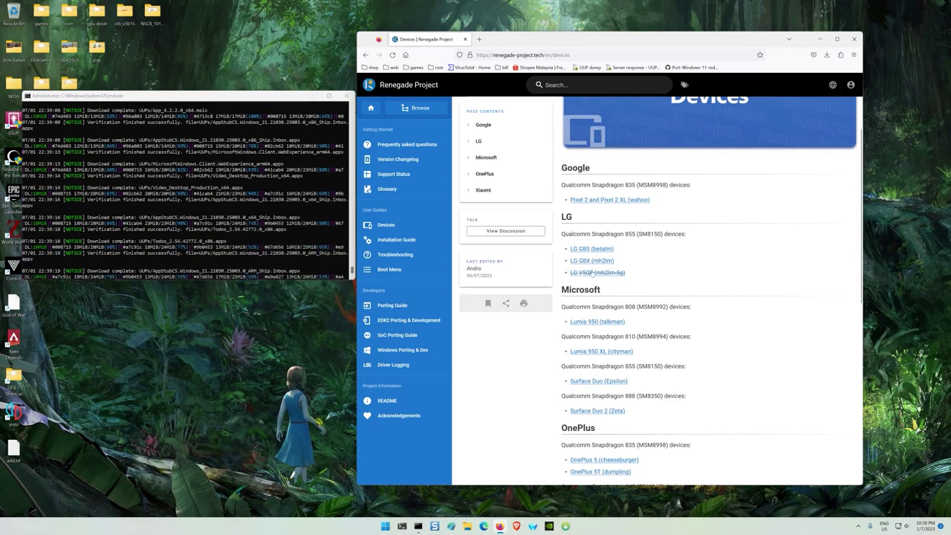
scroll(610, 277, down, 2)
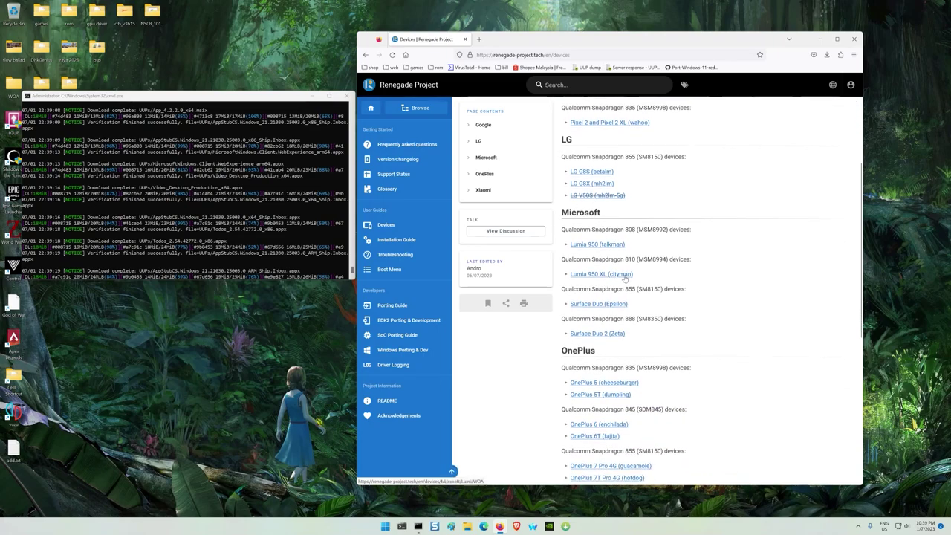
scroll(656, 274, down, 2)
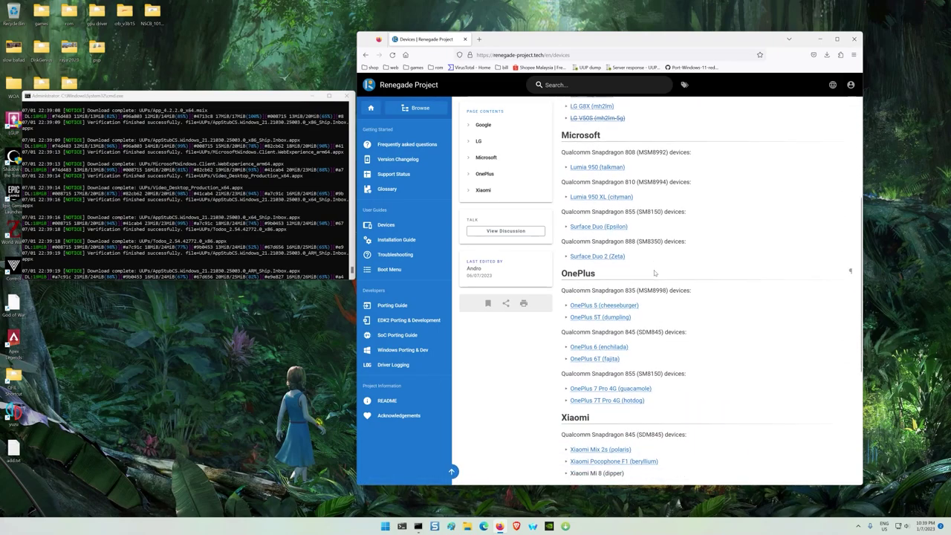
scroll(616, 207, down, 3)
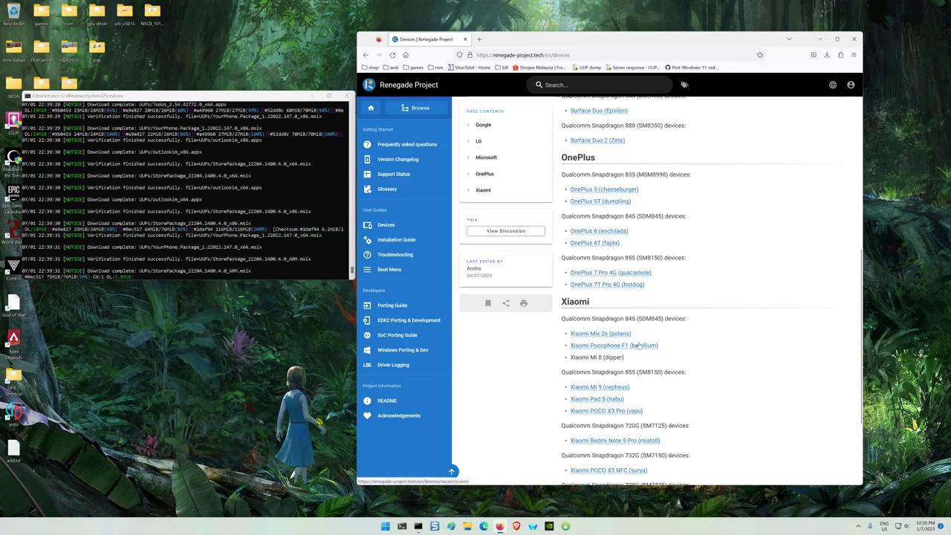
scroll(666, 344, down, 1)
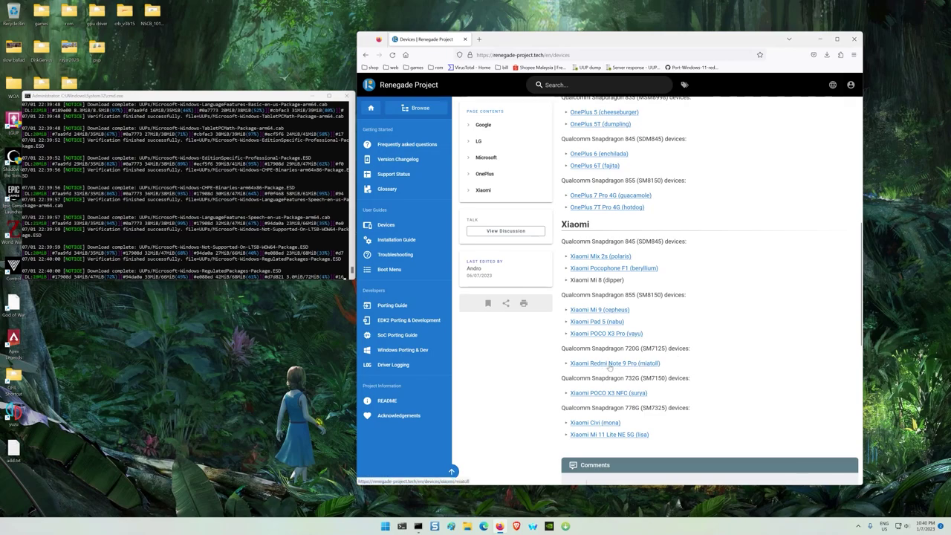
Open the Xiaomi Redmi Note 9 Pro (miatoll) page and follow its official GitHub guide to the English installation instructions
click(609, 364)
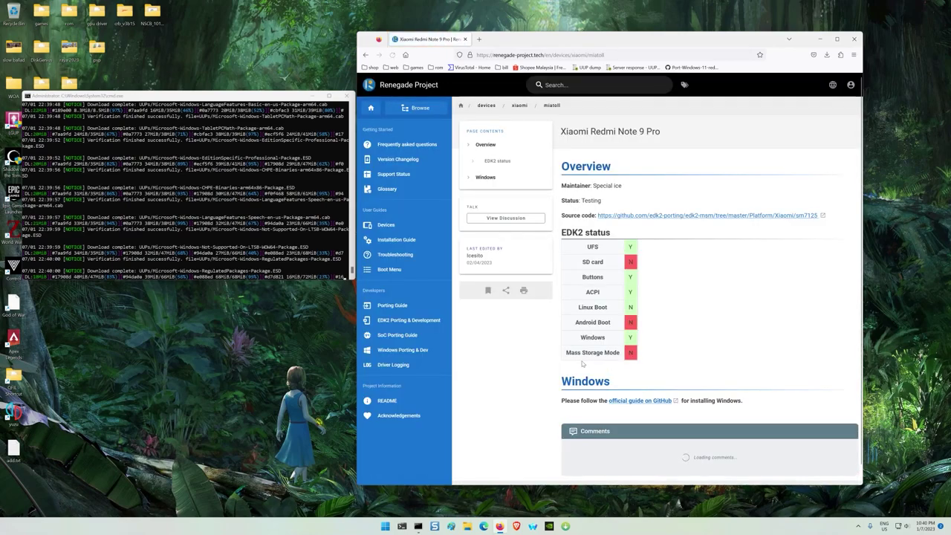
click(642, 399)
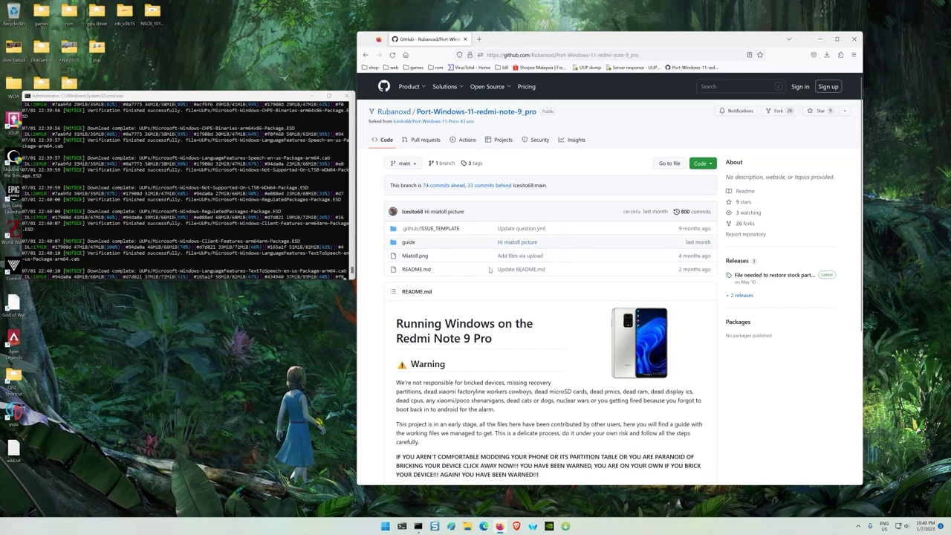
scroll(513, 256, down, 5)
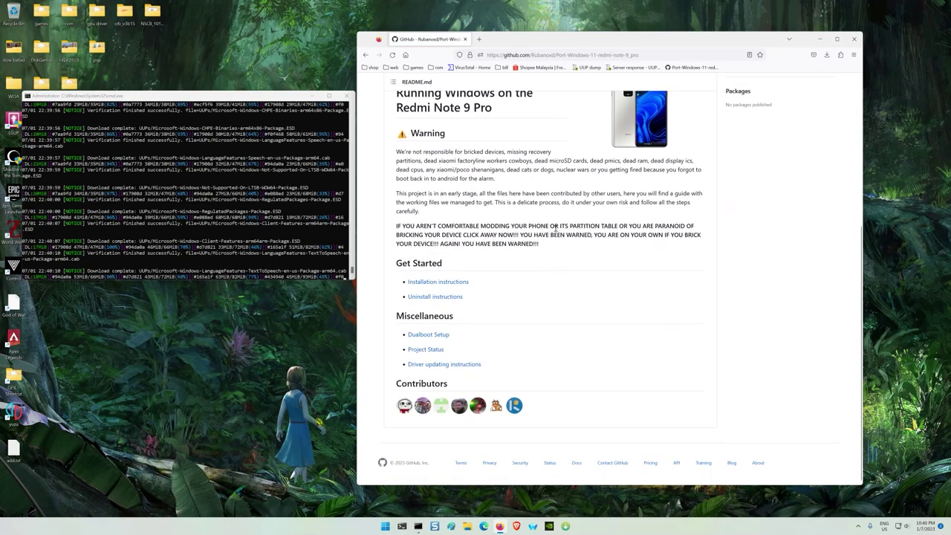
click(433, 284)
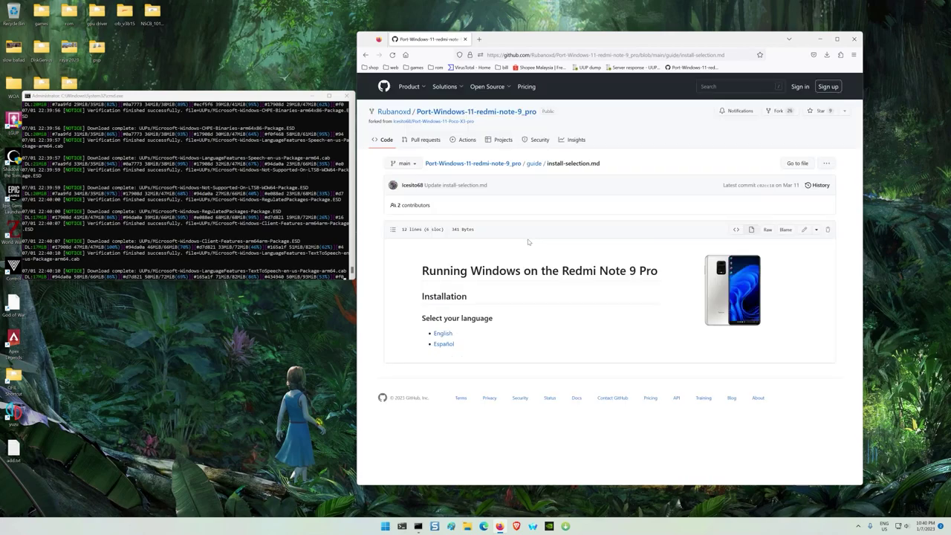
click(443, 333)
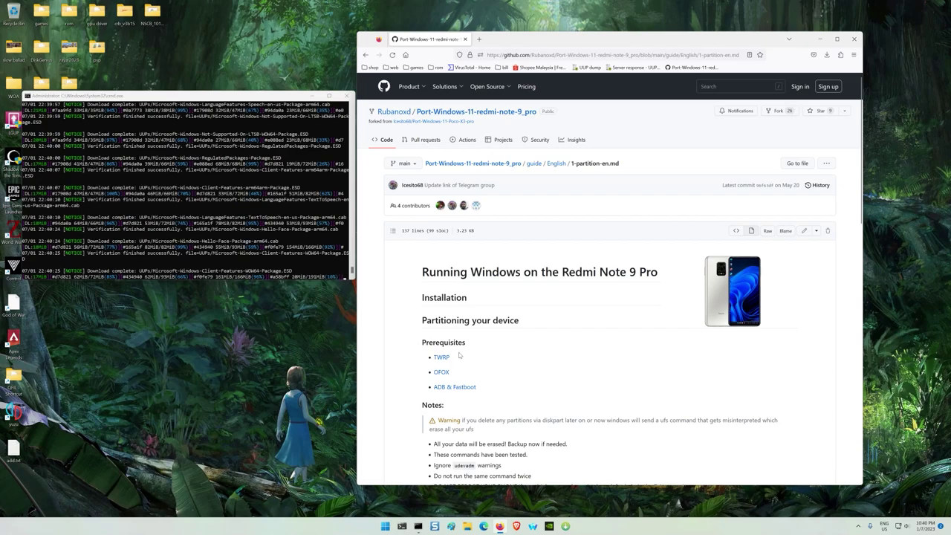
Review the Redmi Note 9 Pro partitioning guide and continue to its Installing Windows page, down to the prerequisites
scroll(518, 332, down, 1)
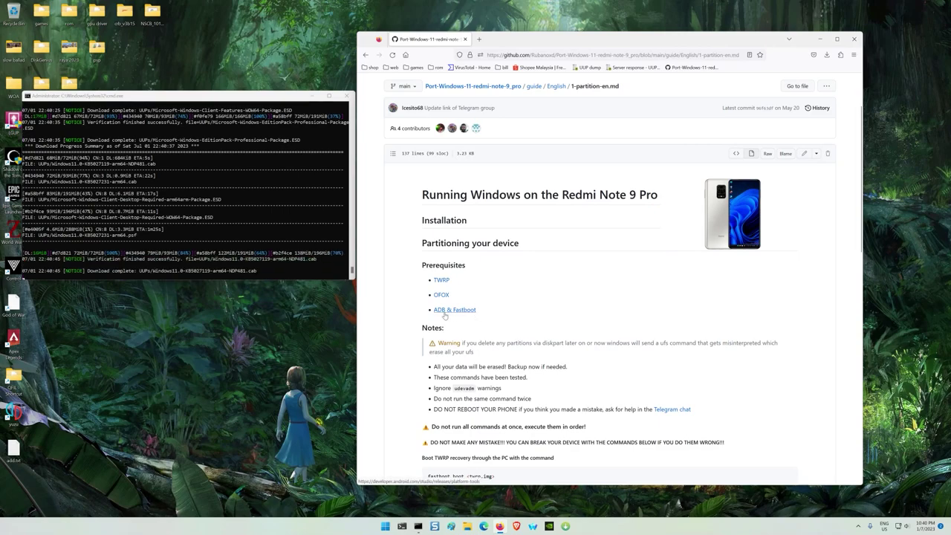
scroll(520, 310, down, 2)
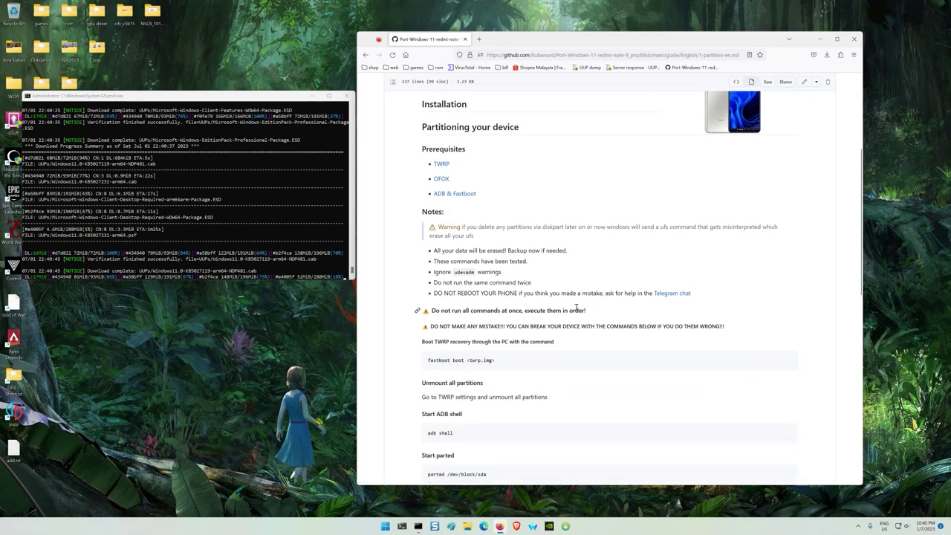
scroll(498, 222, down, 3)
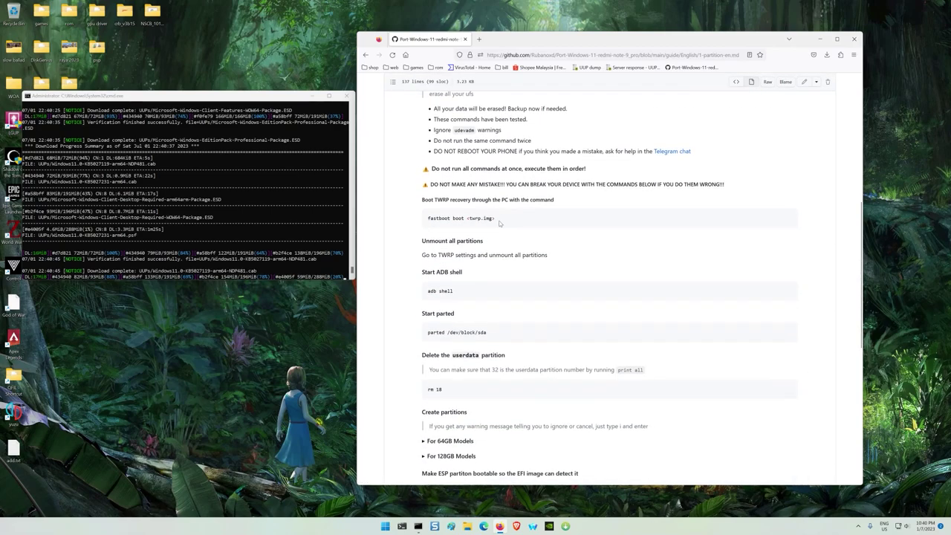
scroll(499, 223, up, 4)
scroll(499, 223, down, 15)
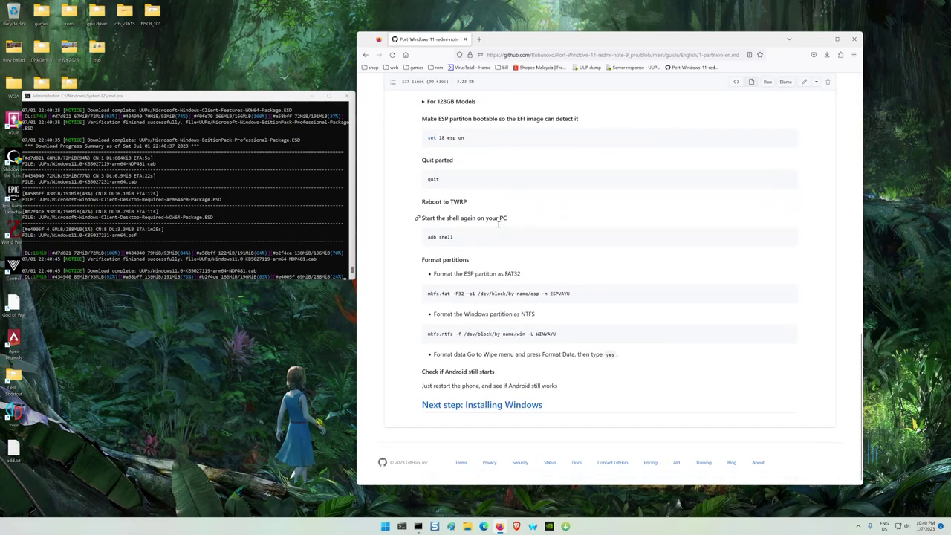
click(483, 405)
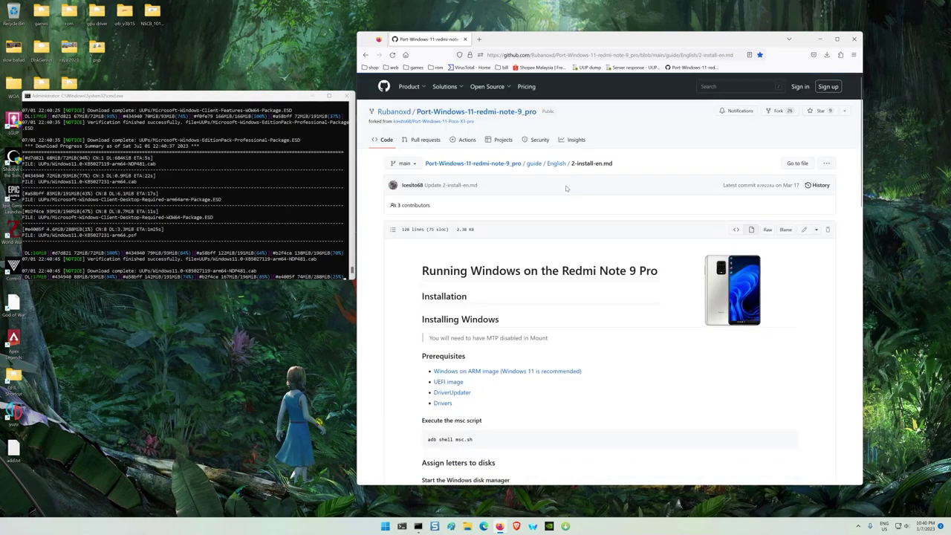
scroll(562, 186, down, 2)
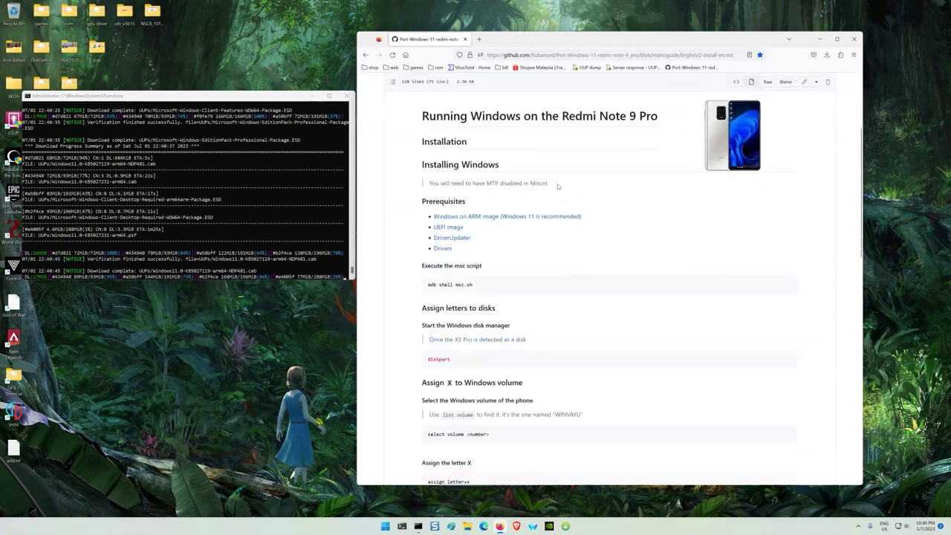
Open the UEFI image, DriverUpdater and Drivers prerequisite links in separate new tabs
right_click(448, 229)
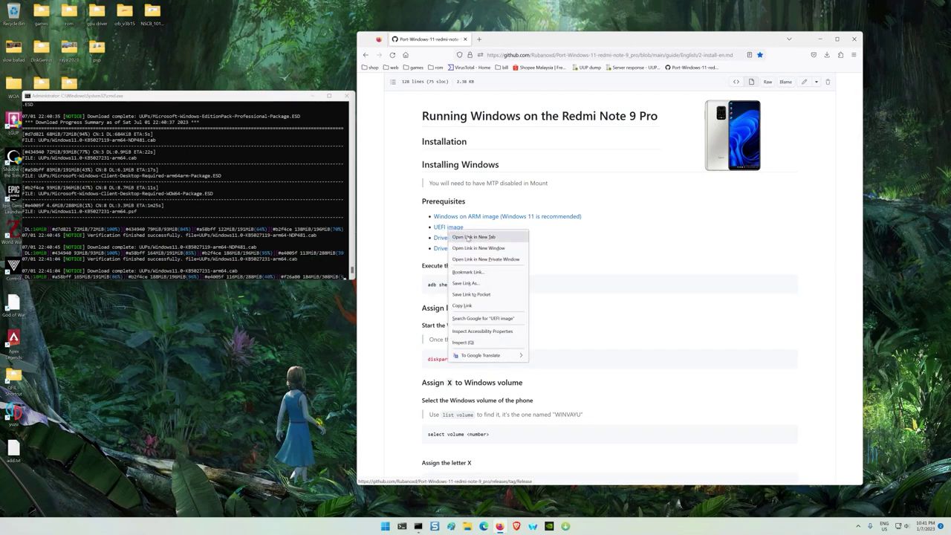
click(468, 237)
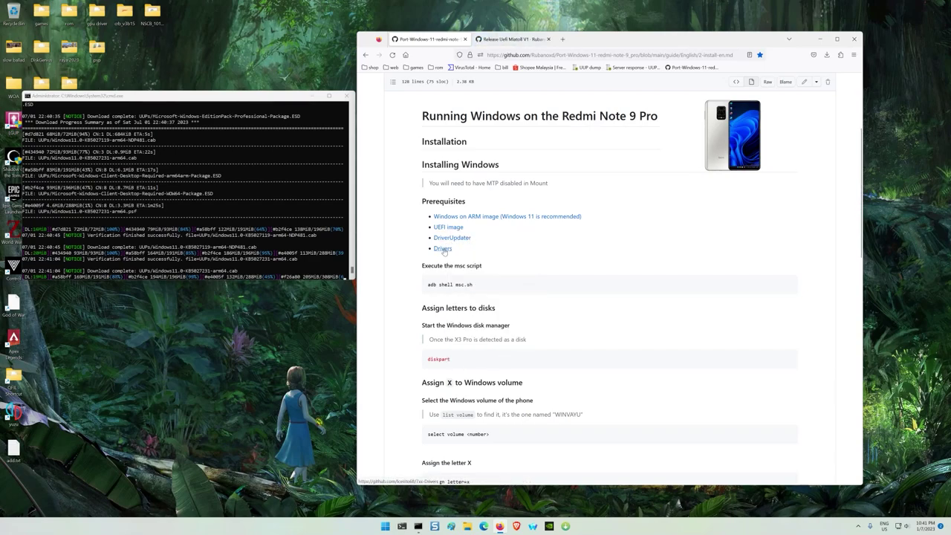
right_click(450, 239)
click(473, 248)
right_click(448, 249)
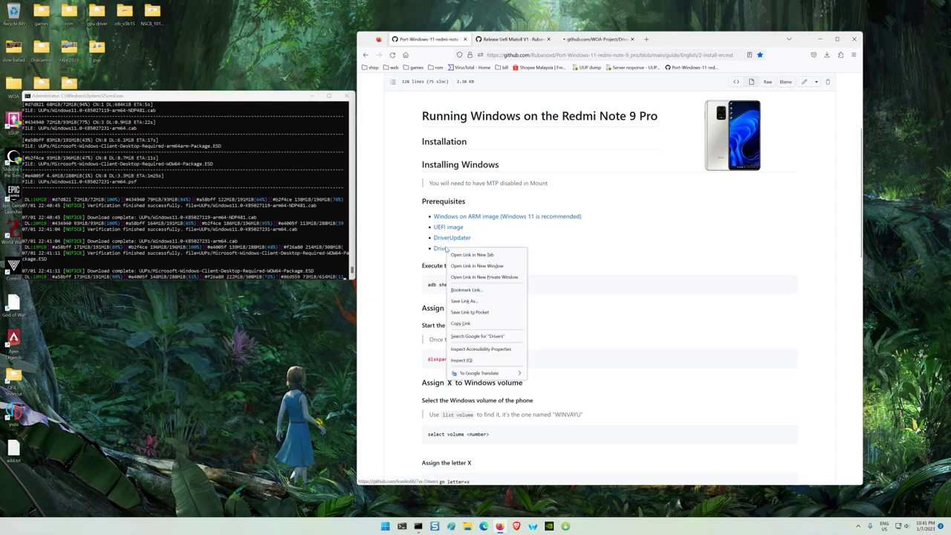
click(458, 256)
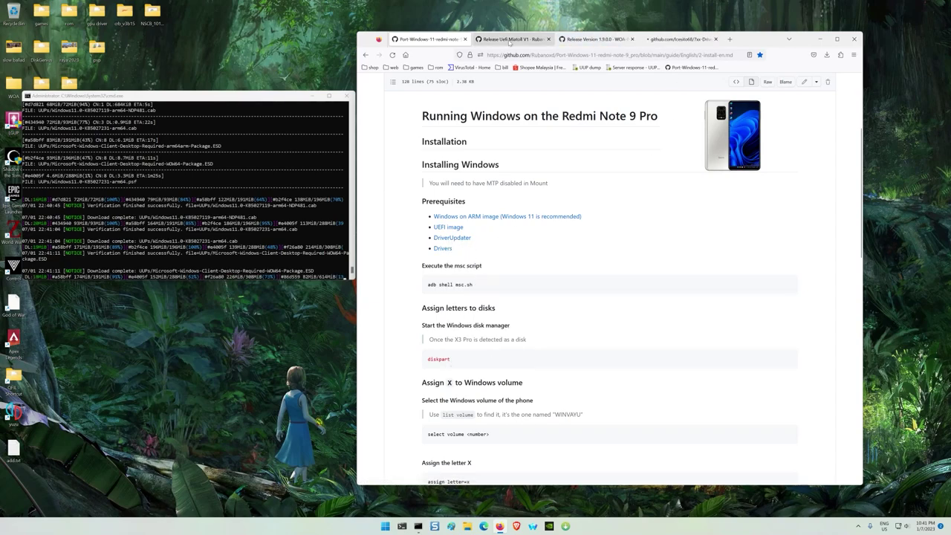
Download xiaomi-miatoll.img from the Uefi Miatoll V1 release and create a desktop folder named curtana windows 11
click(512, 38)
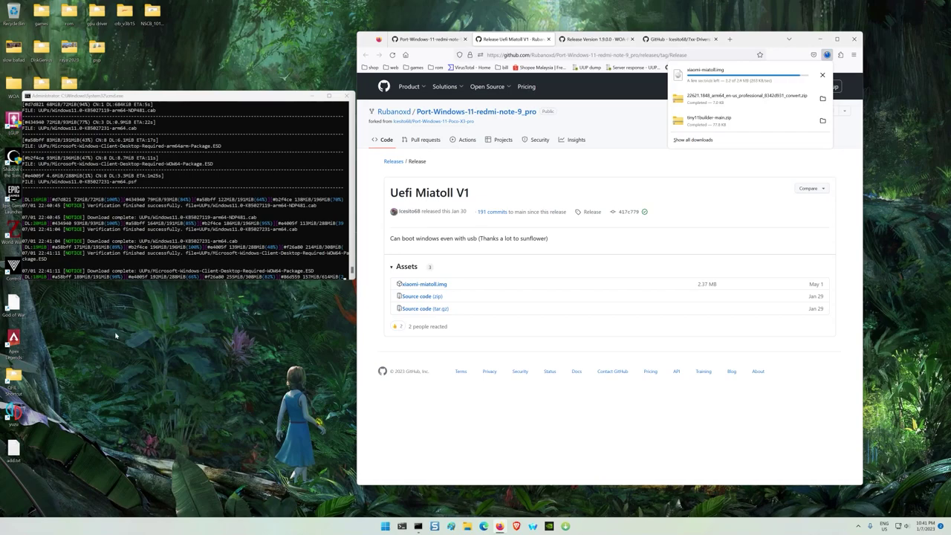
right_click(187, 345)
mouse_move(253, 391)
click(310, 389)
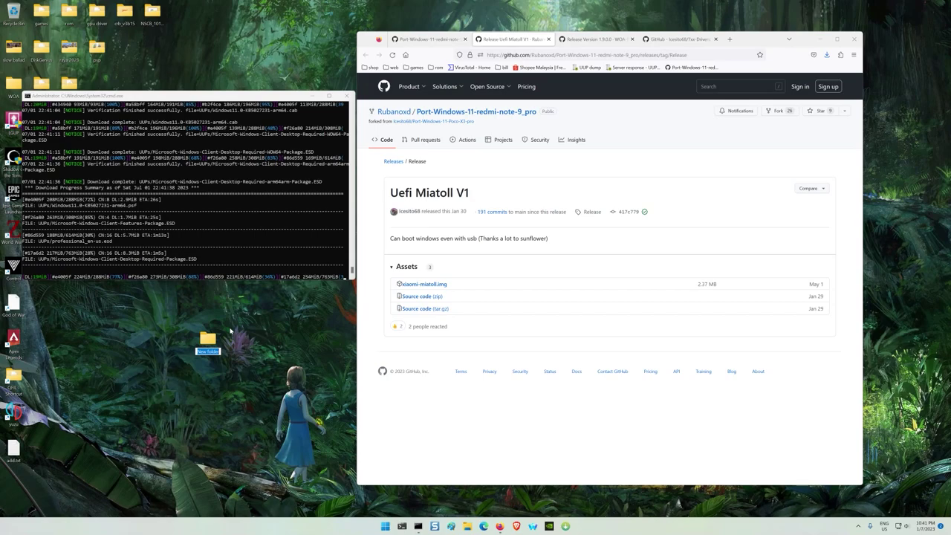
text(dortana windows 11)
key(Return)
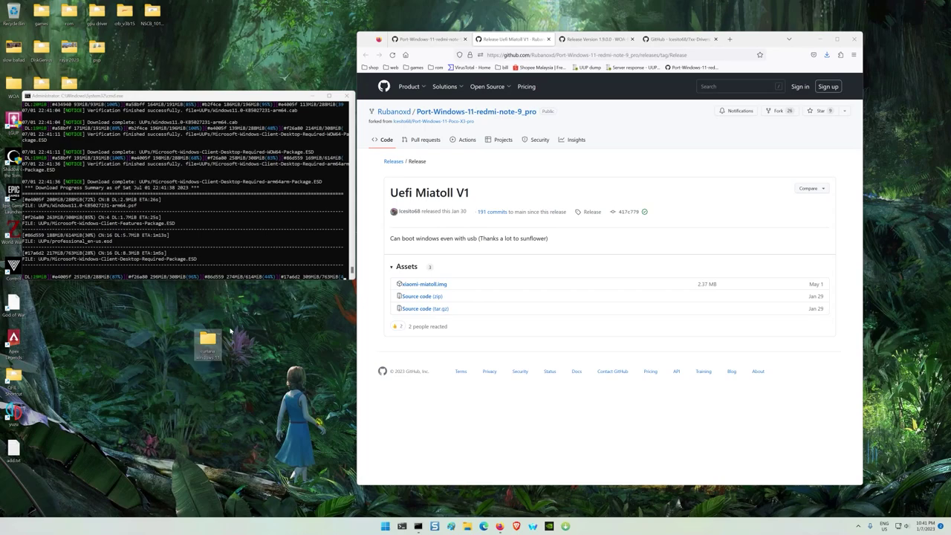
Download win-x64.zip from the DriverUpdater 1.9.0.0 release and Miatoll-Drivers-1.0.0.zip from the Miatoll Drivers V1.0.0 release
click(584, 40)
scroll(586, 257, down, 1)
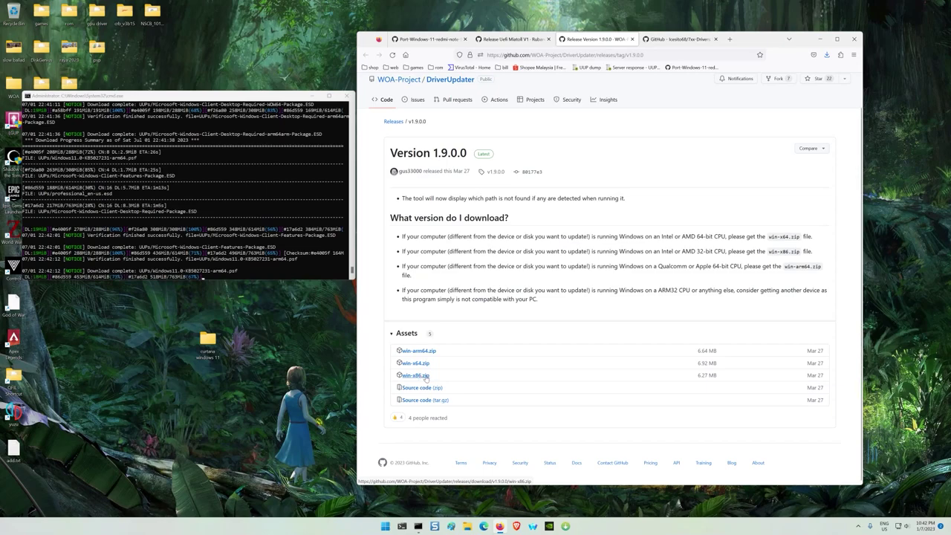
click(416, 363)
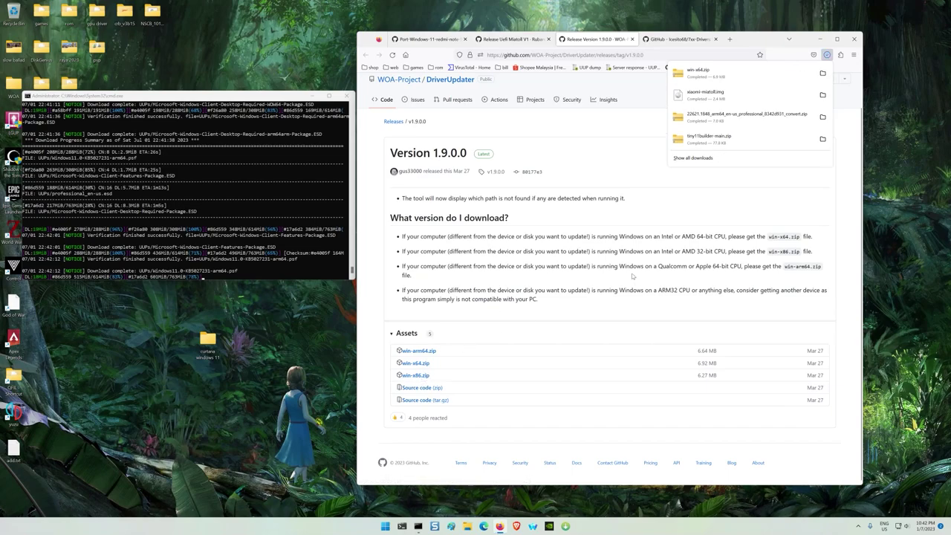
click(663, 39)
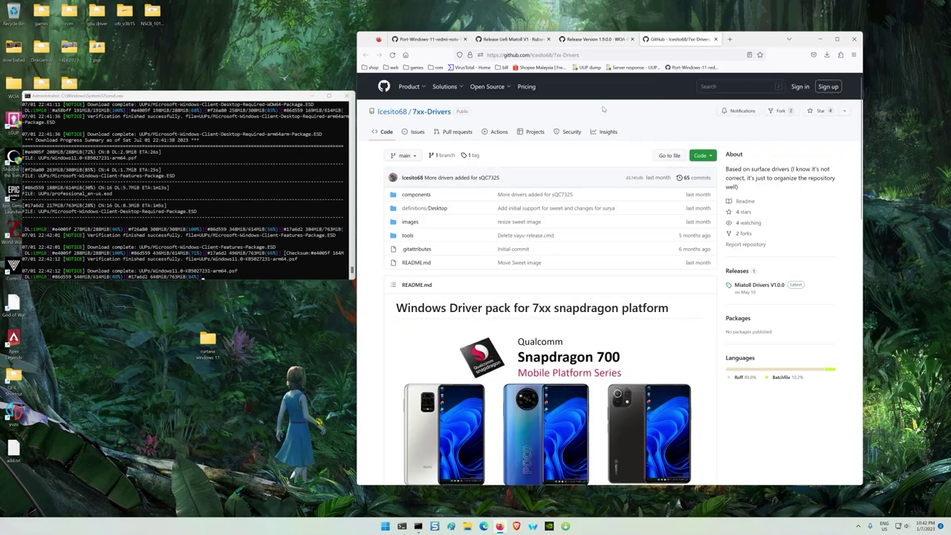
click(797, 286)
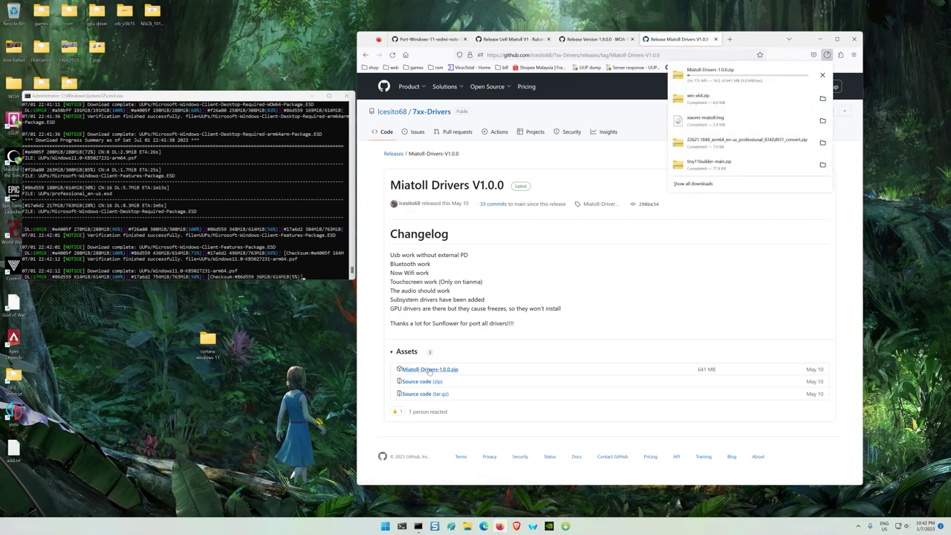
Show the downloaded xiaomi-miatoll.img in its folder and move it into the desktop folder curtana windows 11
click(823, 120)
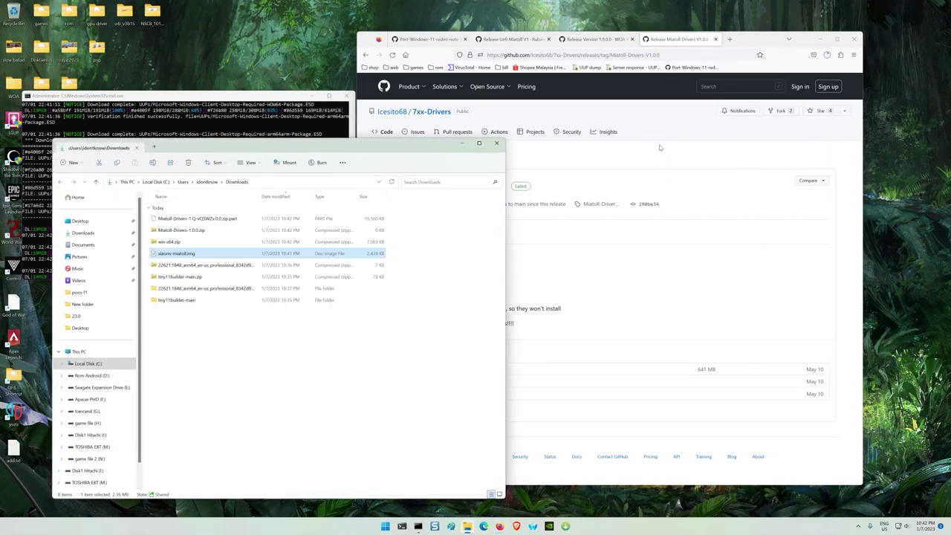
click(824, 43)
click(825, 42)
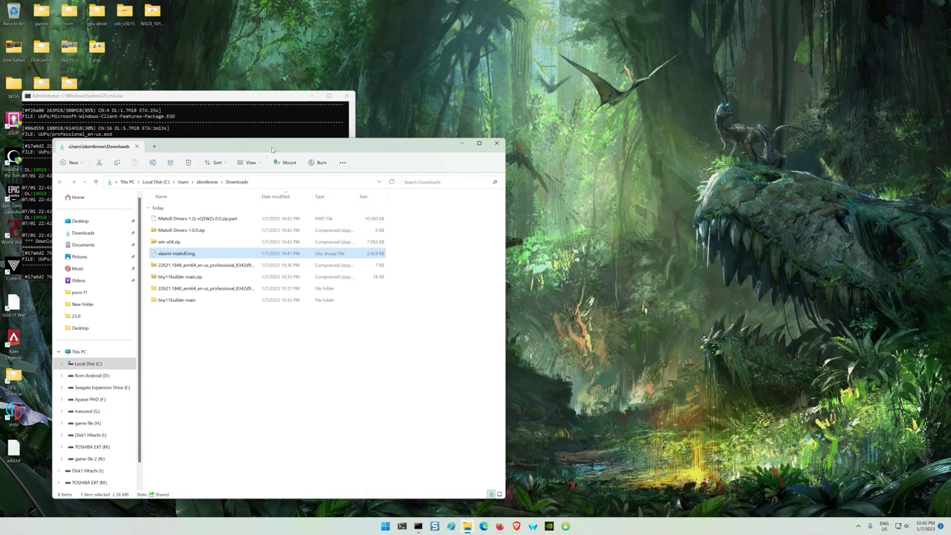
drag(272, 150, 792, 134)
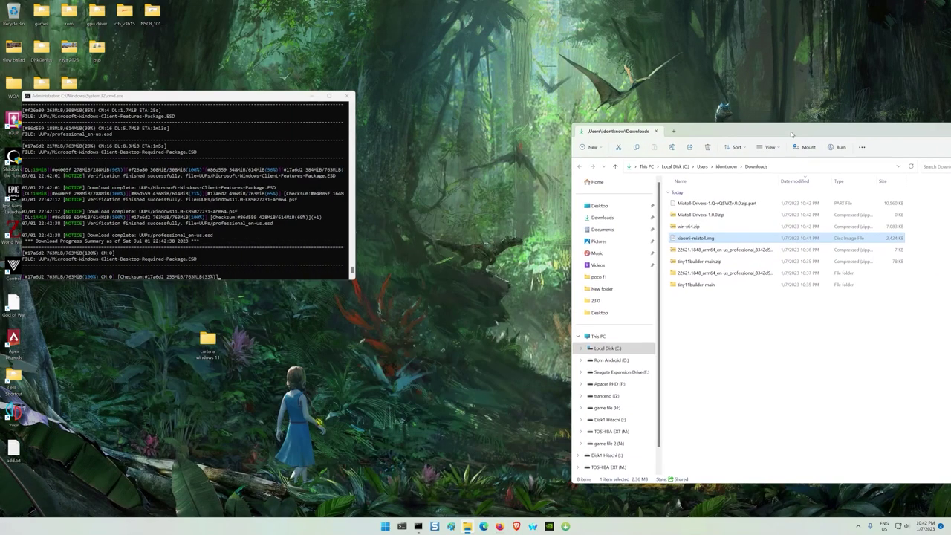
double_click(208, 340)
click(681, 238)
drag(678, 239, 210, 172)
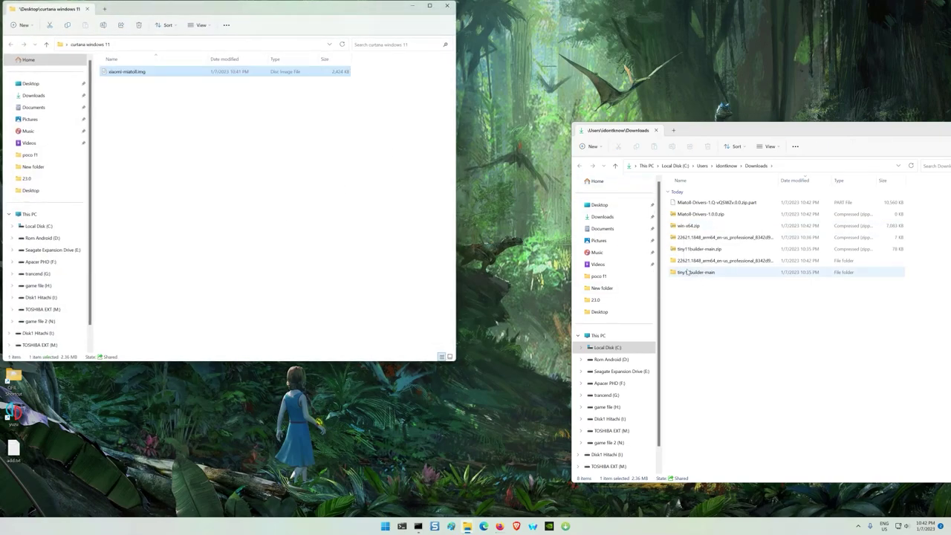
Extract win-x64.zip in Downloads and move the extracted win-x64 folder into curtana windows 11
right_click(682, 229)
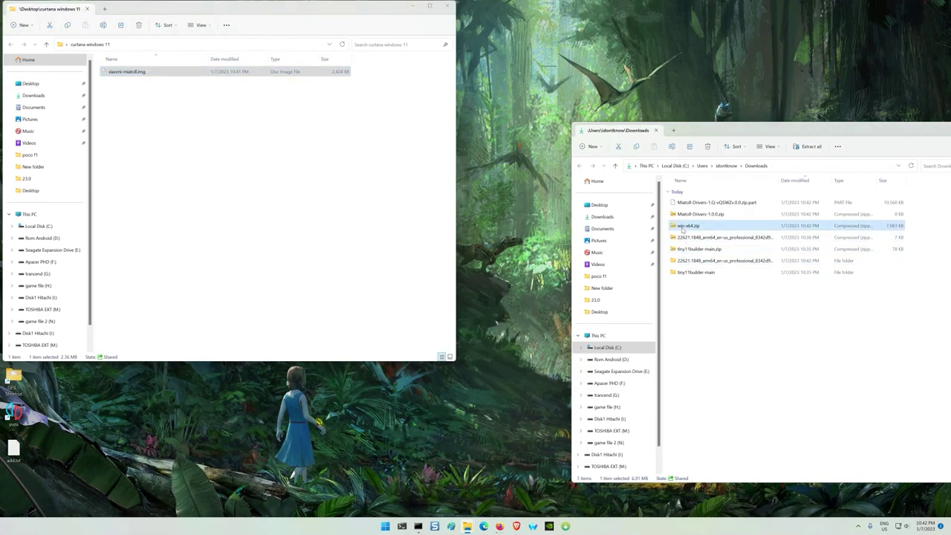
click(710, 300)
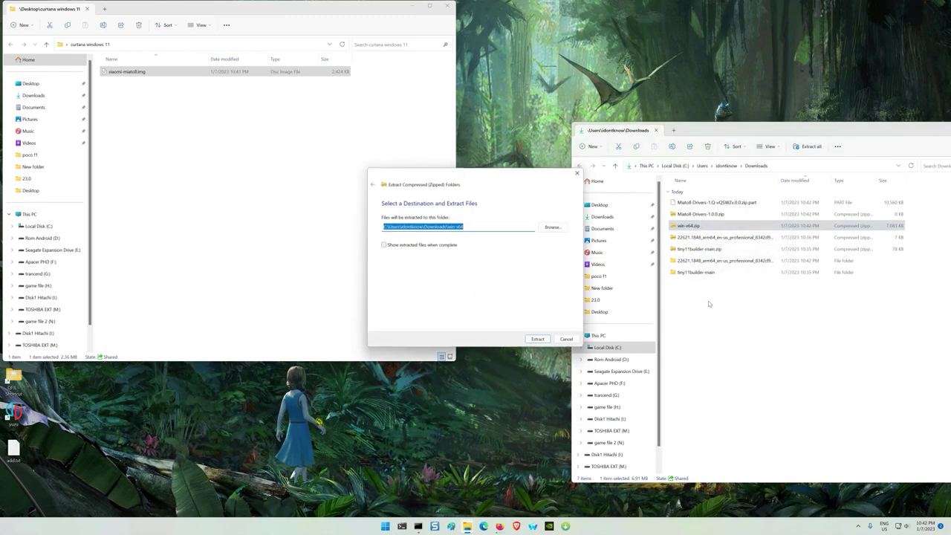
click(538, 340)
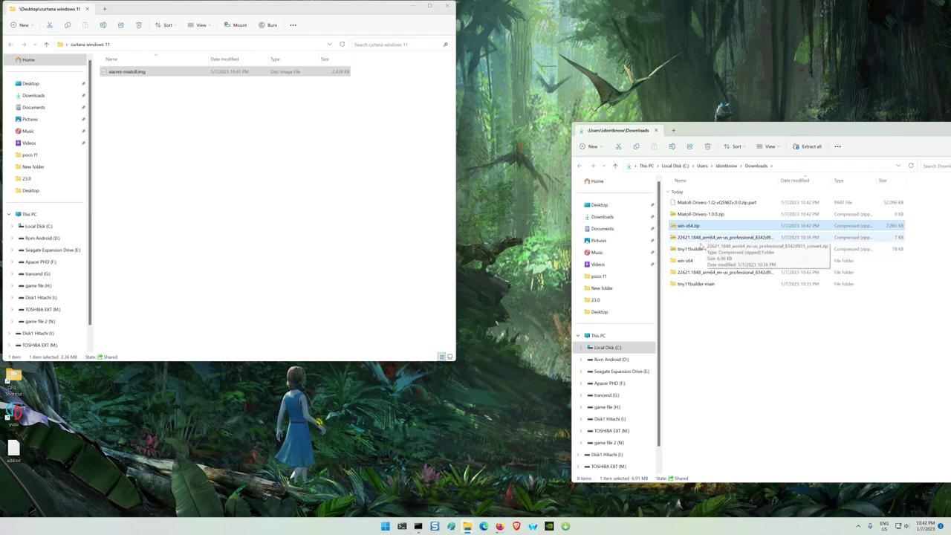
double_click(691, 261)
key(alt+Left)
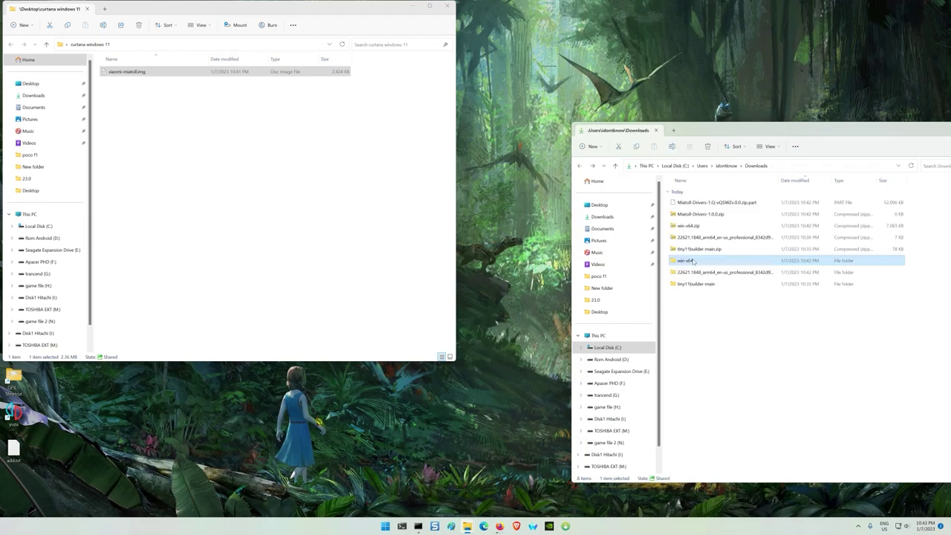
drag(682, 261, 262, 261)
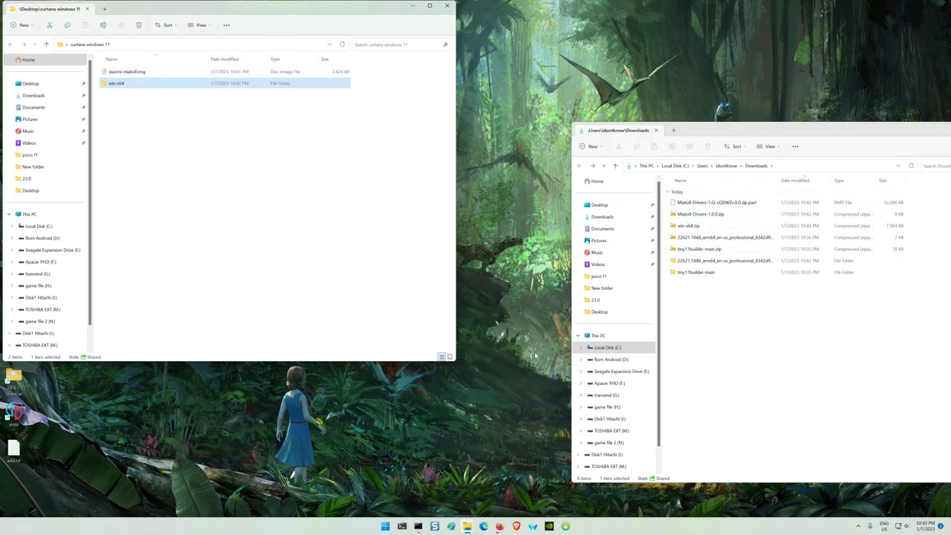
Clear the browser's download history and close the Library window
click(339, 145)
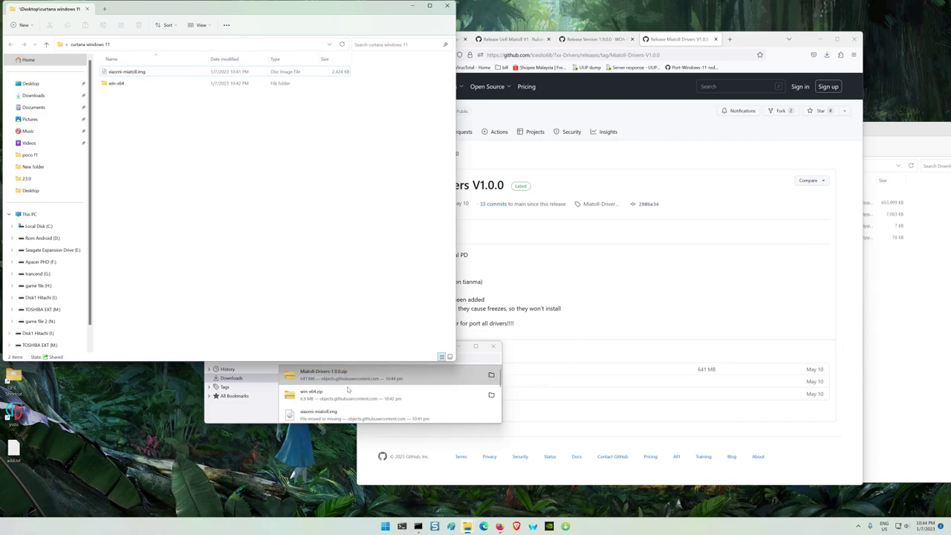
click(237, 413)
click(279, 358)
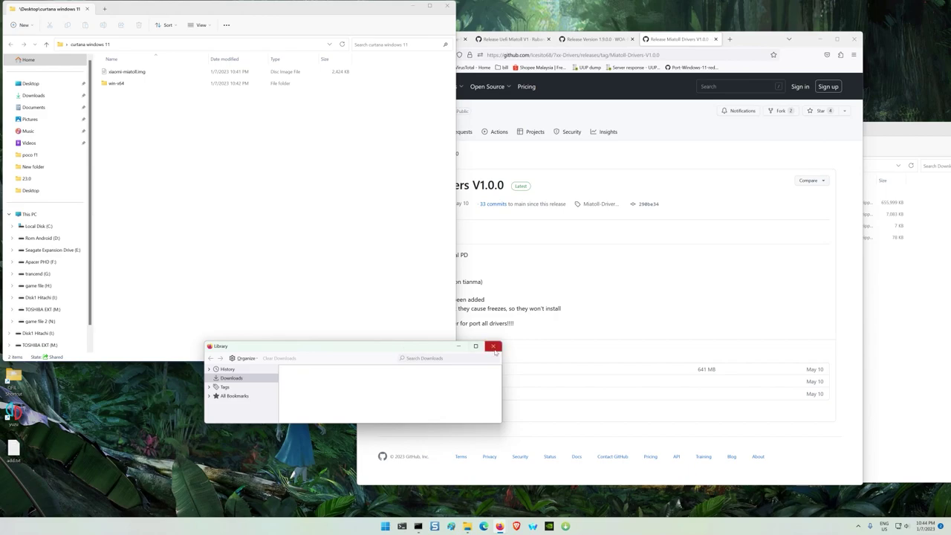
click(493, 347)
Extract Miatoll-Drivers-1.0.0.zip in Downloads and move the extracted folder into curtana windows 11
click(918, 316)
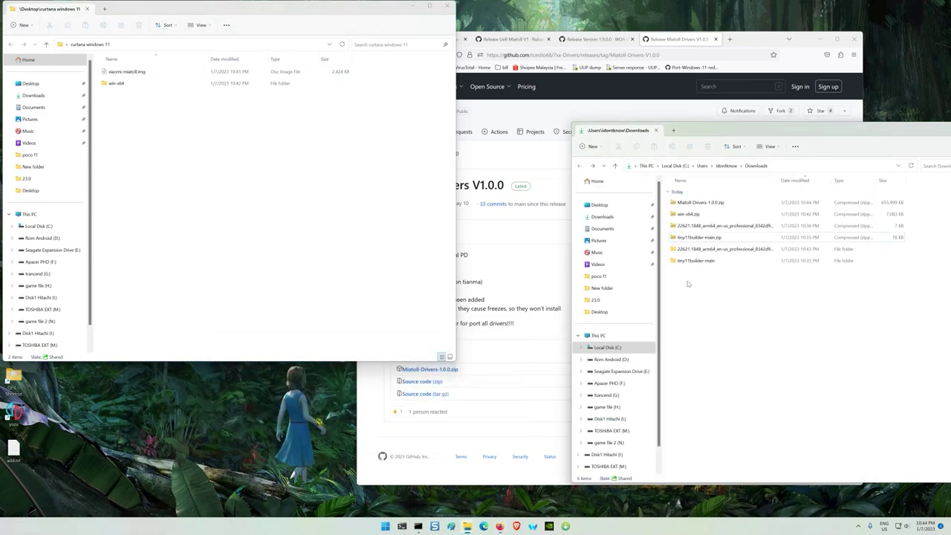
right_click(693, 209)
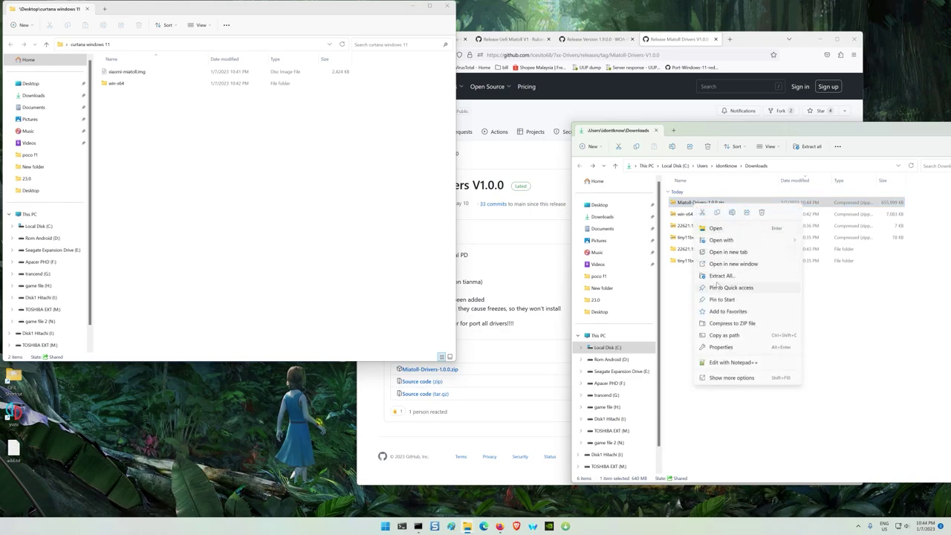
click(720, 276)
click(538, 339)
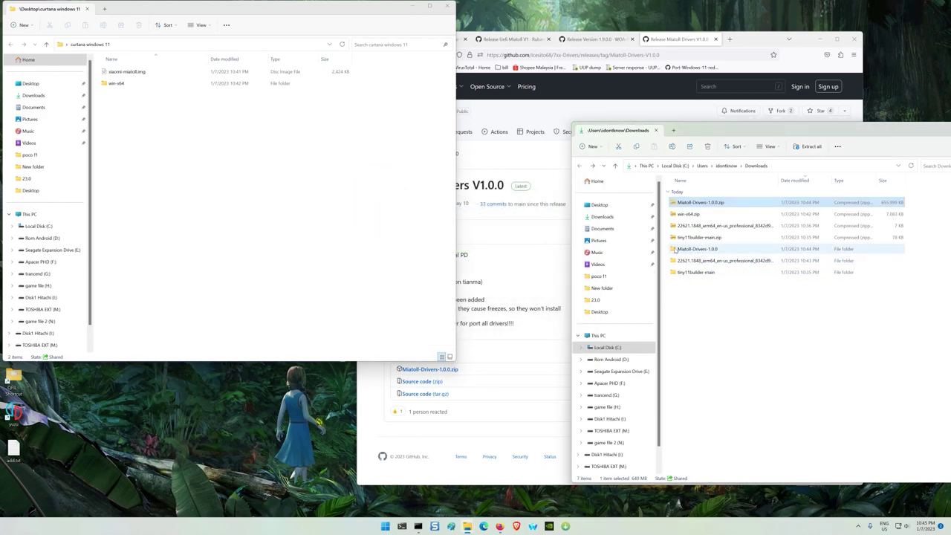
drag(675, 250, 511, 261)
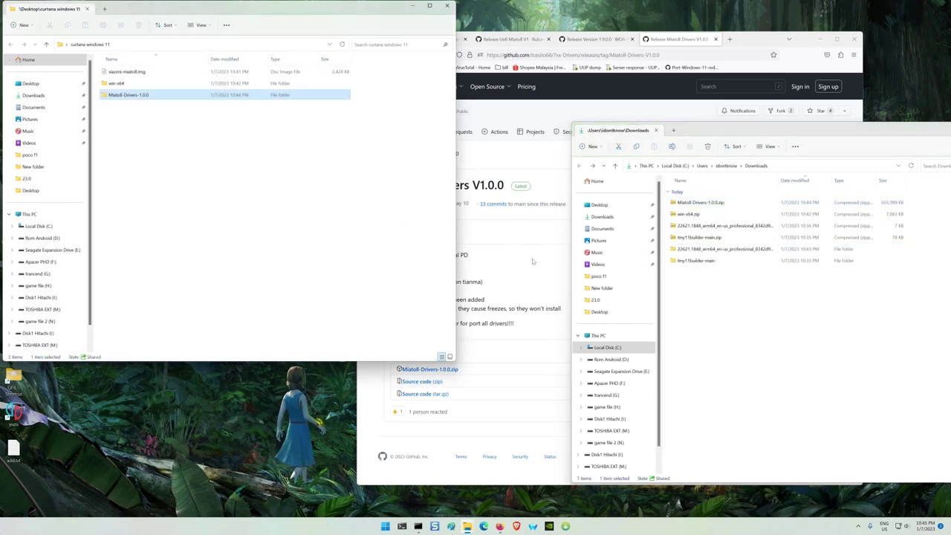
Extract Miatoll-Drivers-1.0.0.zip again in Downloads with 7-Zip into its own Miatoll-Drivers-1.0.0 folder
right_click(685, 204)
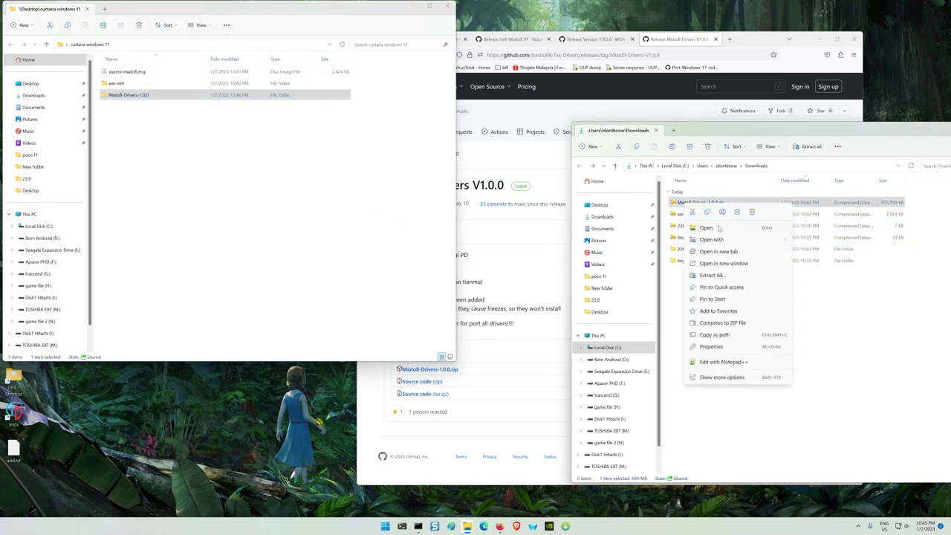
mouse_move(775, 240)
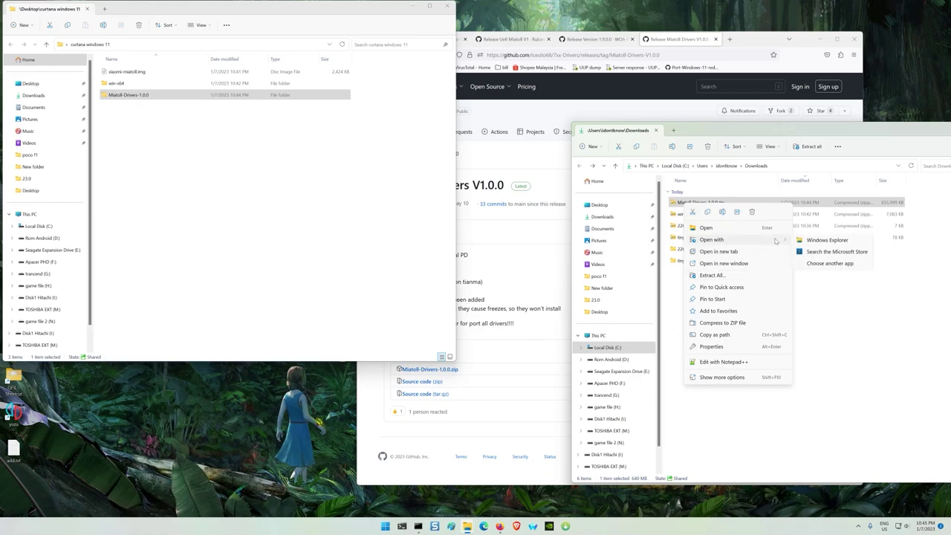
click(716, 377)
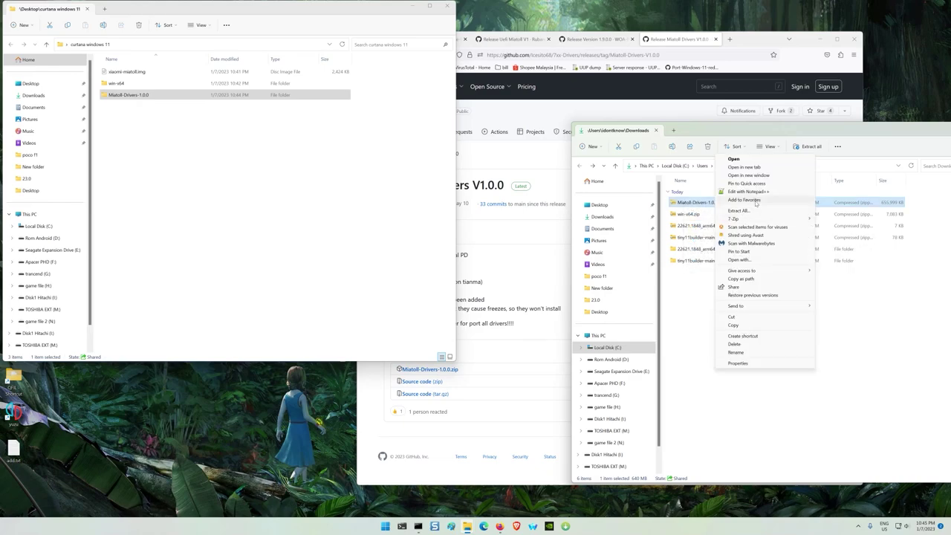
mouse_move(762, 221)
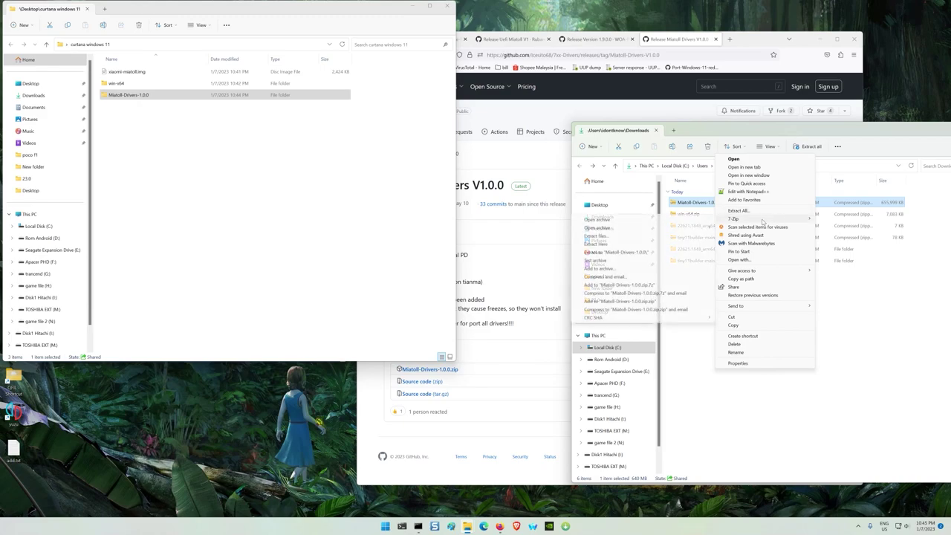
click(595, 236)
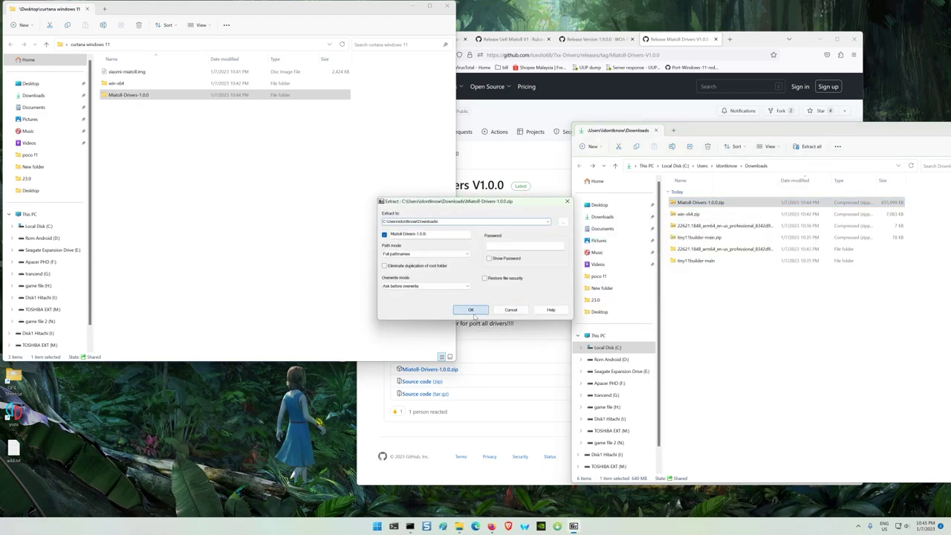
click(476, 310)
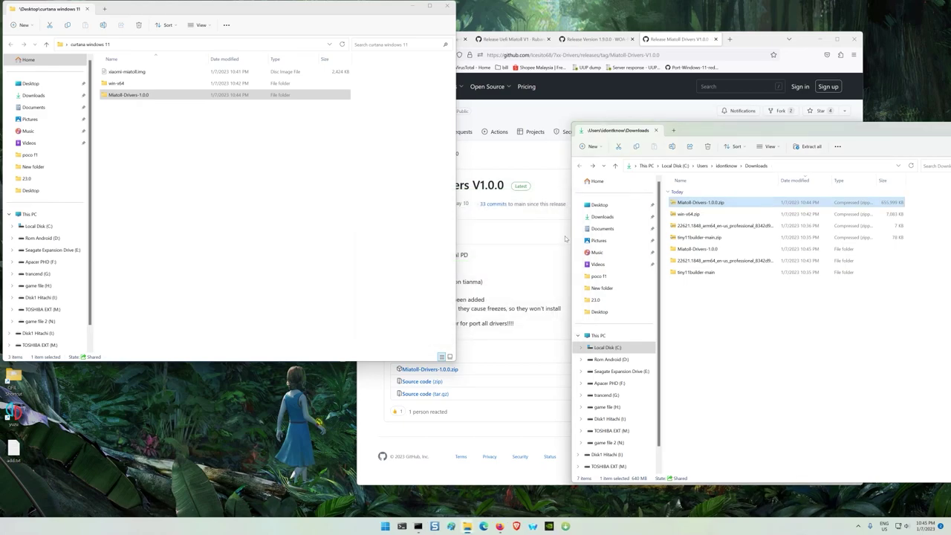
Replace the Miatoll-Drivers-1.0.0 folder in curtana windows 11 with the 7xx-Drivers folder from the new extraction, and close the emptied source folder's window
right_click(153, 97)
click(207, 105)
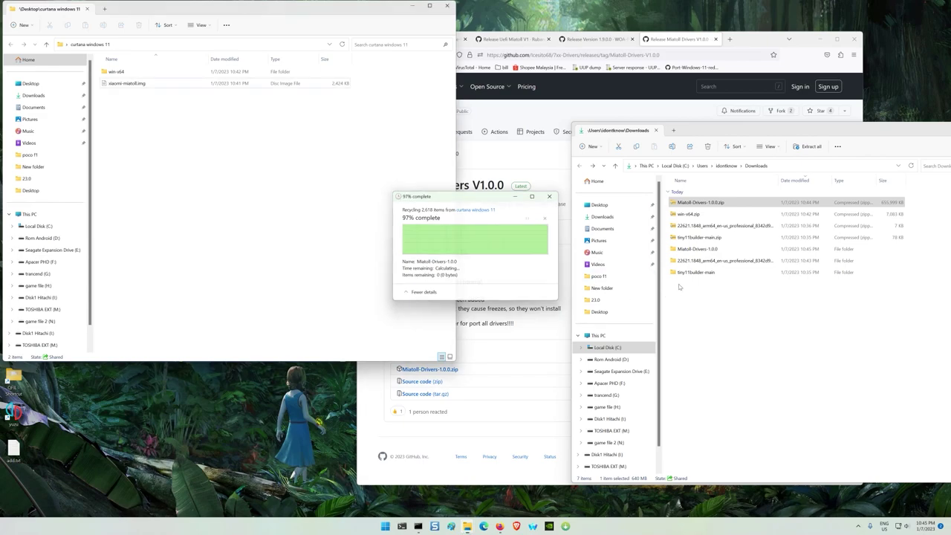
double_click(683, 250)
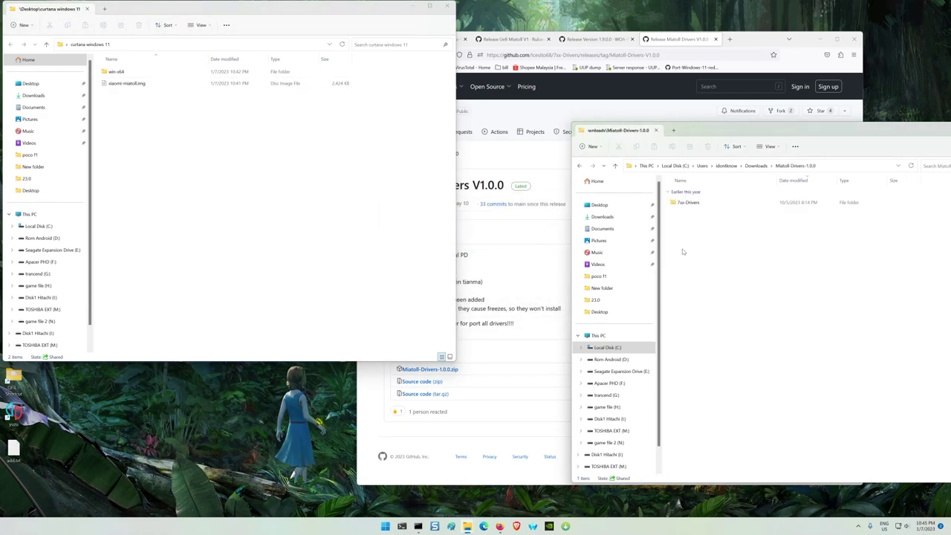
drag(680, 205, 217, 176)
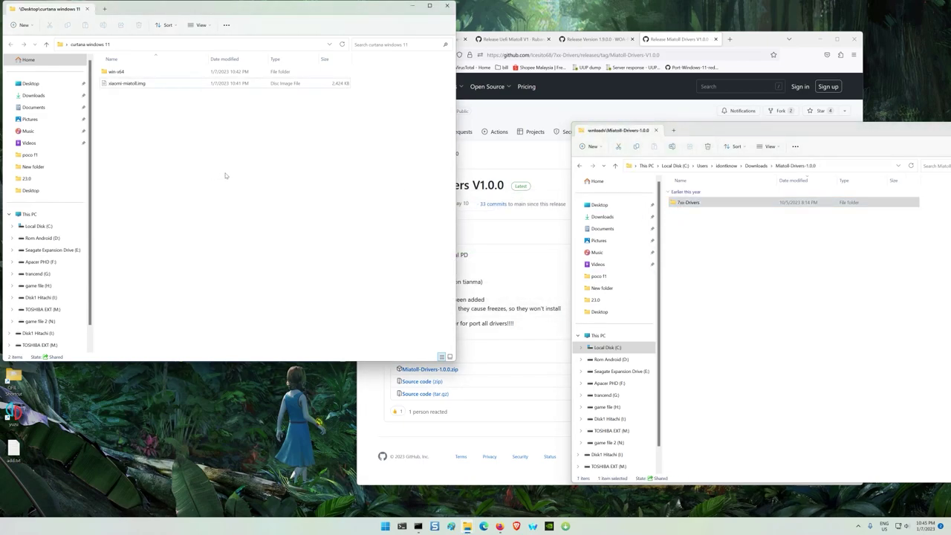
double_click(123, 96)
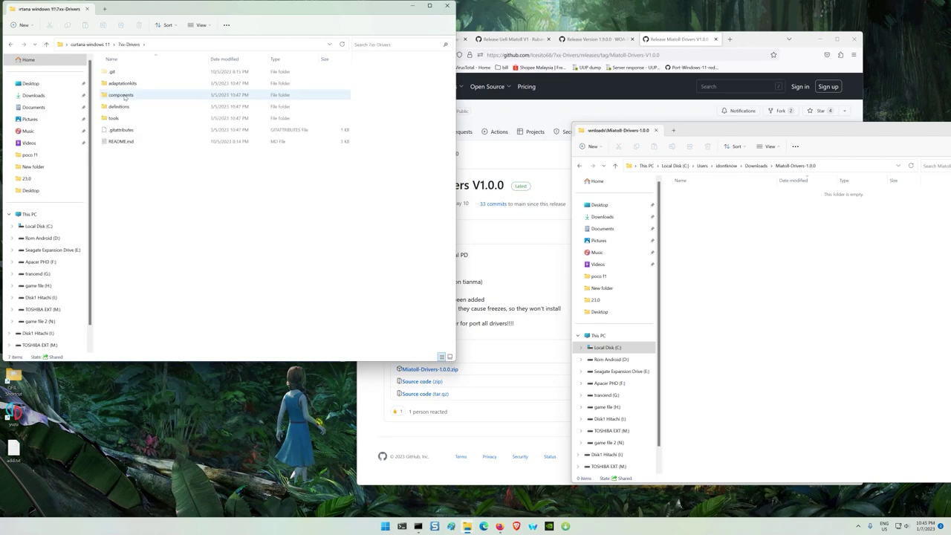
drag(786, 136, 801, 146)
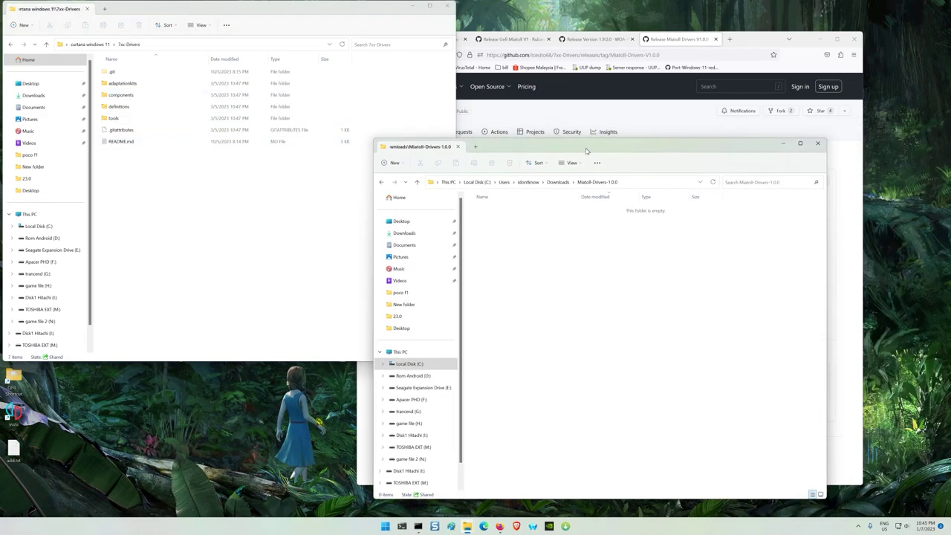
click(819, 145)
Move DriverUpdater.exe and DriverUpdater.pdb from the win-x64 folder into the 7xx-Drivers folder
key(alt+Left)
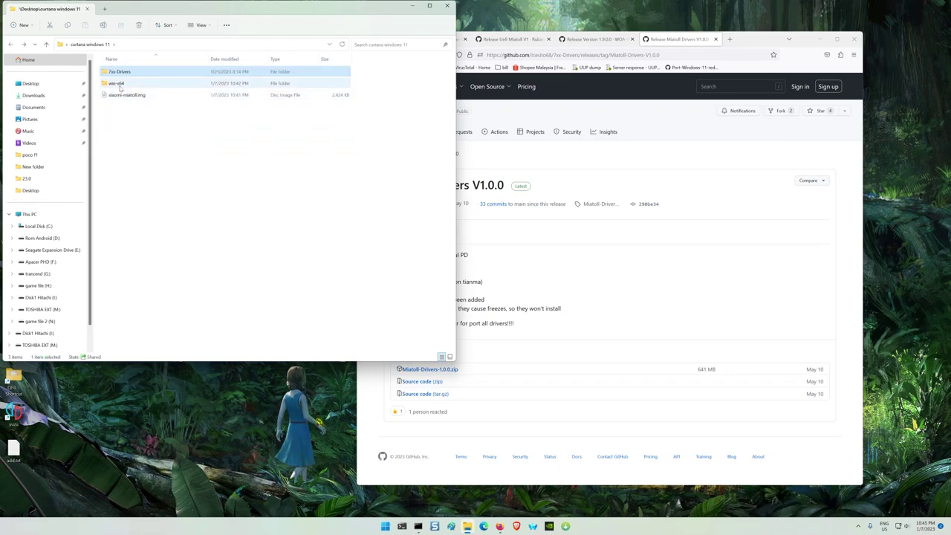
double_click(119, 84)
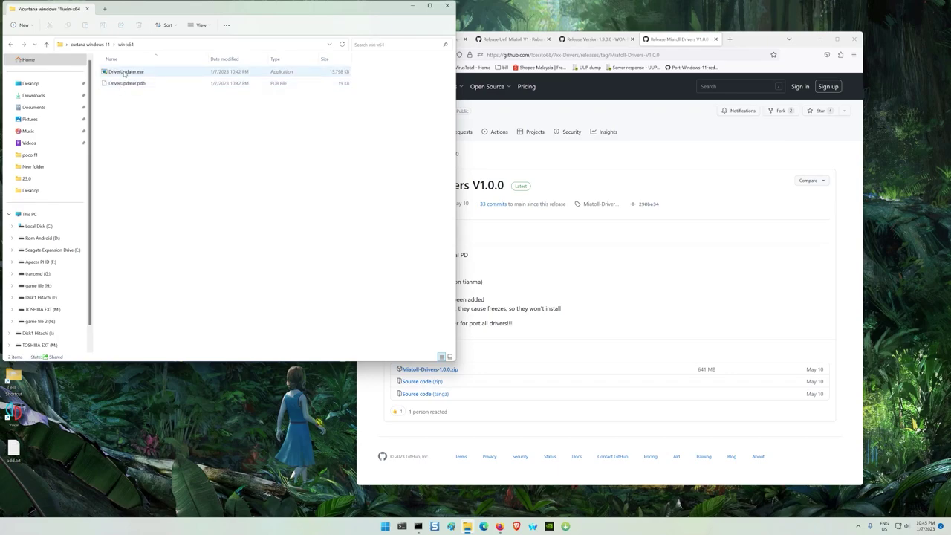
drag(99, 67, 127, 87)
right_click(128, 83)
click(138, 89)
key(alt+Up)
key(Up)
key(Return)
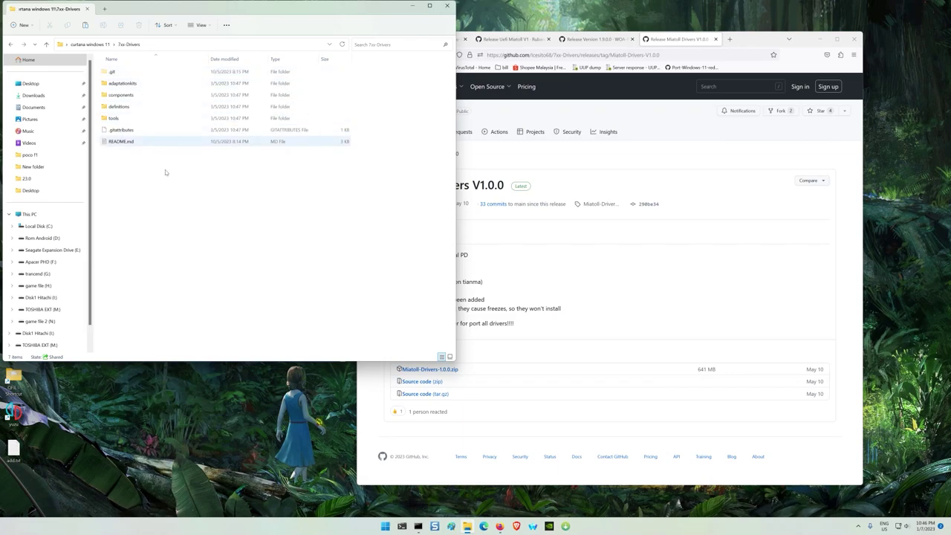
right_click(172, 197)
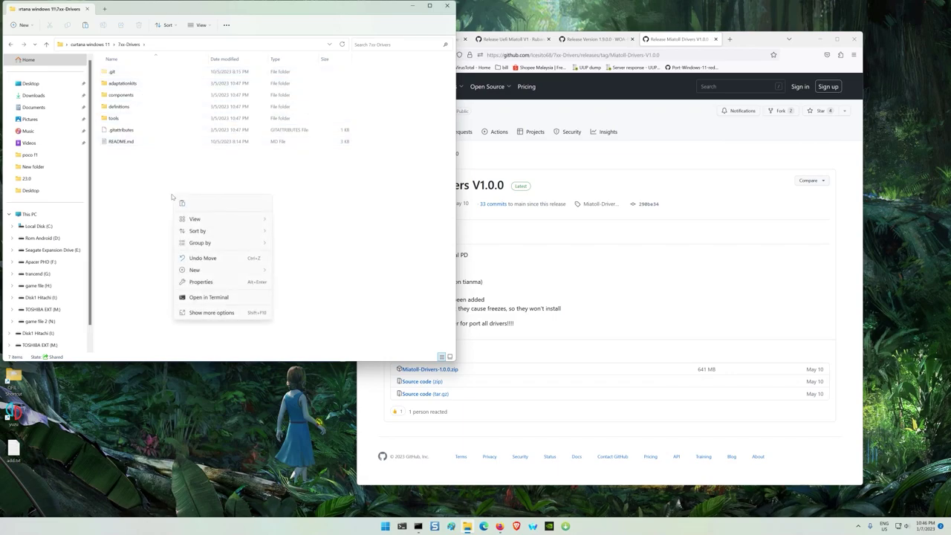
click(181, 205)
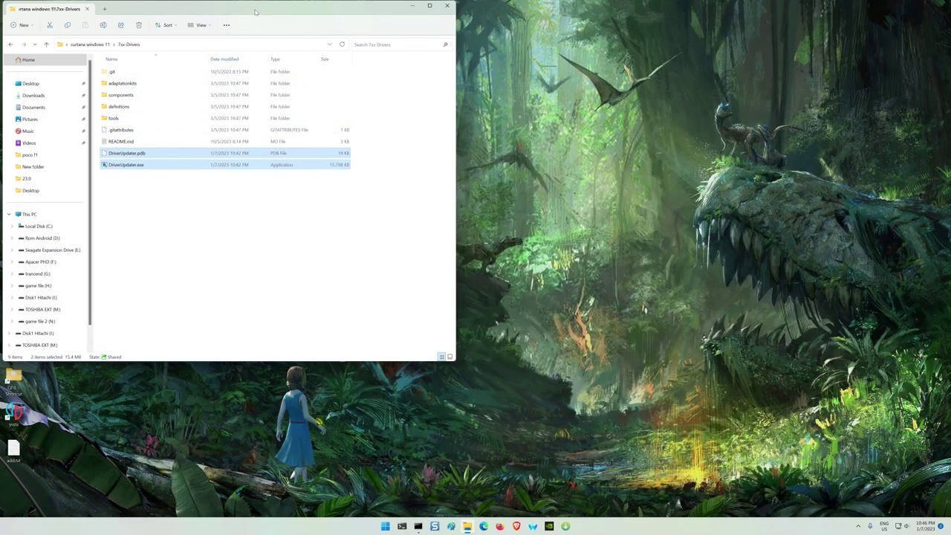
Look through the 22621.1848 arm64 professional convert folder on the game file (H:) drive and close its window
drag(255, 11, 684, 78)
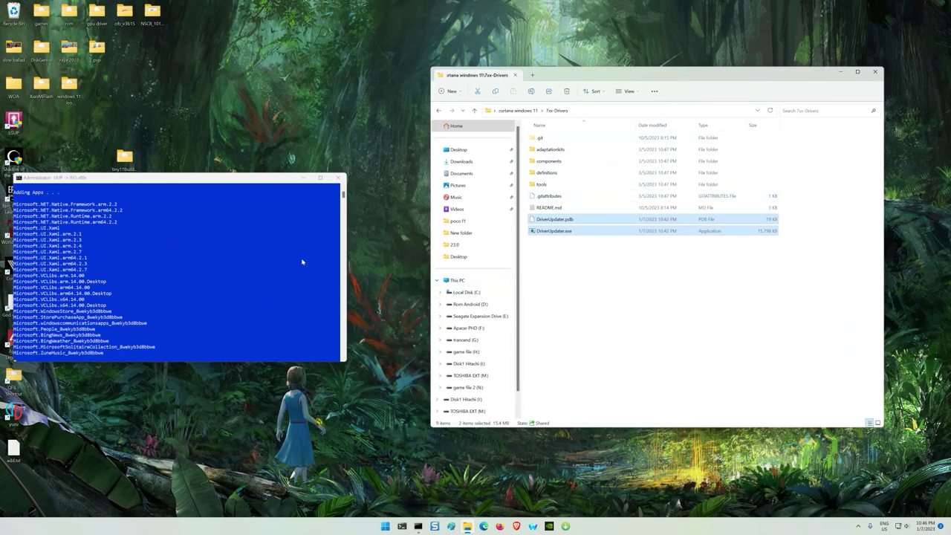
drag(124, 158, 314, 135)
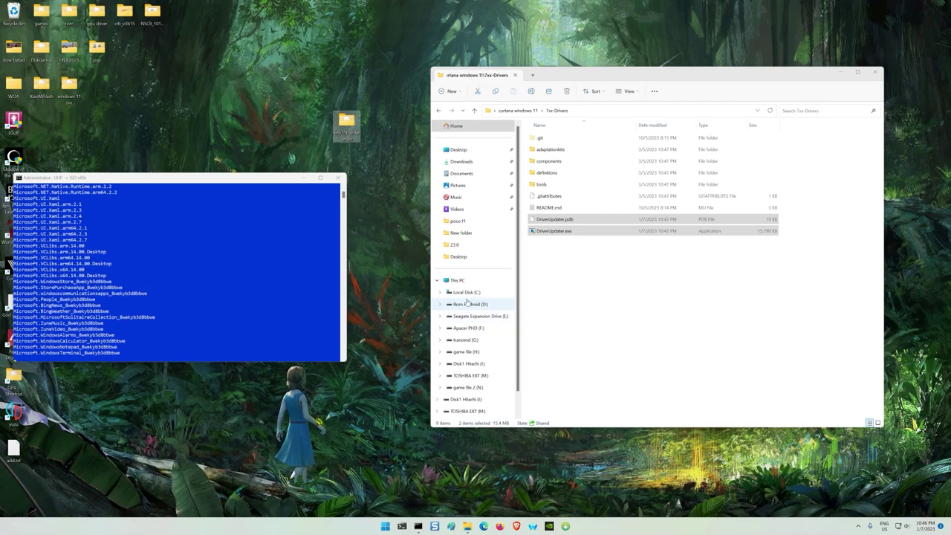
click(462, 352)
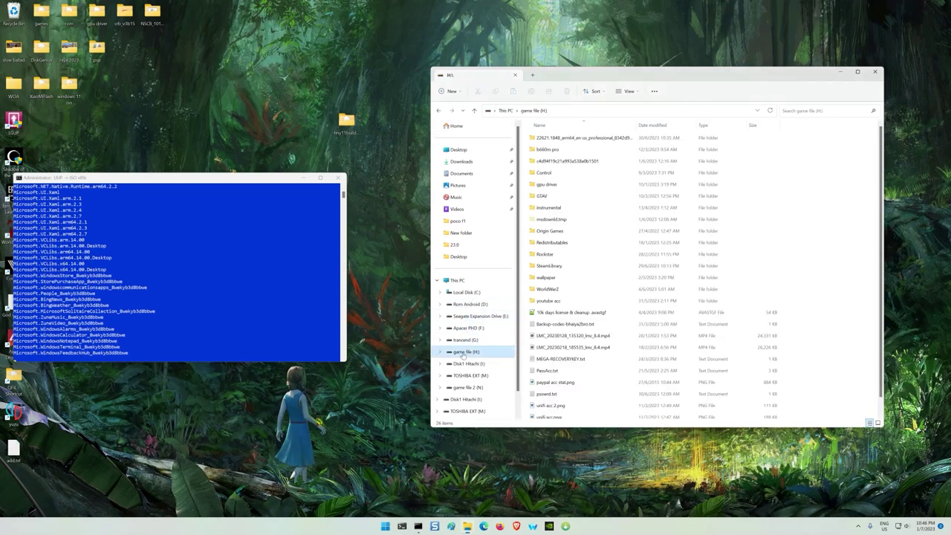
click(578, 139)
double_click(578, 138)
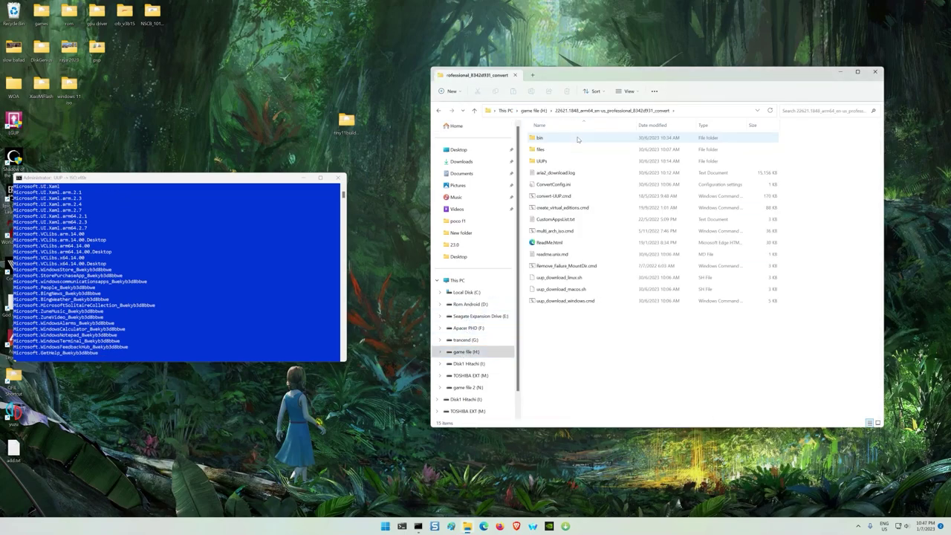
click(875, 71)
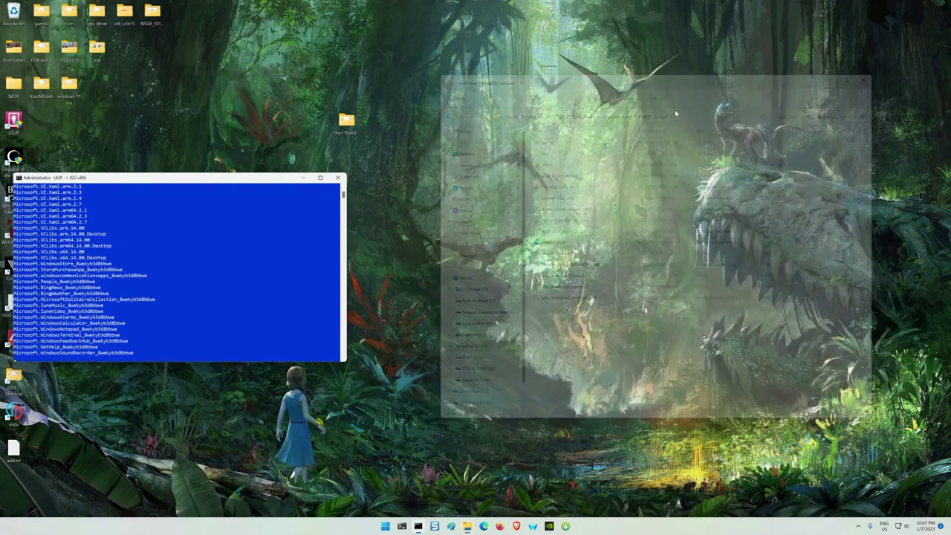
Move the 22621.1848.230608-1929 ISO from the desktop folder windows 11 iso into curtana windows 11
click(70, 85)
double_click(70, 85)
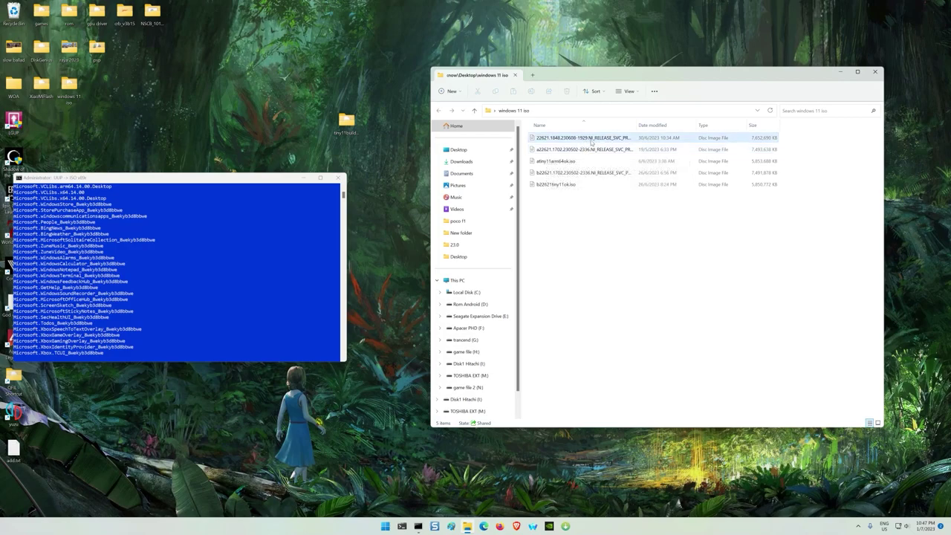
click(586, 140)
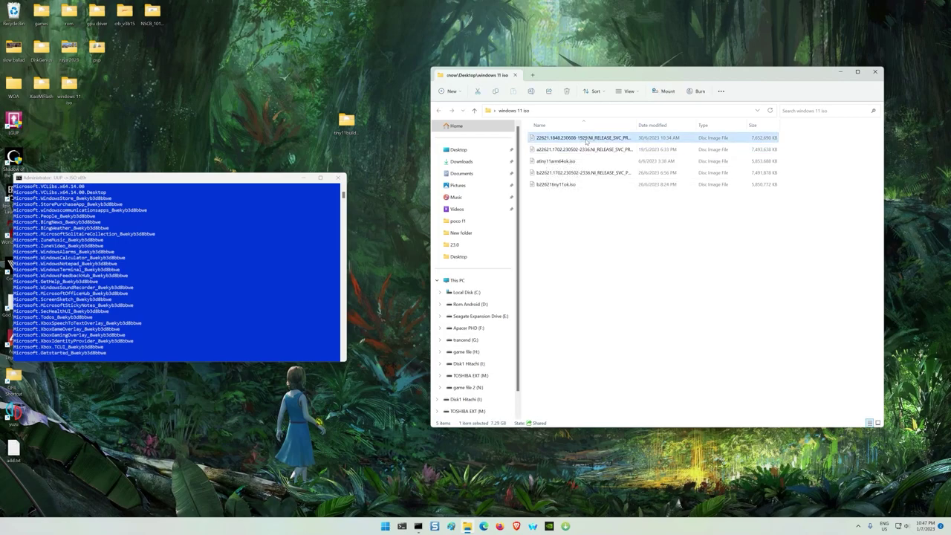
right_click(586, 141)
key(Escape)
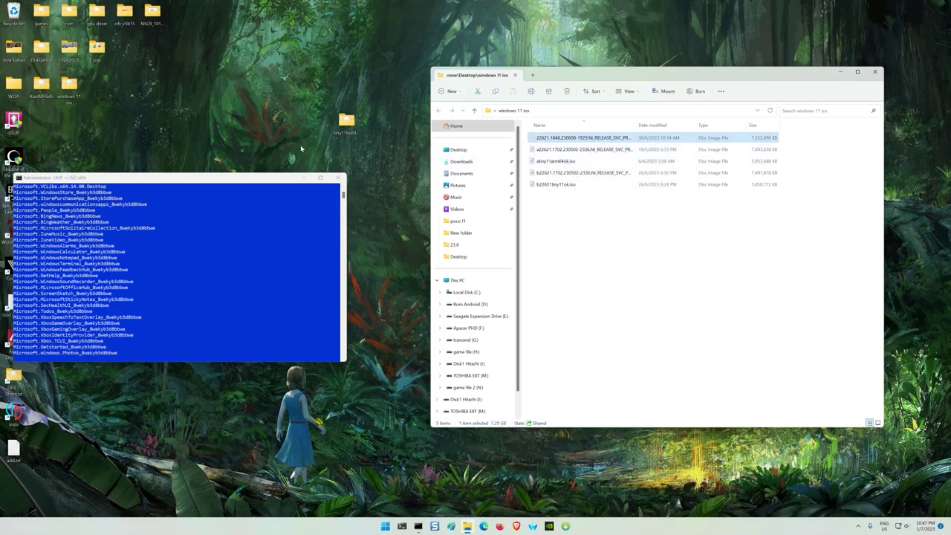
drag(236, 178, 272, 61)
double_click(207, 340)
right_click(616, 271)
click(621, 273)
drag(681, 88, 318, 165)
click(875, 71)
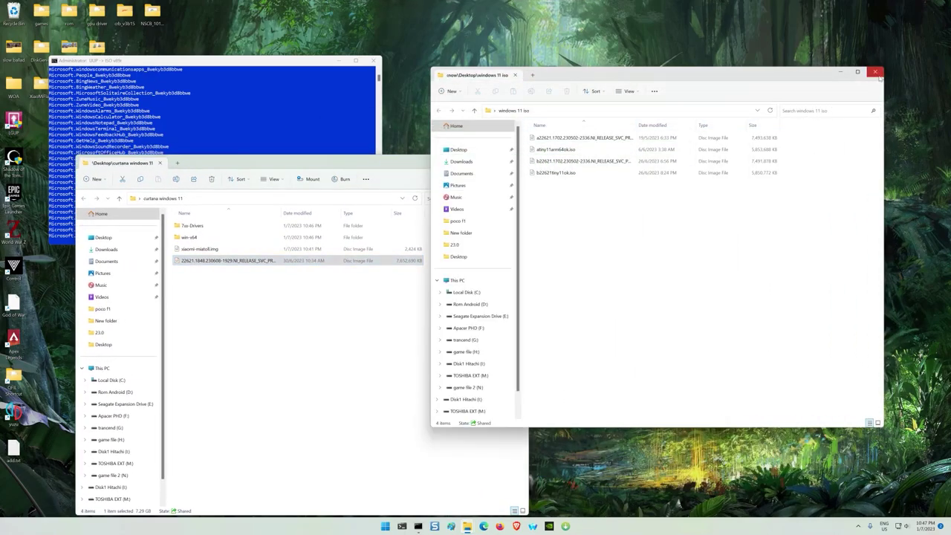
Minimize the UUP to ISO console and open the desktop tiny11builder folder side by side with curtana windows 11
drag(374, 173, 788, 110)
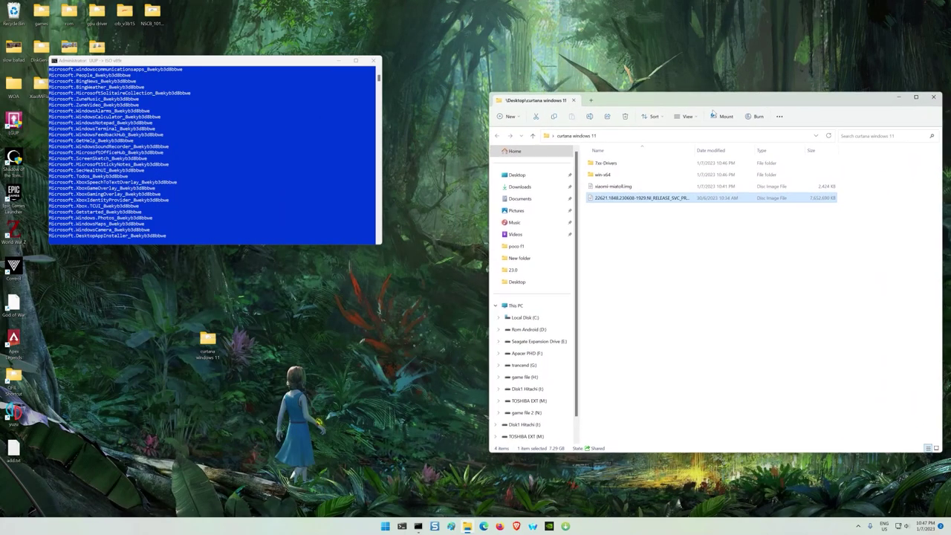
click(185, 186)
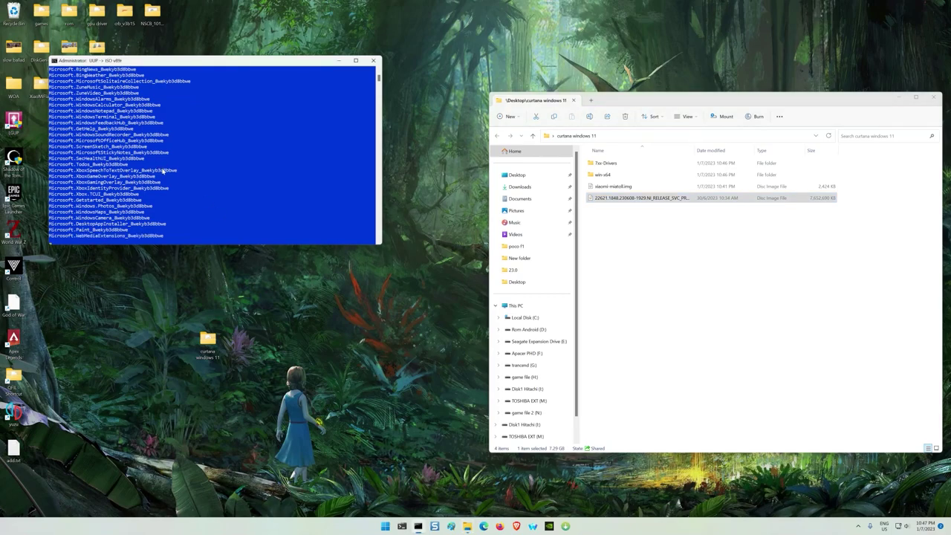
click(338, 60)
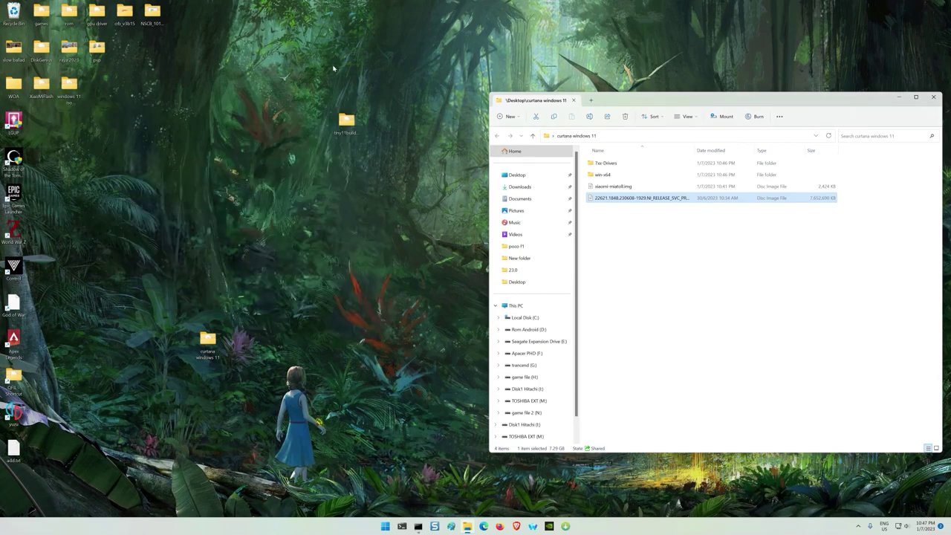
double_click(346, 122)
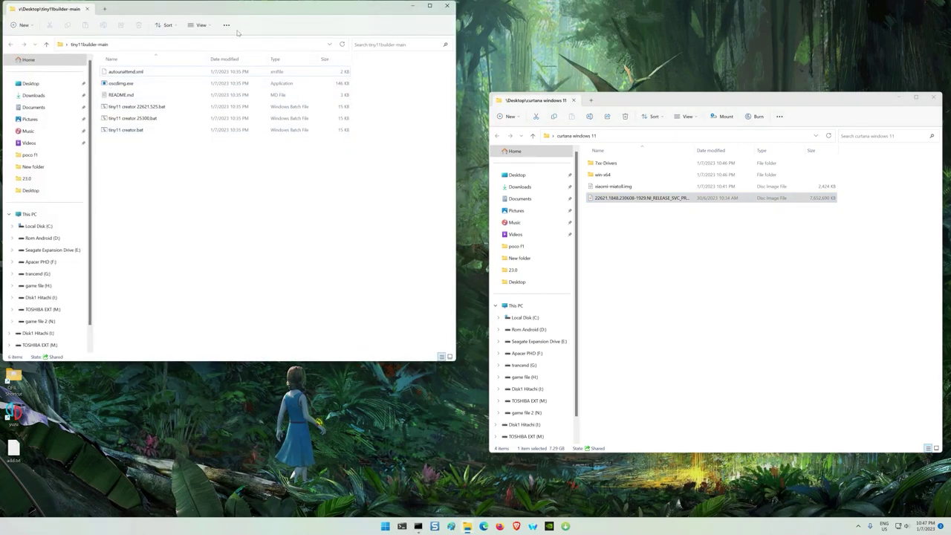
drag(247, 10, 272, 91)
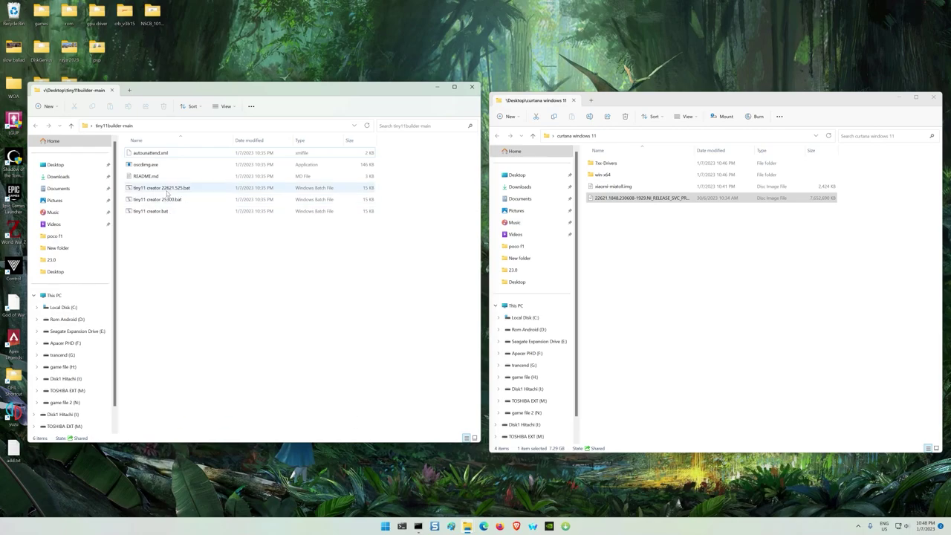
Run tiny11 creator 22621.525.bat from tiny11builder-main as administrator, allowing it past the SmartScreen block
click(606, 201)
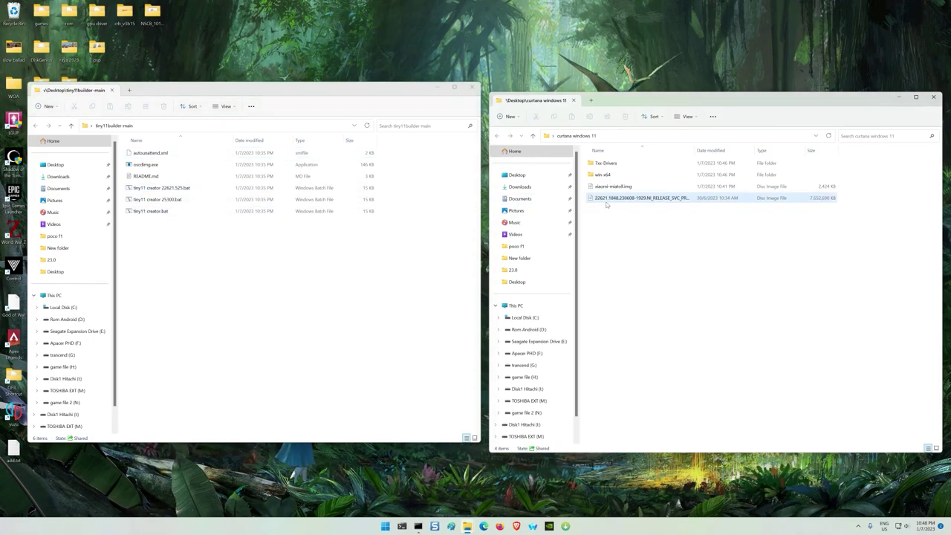
click(159, 199)
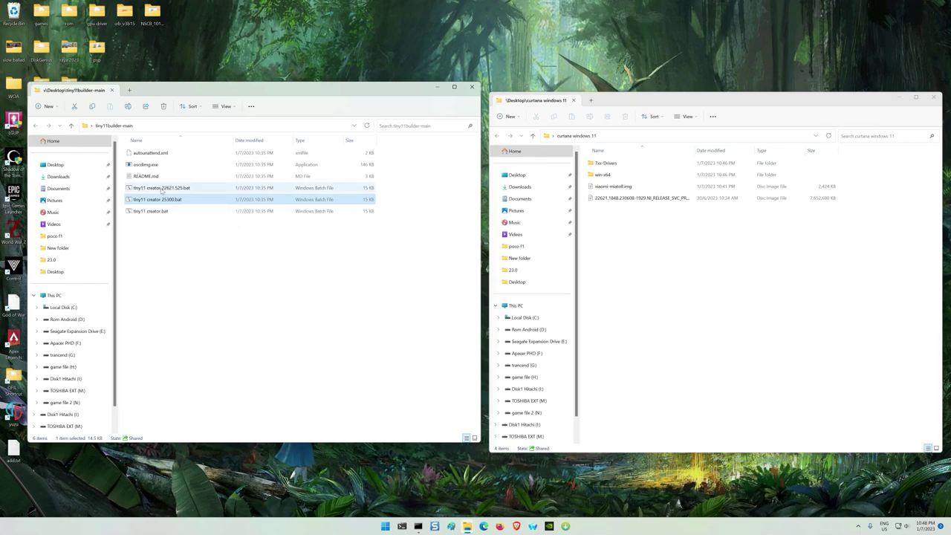
right_click(162, 191)
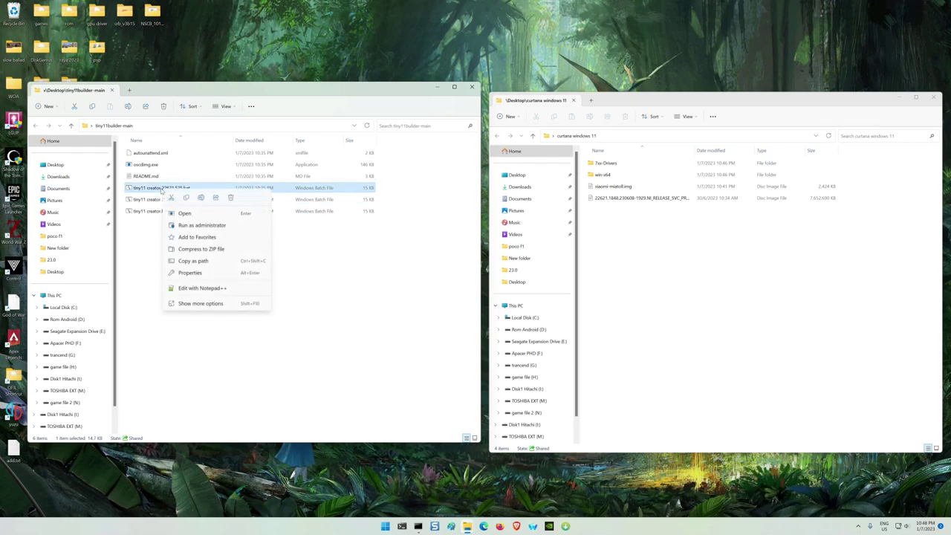
click(191, 225)
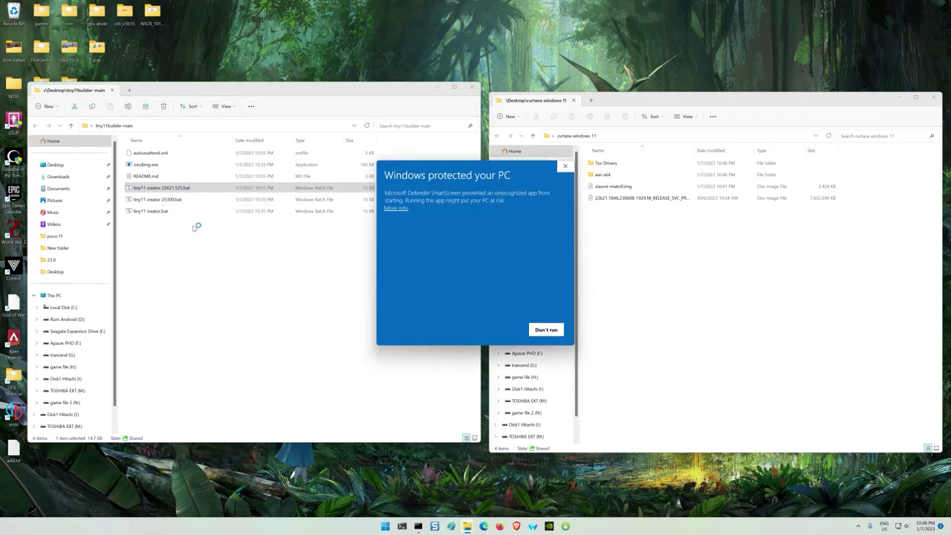
click(396, 208)
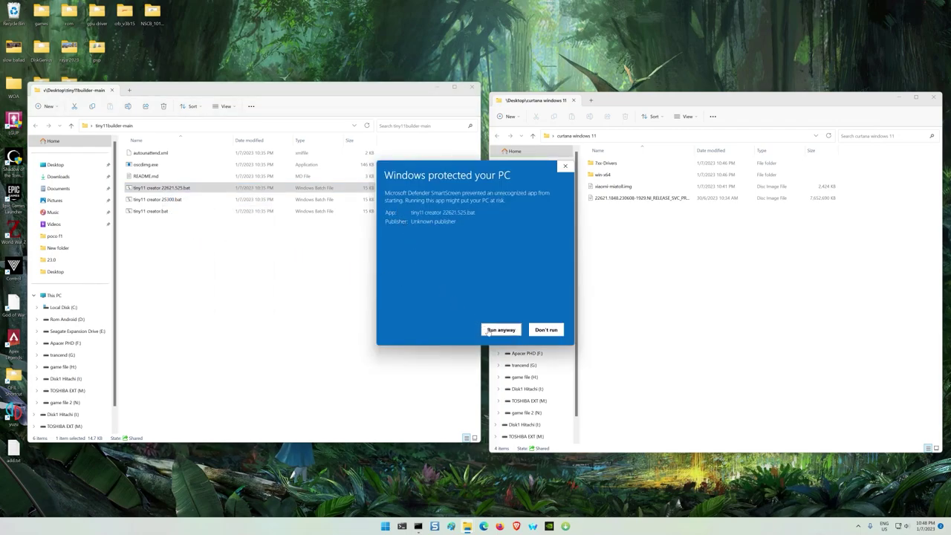
click(486, 330)
click(420, 320)
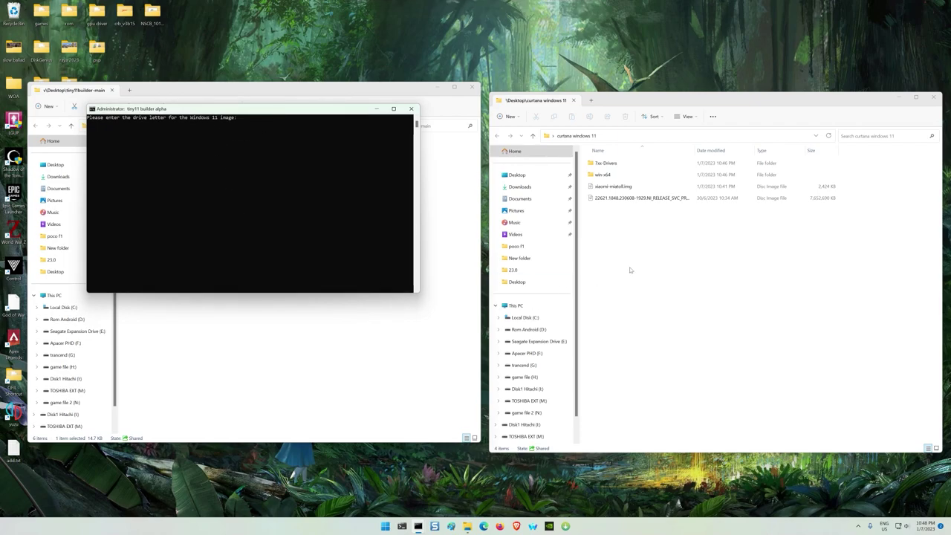
Mount the 22621.1848 ISO from curtana windows 11 and give tiny11 builder its drive letter, o
double_click(641, 198)
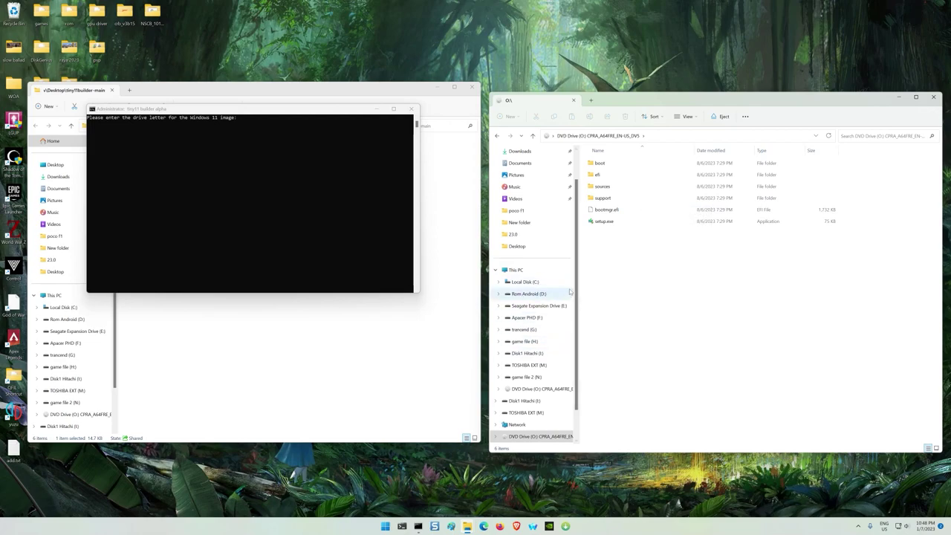
click(516, 270)
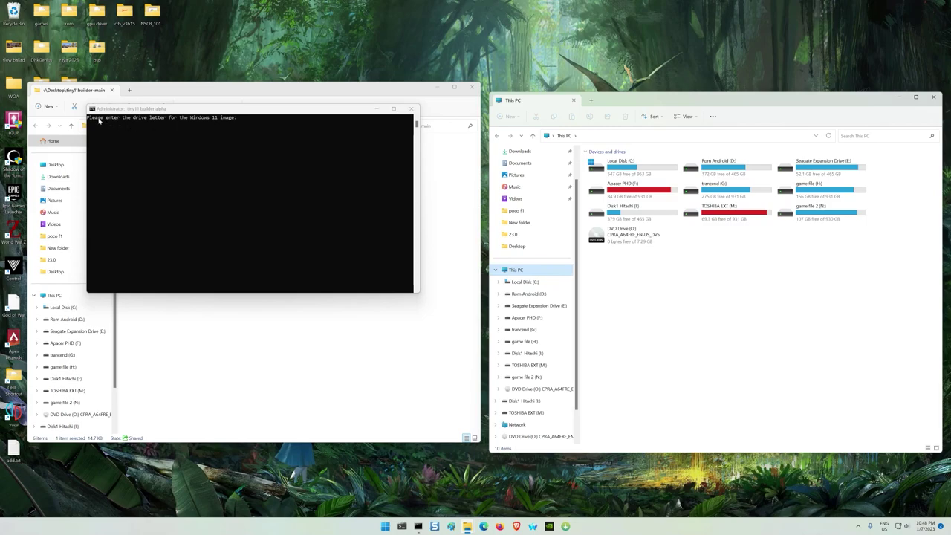
click(245, 134)
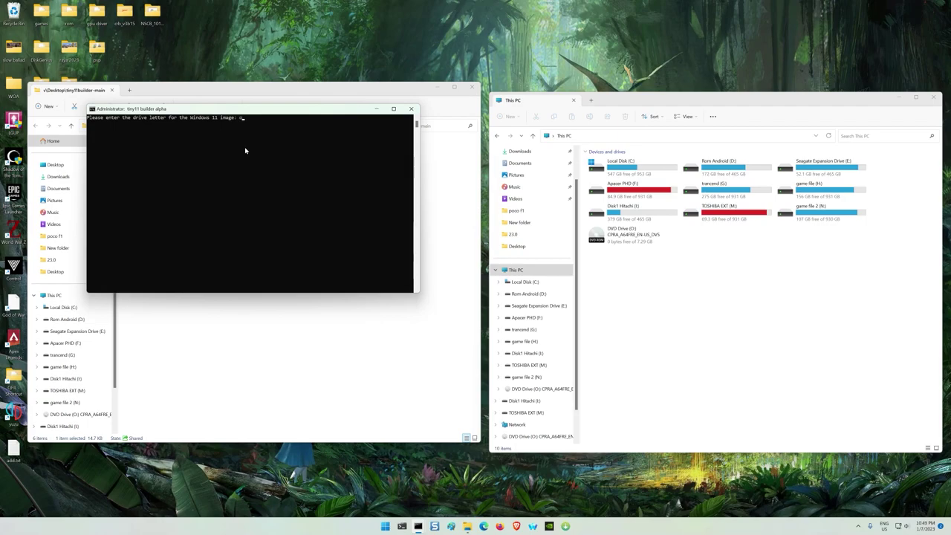
text(o)
key(Return)
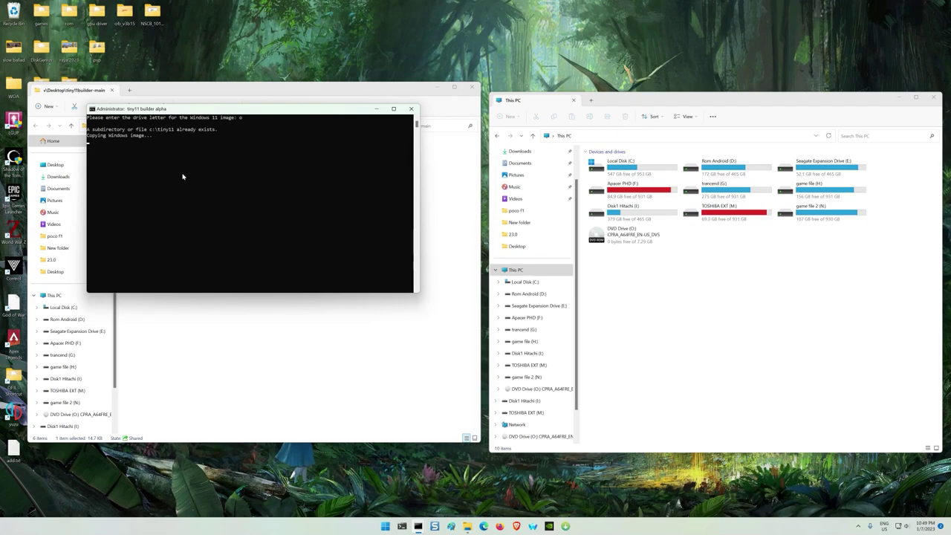
Enter image index 1 for Windows 11 Pro in tiny11 builder and move its console clear of the folder windows
drag(251, 112, 337, 73)
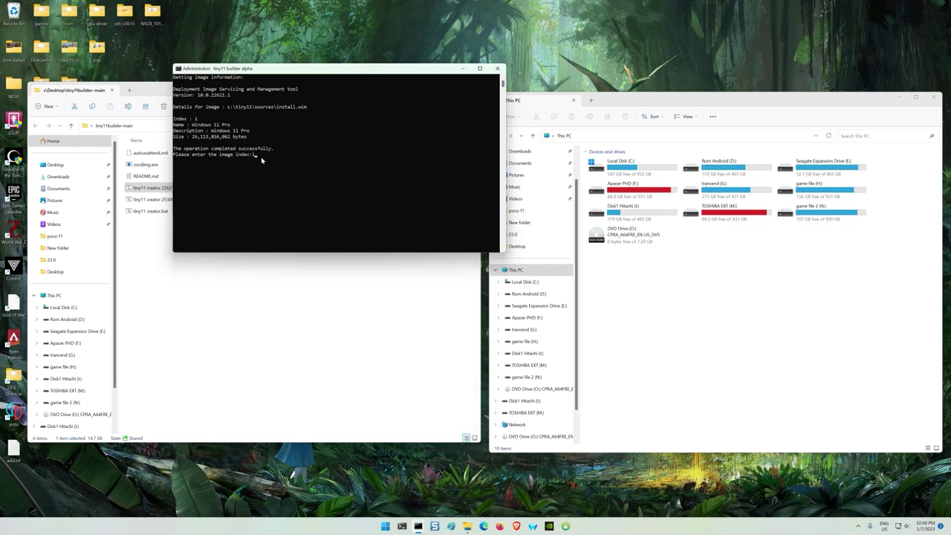
key(Return)
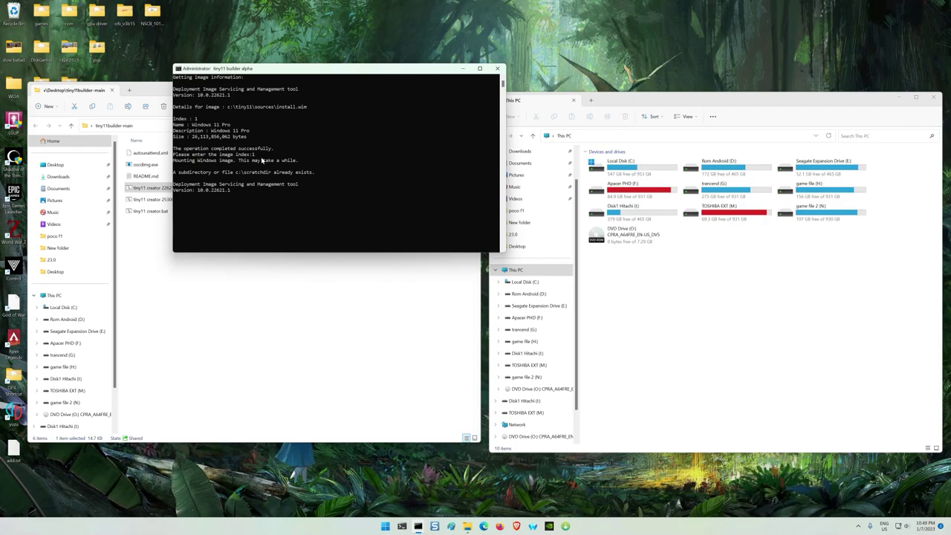
click(223, 332)
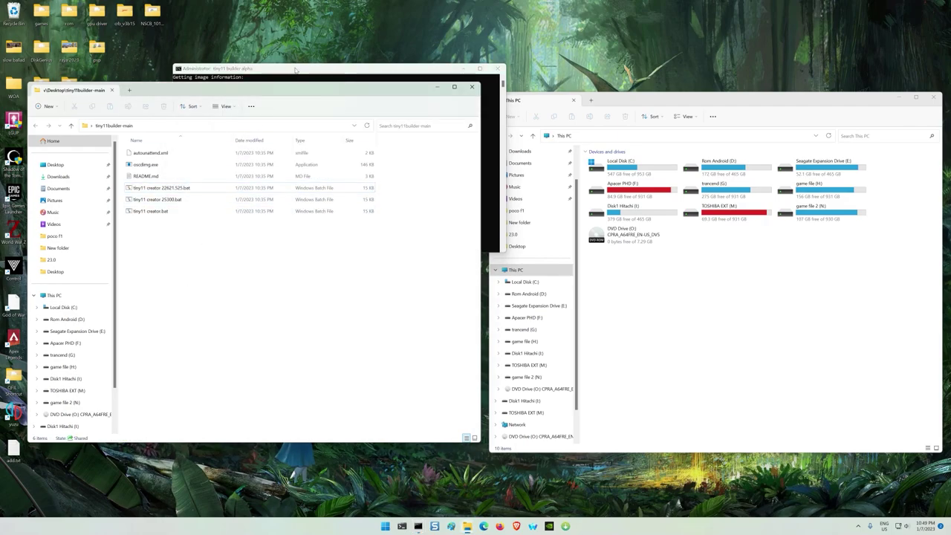
drag(299, 70, 364, 36)
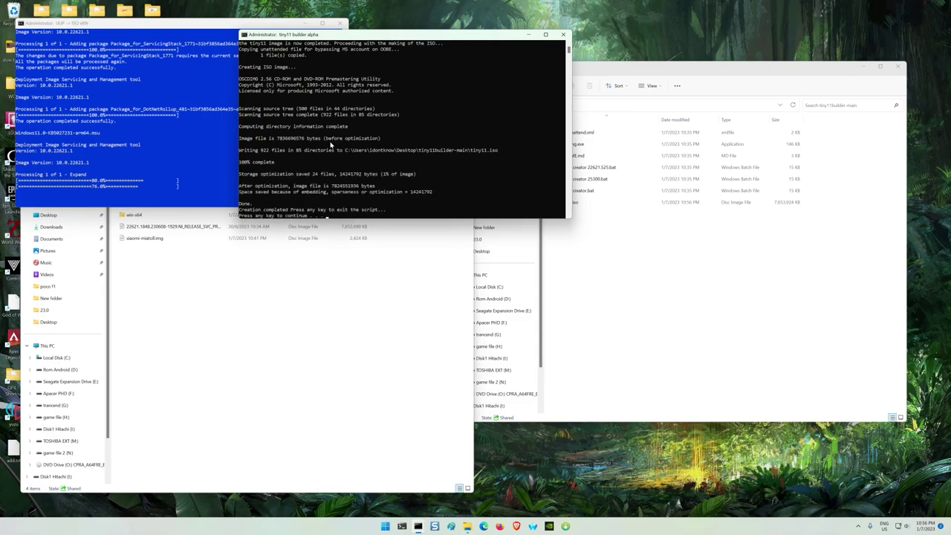
Exit the completed tiny11 builder script and close its console
click(381, 199)
key(Return)
click(406, 175)
key(Return)
click(565, 35)
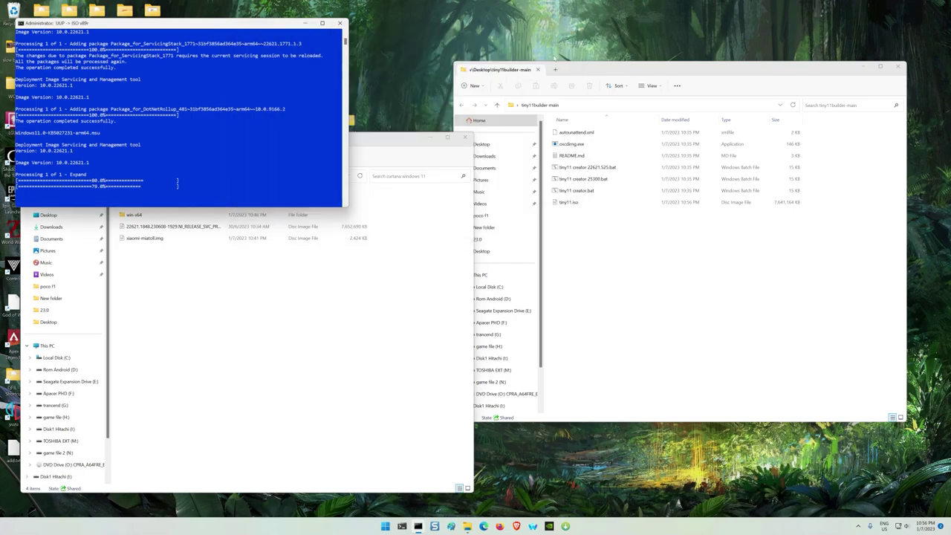
Check the desktop windows 11 iso folder, move tiny11.iso from tiny11builder-main into curtana windows 11, and close the source window
click(573, 205)
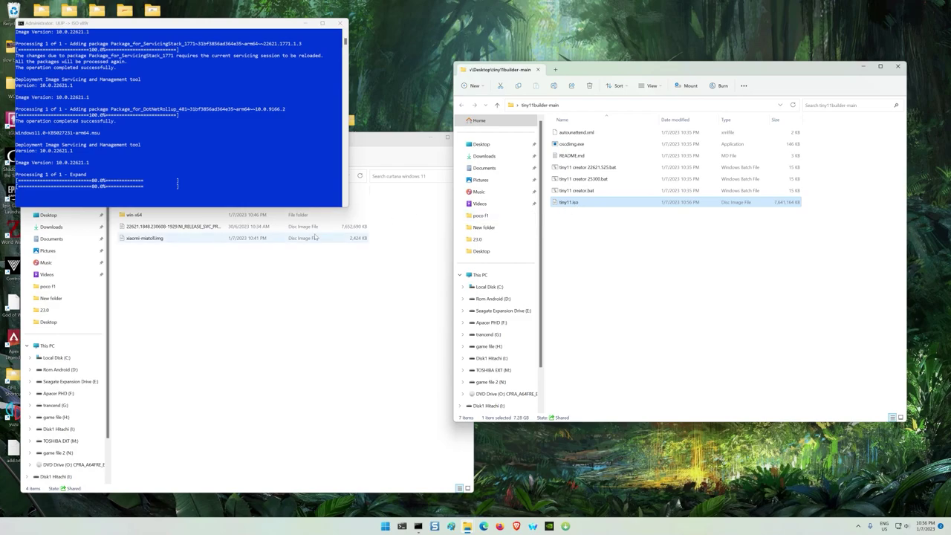
drag(198, 25, 315, 41)
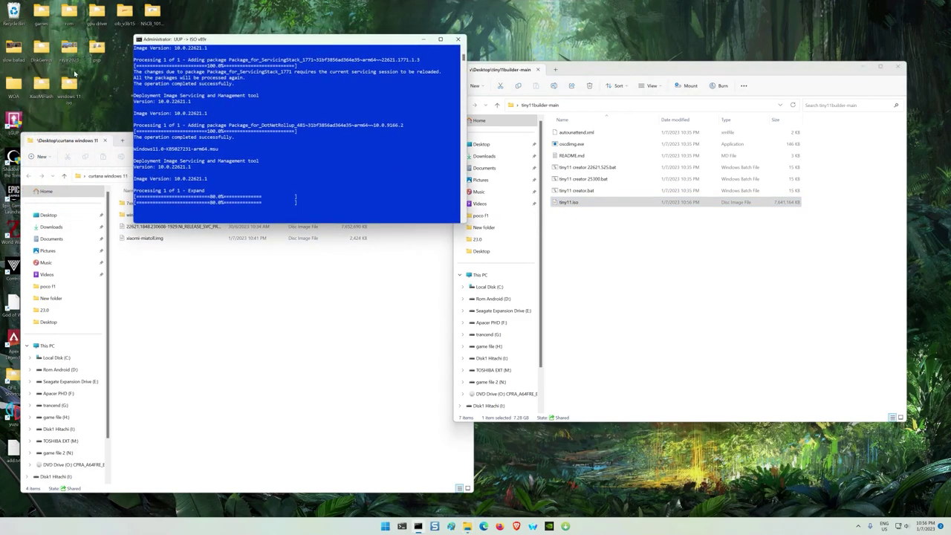
double_click(72, 82)
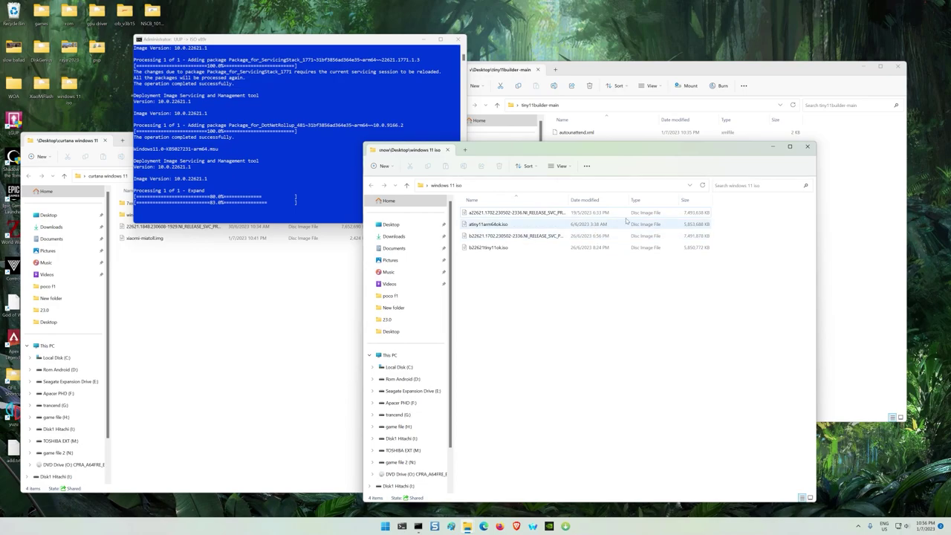
click(808, 147)
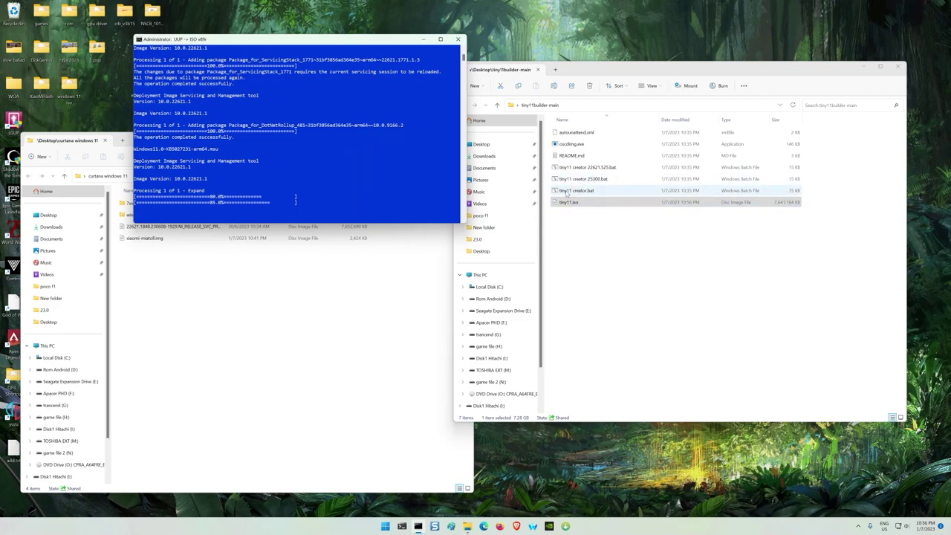
drag(569, 202, 258, 351)
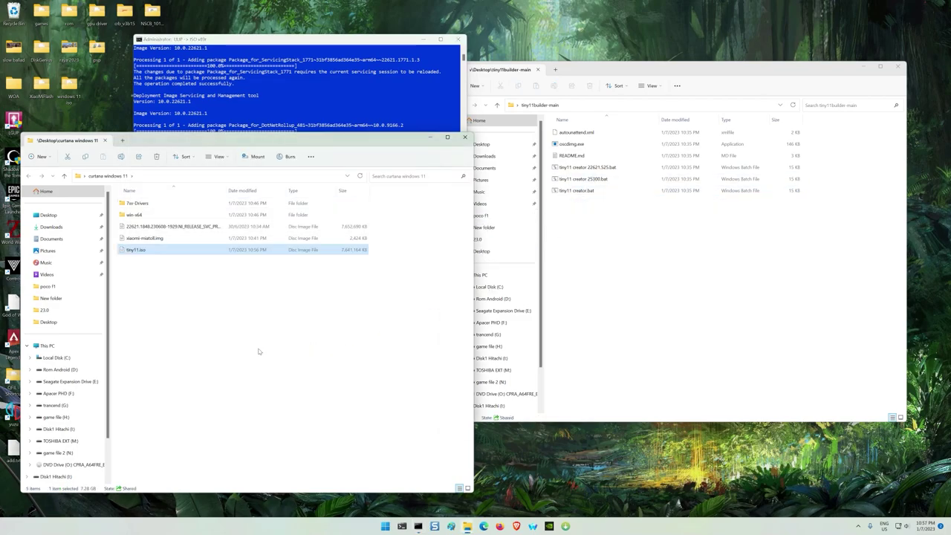
click(898, 66)
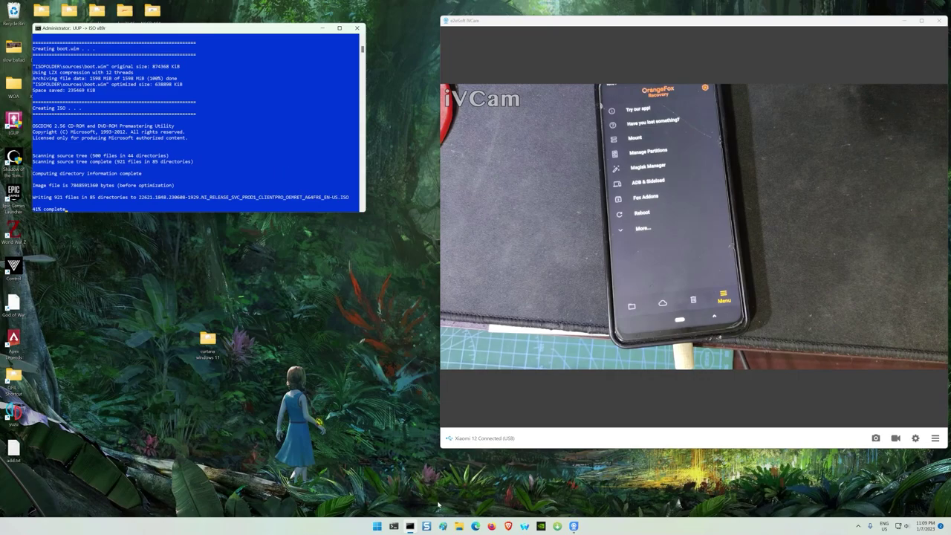
double_click(208, 343)
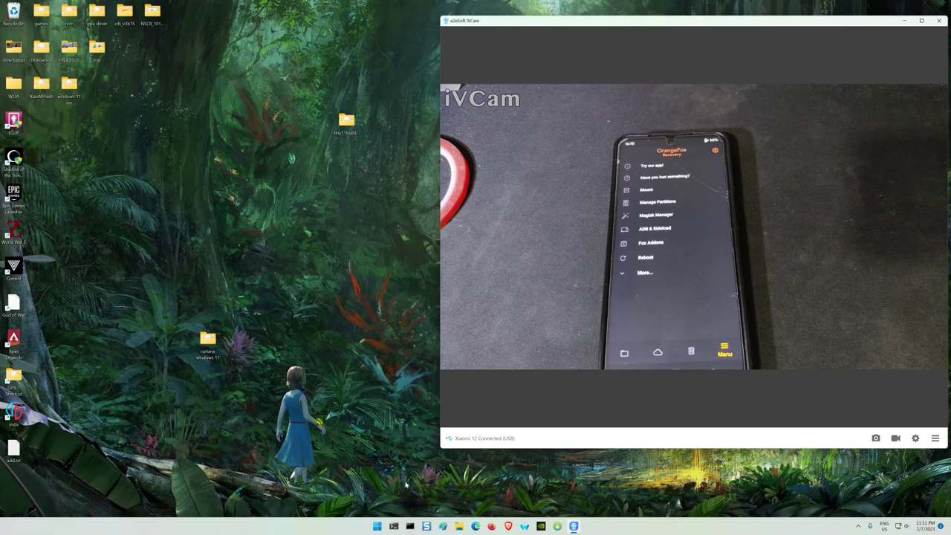
right_click(410, 526)
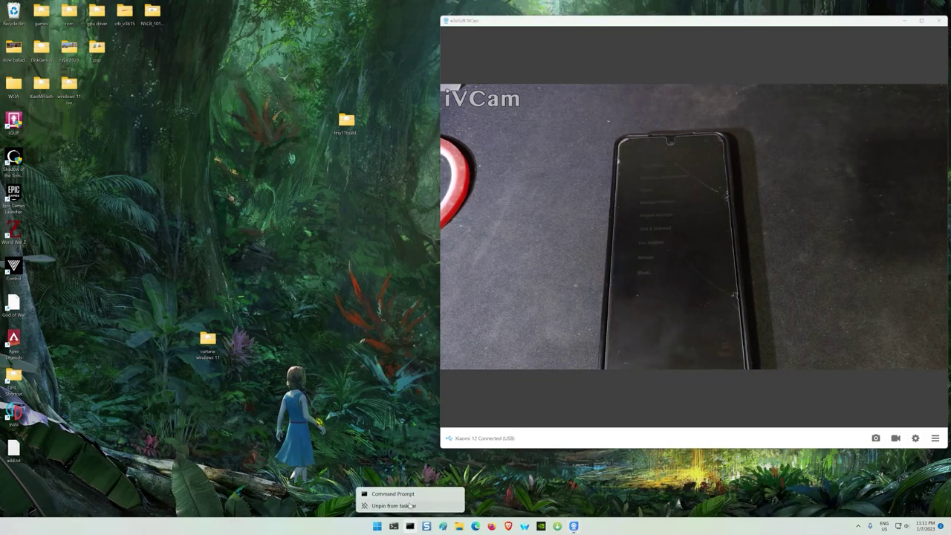
click(405, 494)
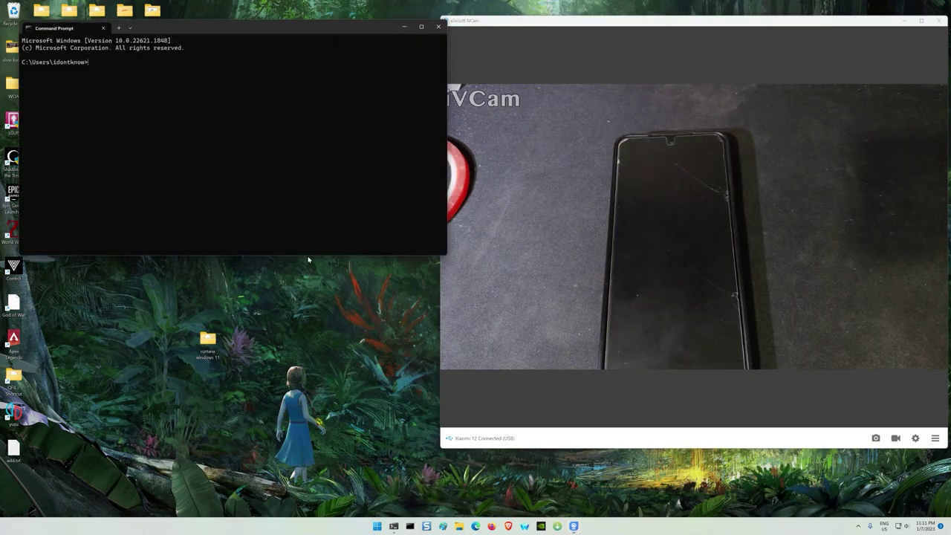
drag(230, 30, 272, 65)
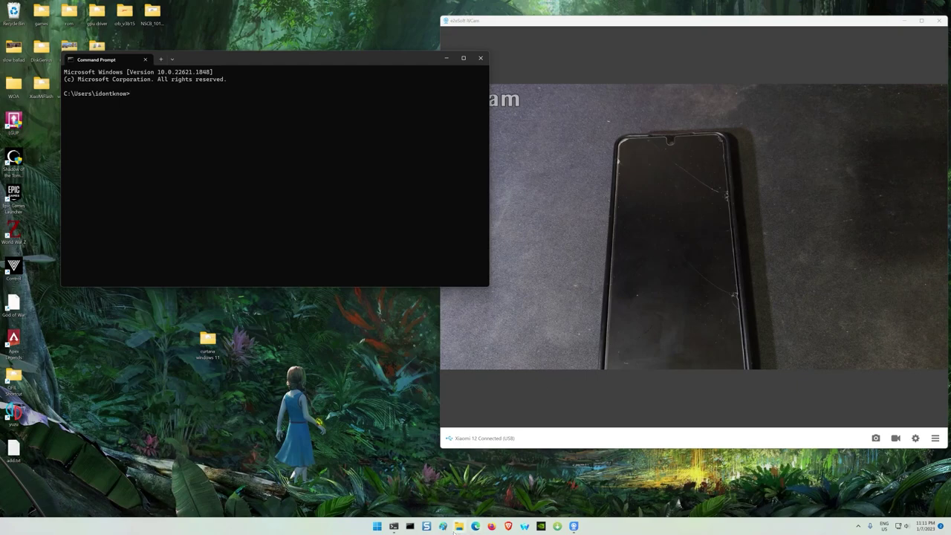
click(459, 526)
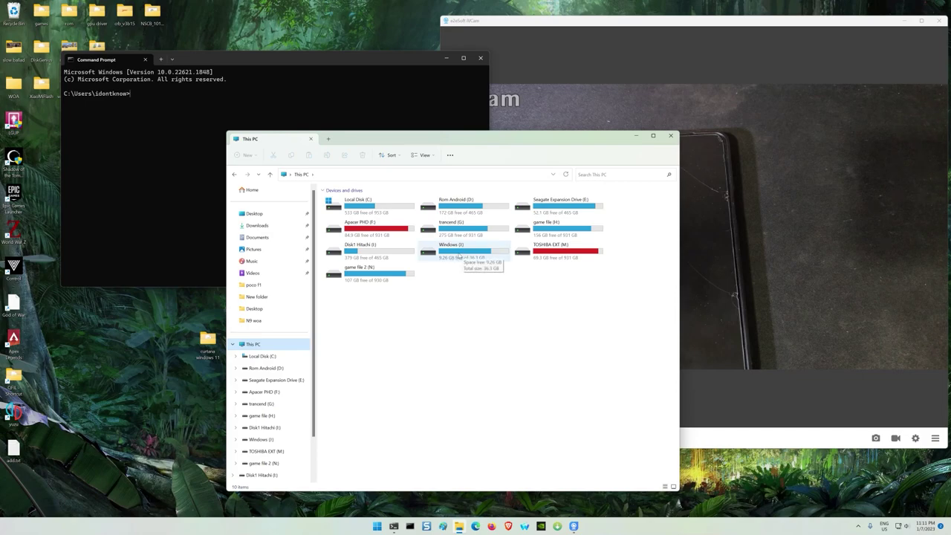
click(670, 135)
click(480, 58)
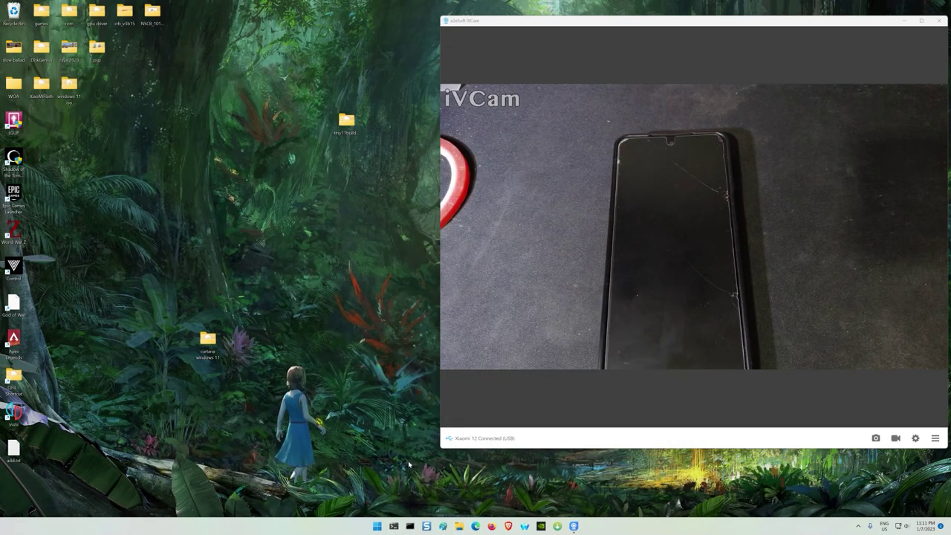
Open Terminal as administrator and start diskpart
right_click(377, 526)
click(371, 424)
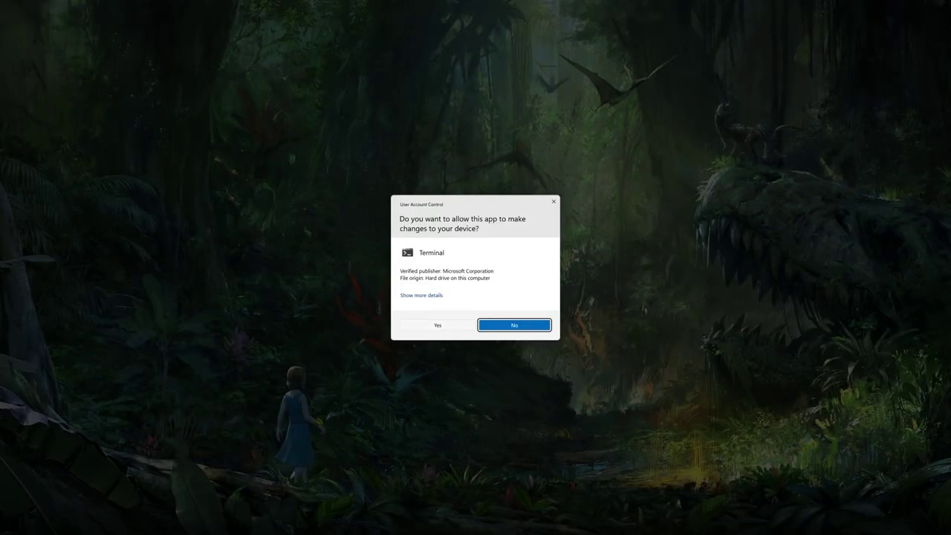
click(438, 325)
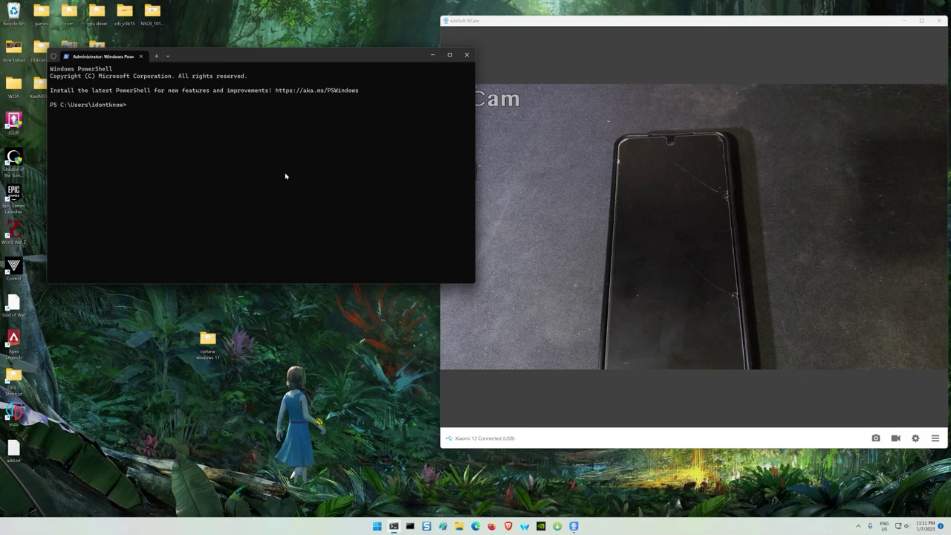
text(diskpart)
key(Return)
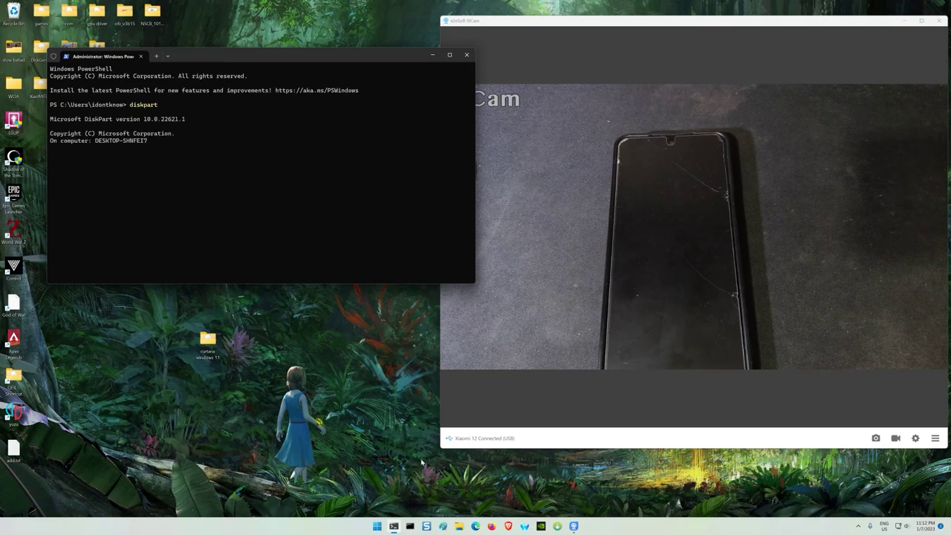
Open This PC in File Explorer, inspect the Windows drive's capacity, and move the window clear of the phone camera view
click(460, 527)
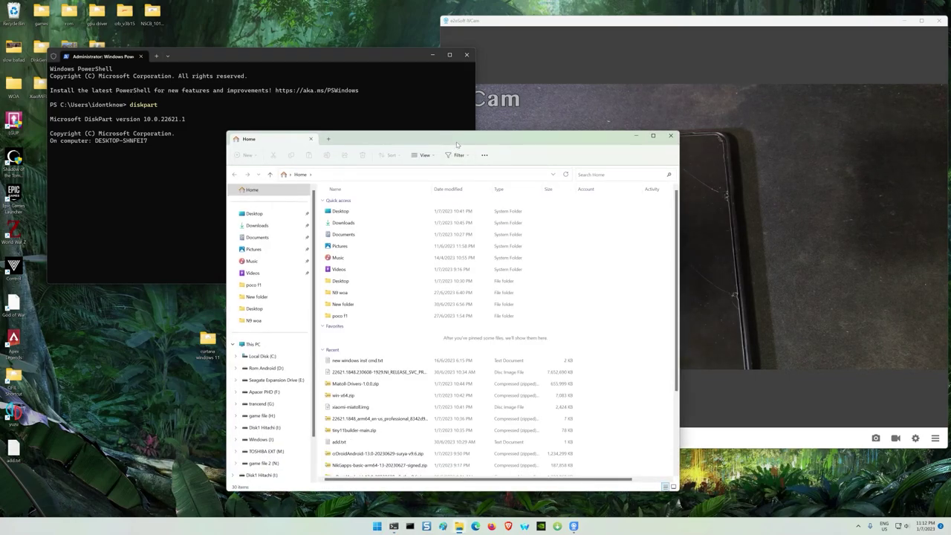
drag(449, 146, 677, 52)
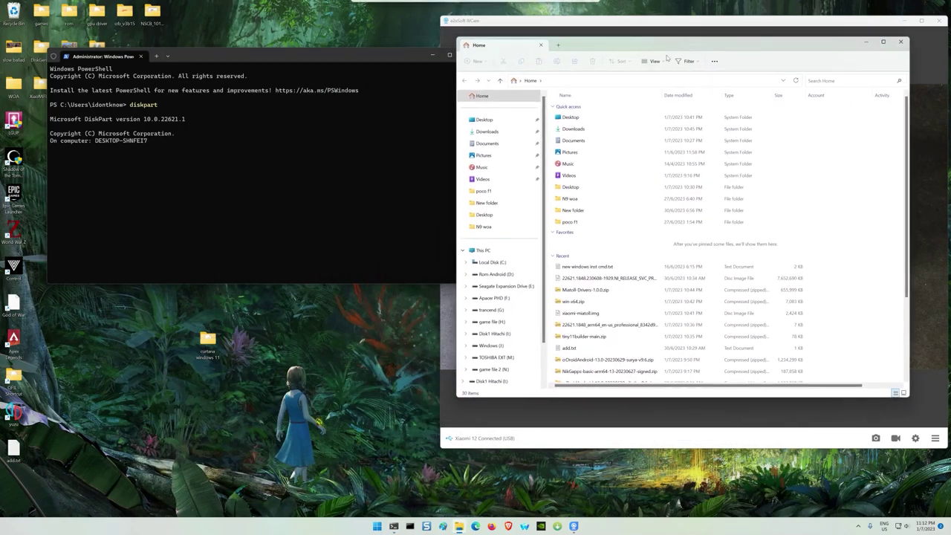
click(481, 250)
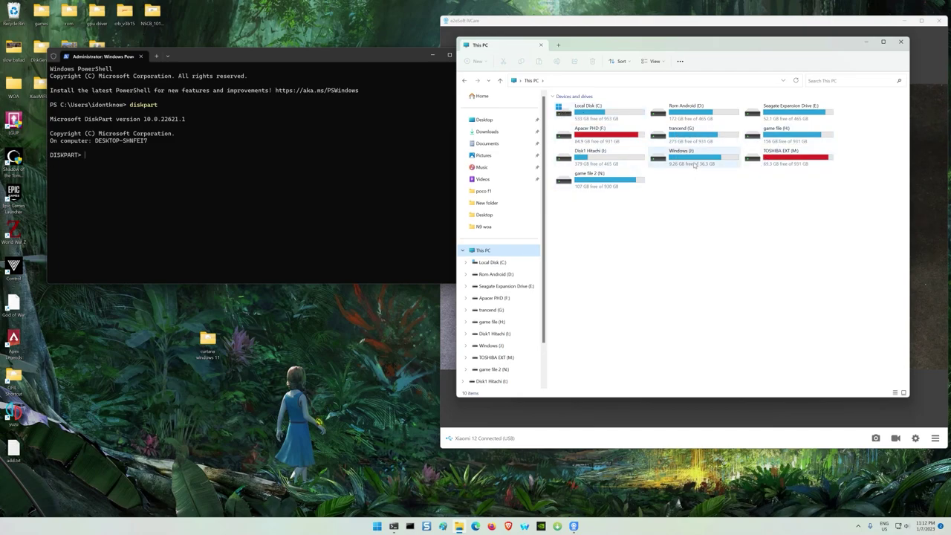
mouse_move(694, 164)
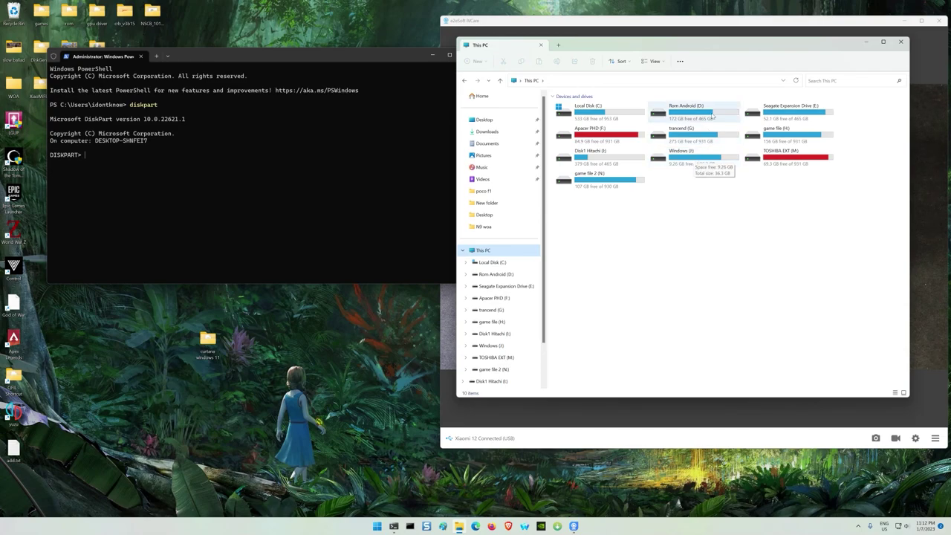
drag(743, 41, 559, 231)
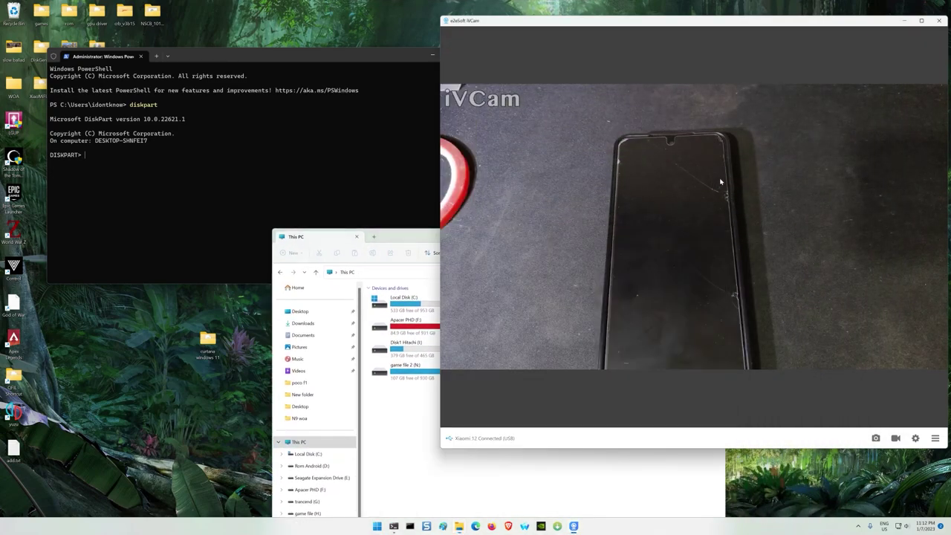
Move the This PC window clear of the terminal and list all disks in diskpart with lis dis
drag(435, 232, 711, 173)
click(189, 196)
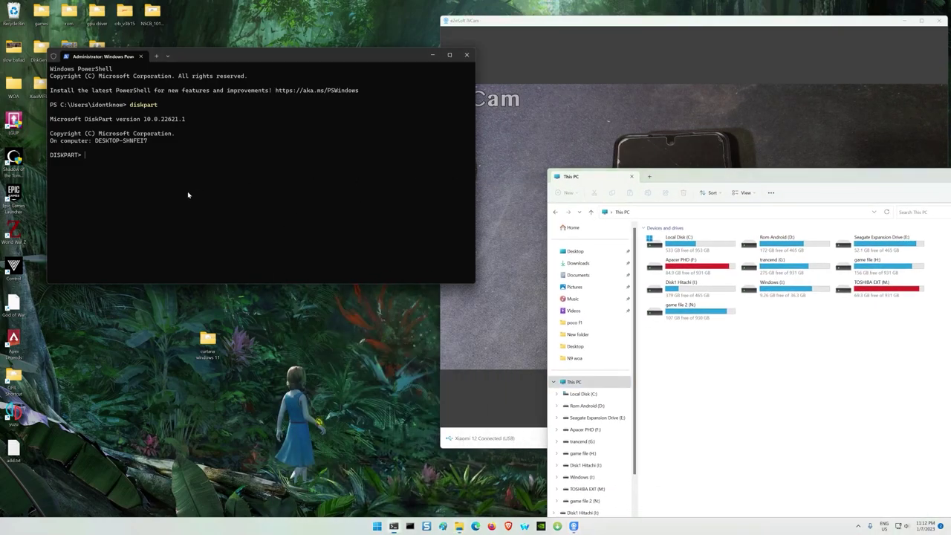
text(lis)
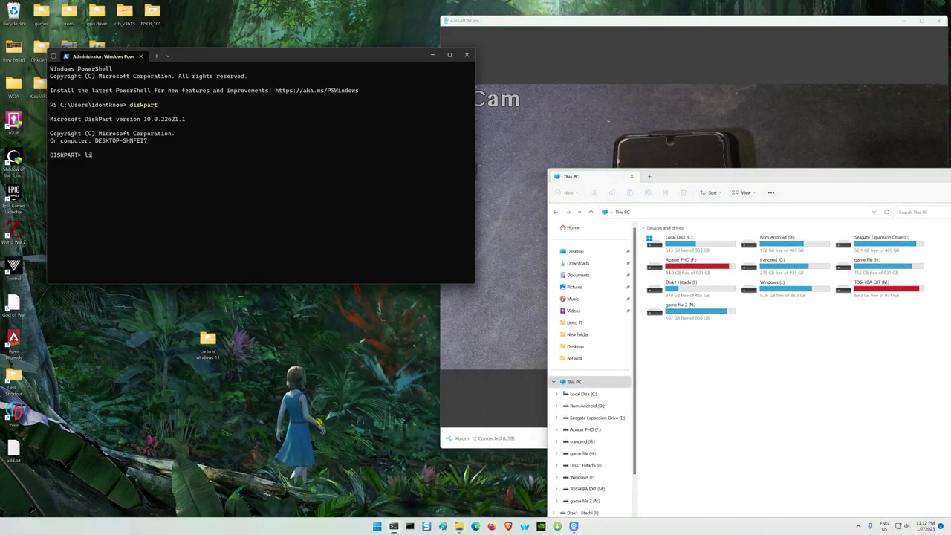
text( dis)
key(Return)
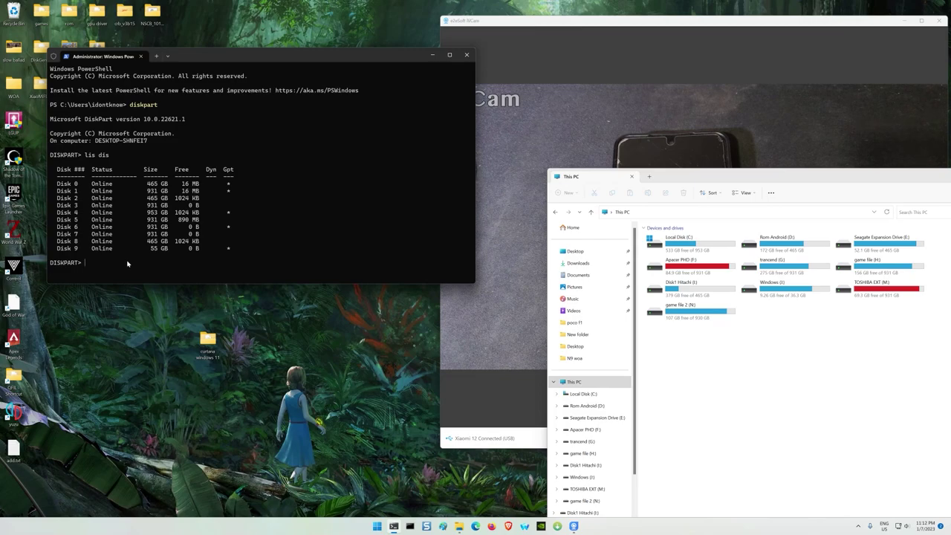
Select disk 9 in diskpart and list its partitions
text(sel dis 9)
key(Return)
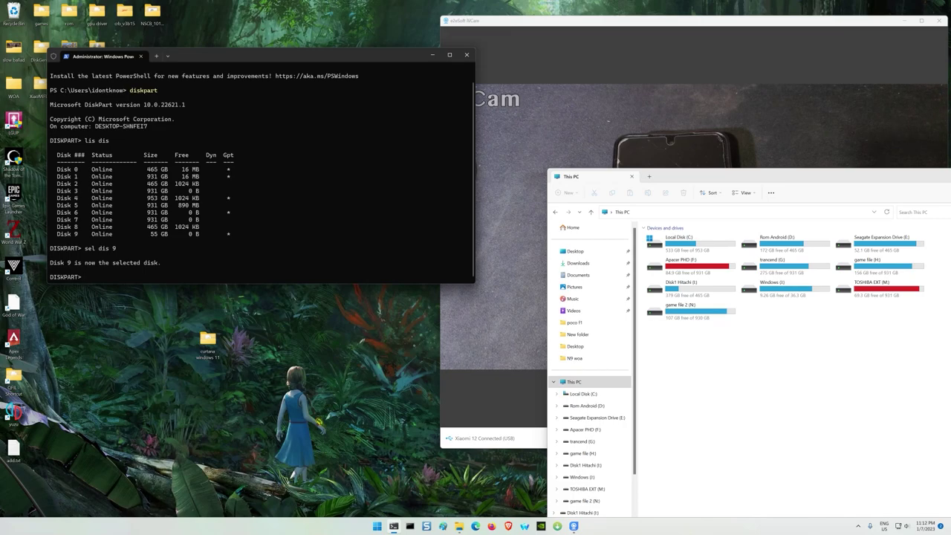
text(lis par)
key(Return)
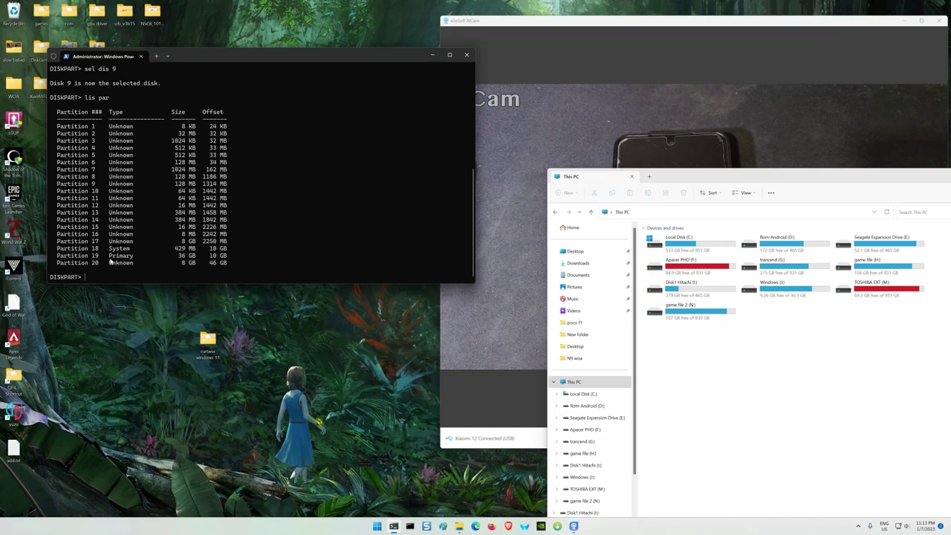
Select partition 18 and quick-format it as FAT32 with the label "System"
text(sel par 18)
key(Return)
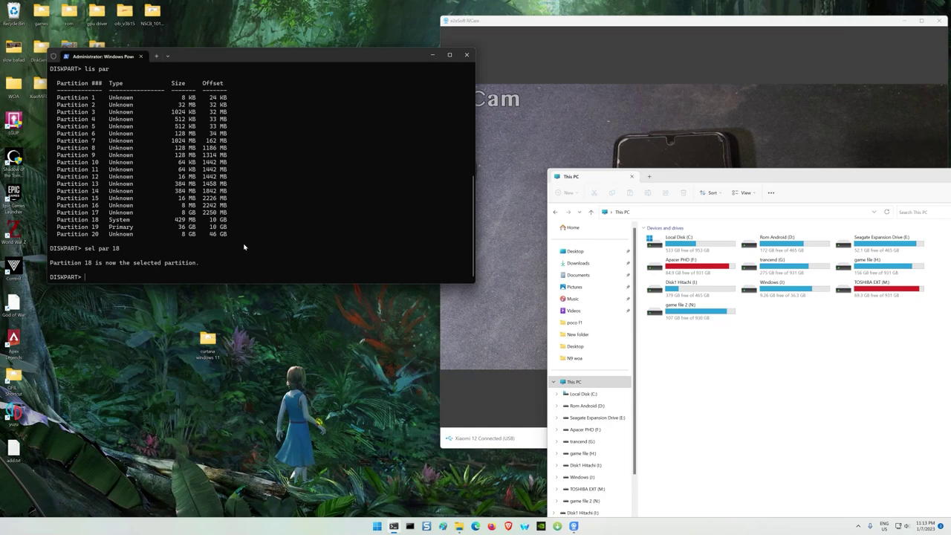
text(fao)
key(BackSpace)
key(BackSpace)
text(ormat quick fs=fat32 label)
text(="System")
key(Return)
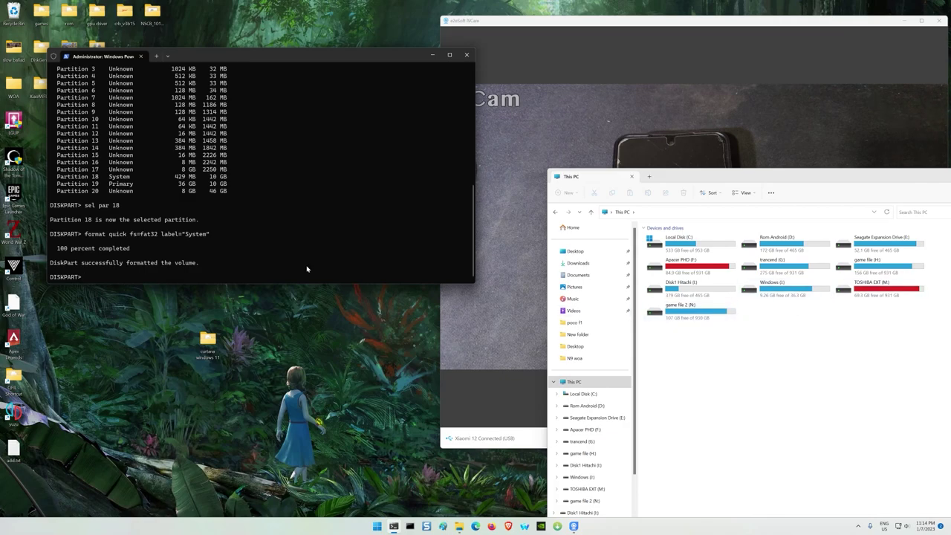
Assign drive letter S to the newly formatted System partition
text(assign letter)
text(="S")
key(Return)
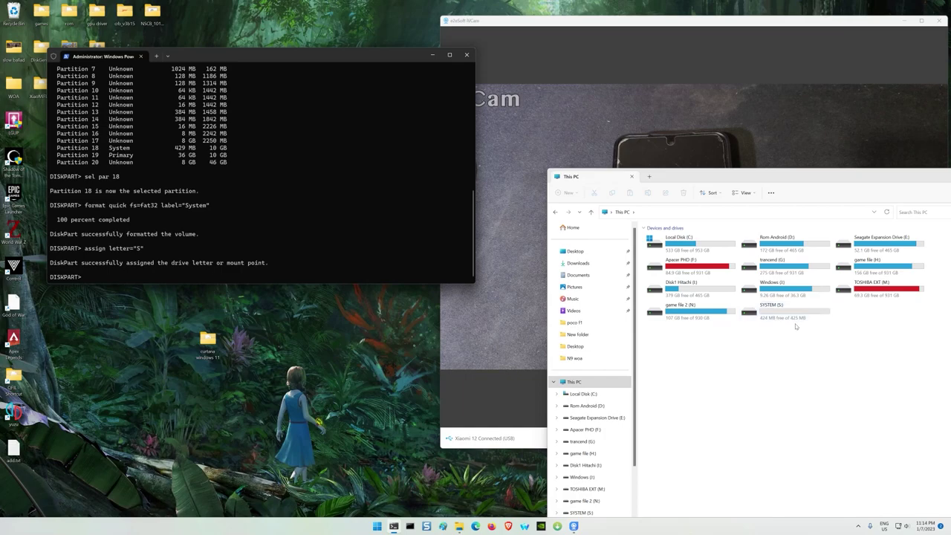
Reposition the This PC window and check the capacities of the Windows and SYSTEM drives
drag(742, 179, 527, 134)
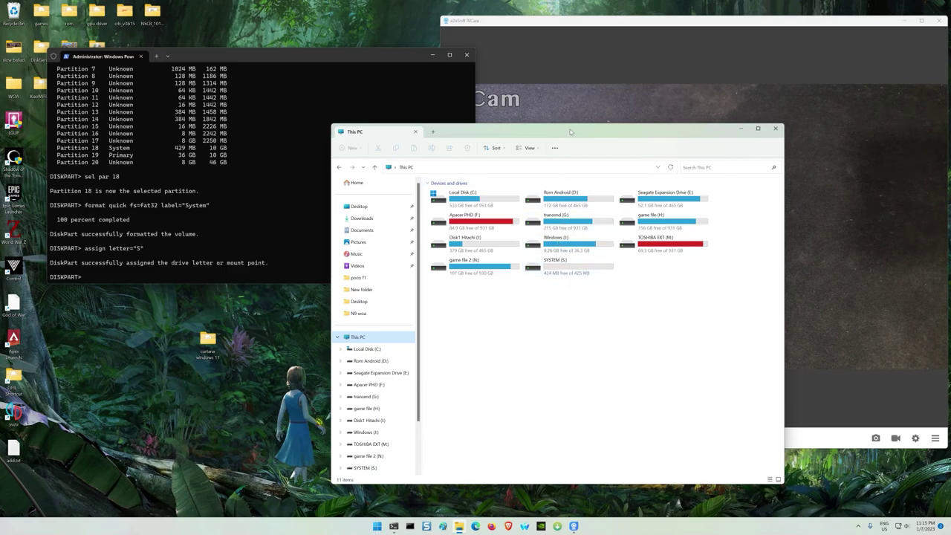
drag(571, 132, 648, 131)
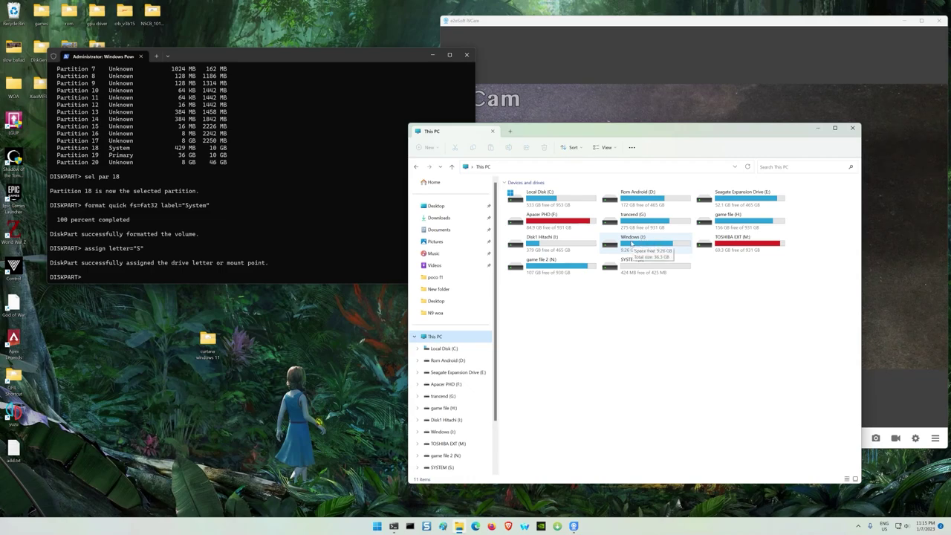
drag(640, 136, 685, 133)
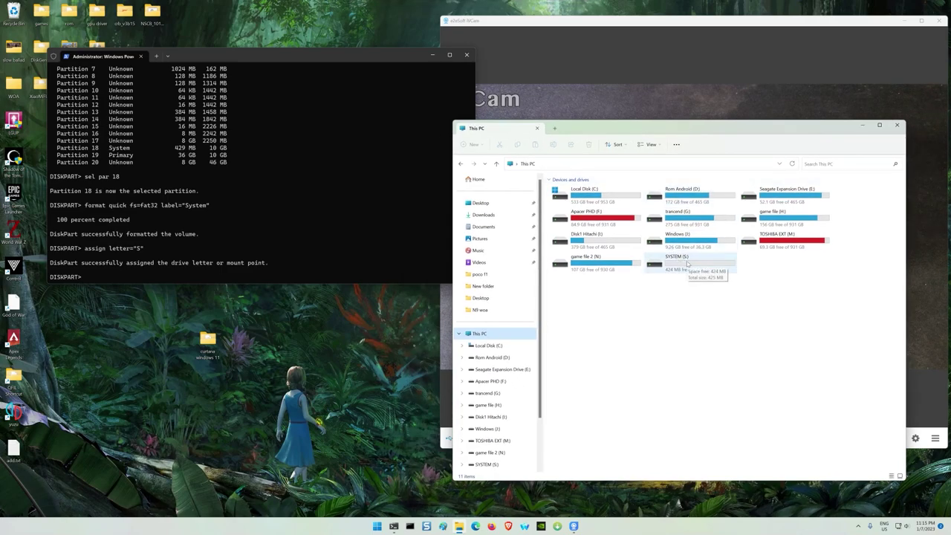
Select partition 19 in diskpart and quick-format it as NTFS with the label "Windows"
click(289, 266)
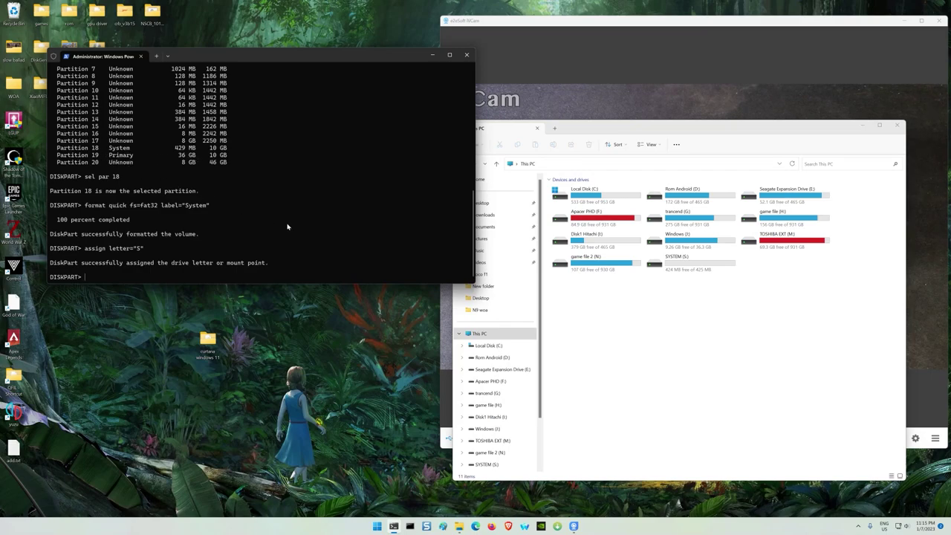
text(sel par 19)
key(Return)
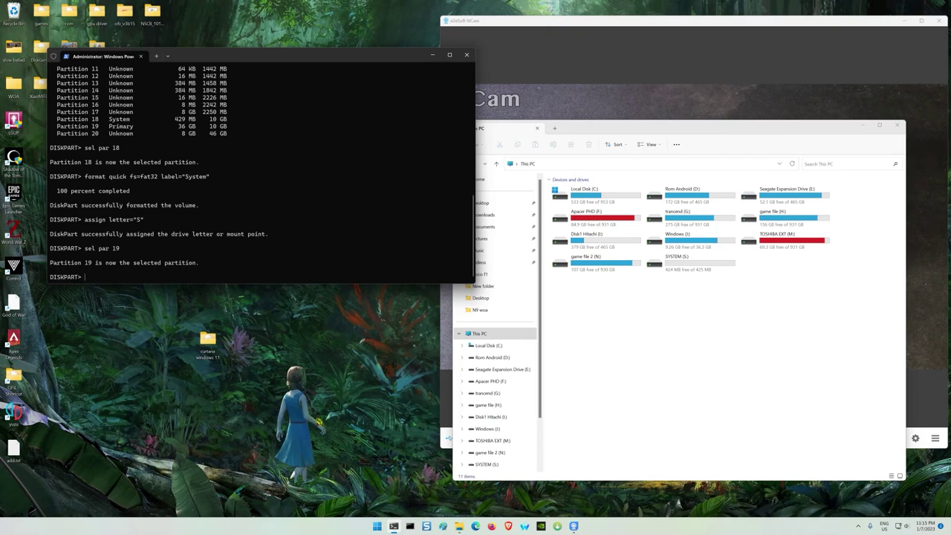
text(format quick)
text(fs=ntfs label="Windows")
key(Return)
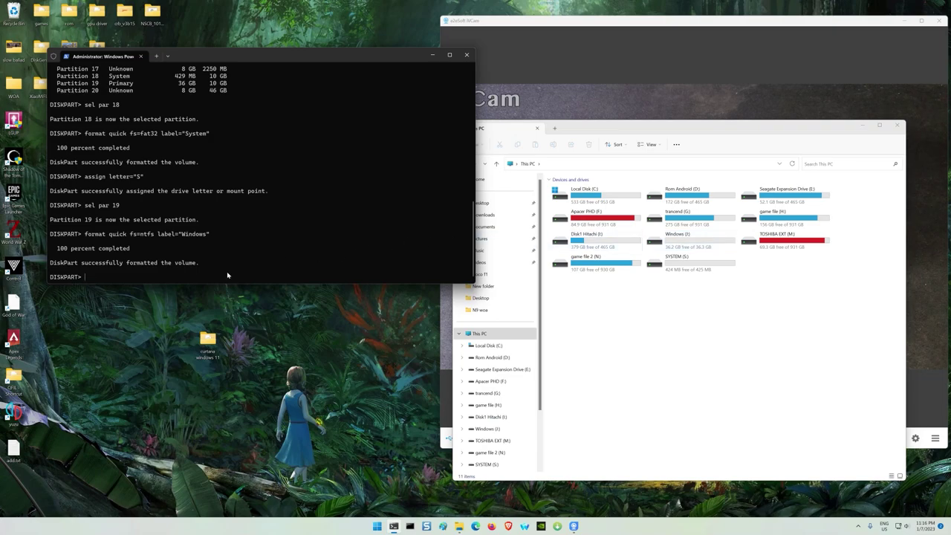
Assign drive letter W to the Windows partition and check the SYSTEM (S:) and Windows (W:) drives in This PC
text(assign letter="W")
key(Return)
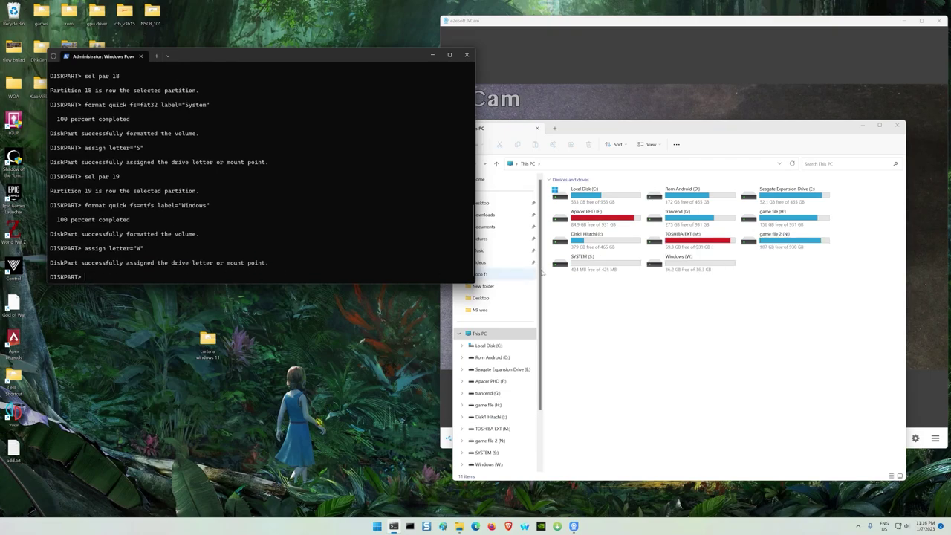
click(591, 269)
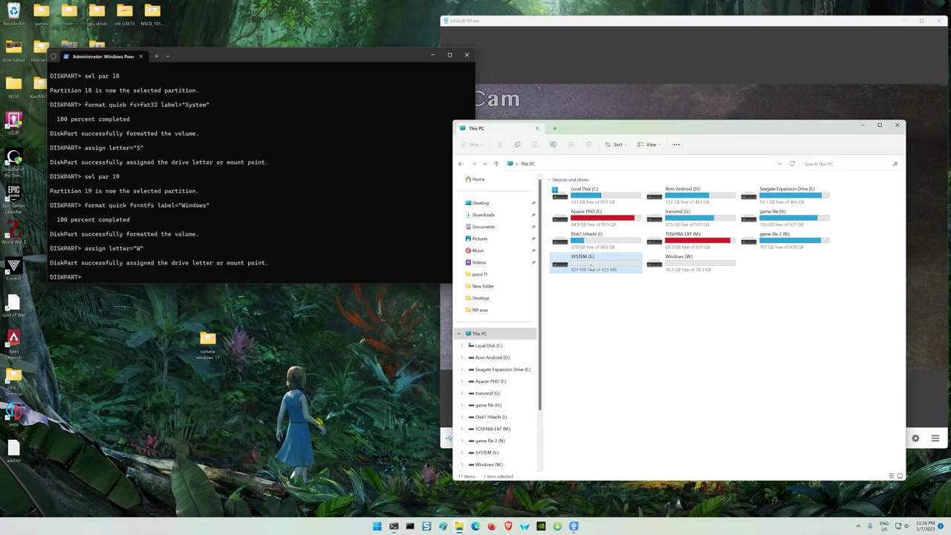
click(693, 269)
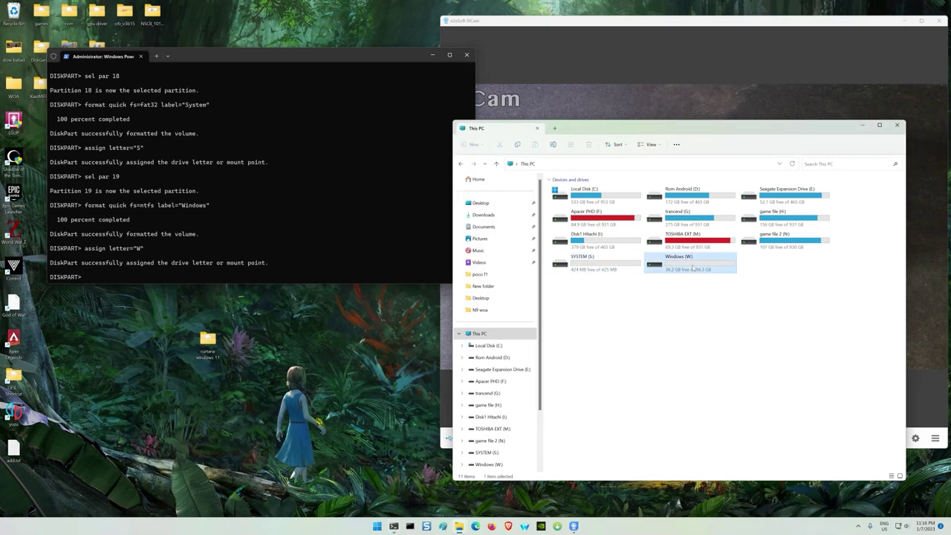
Exit diskpart and close the administrator PowerShell window
click(251, 173)
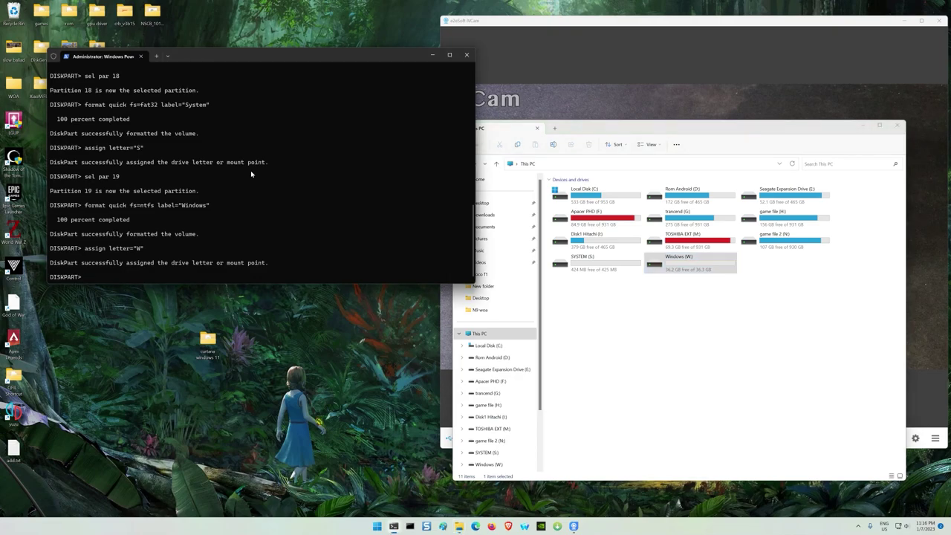
text(exit)
key(Return)
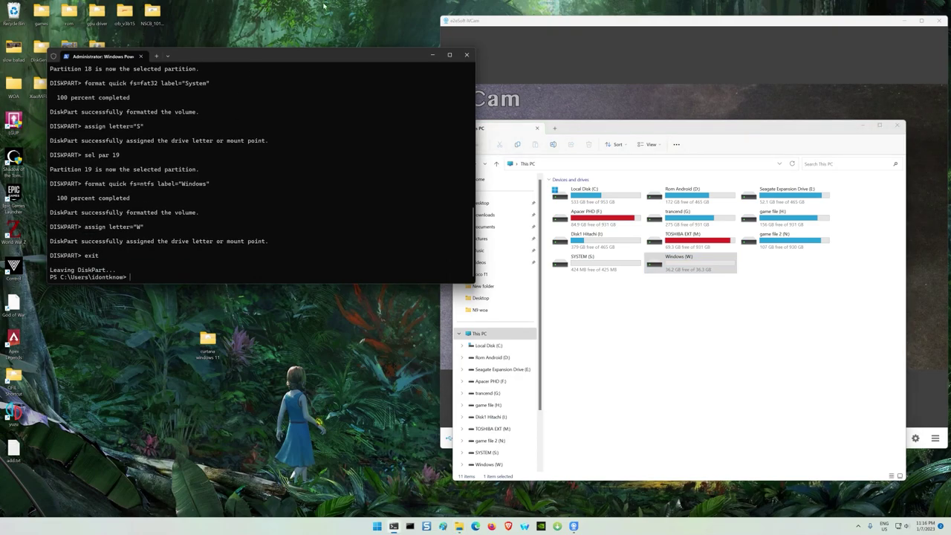
click(466, 55)
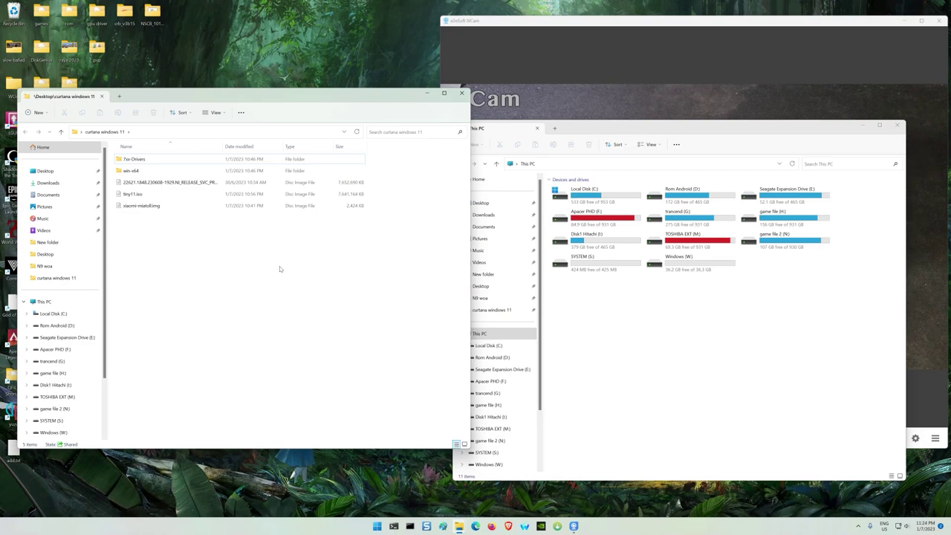
Open Command Prompt as administrator and move its window aside
right_click(409, 526)
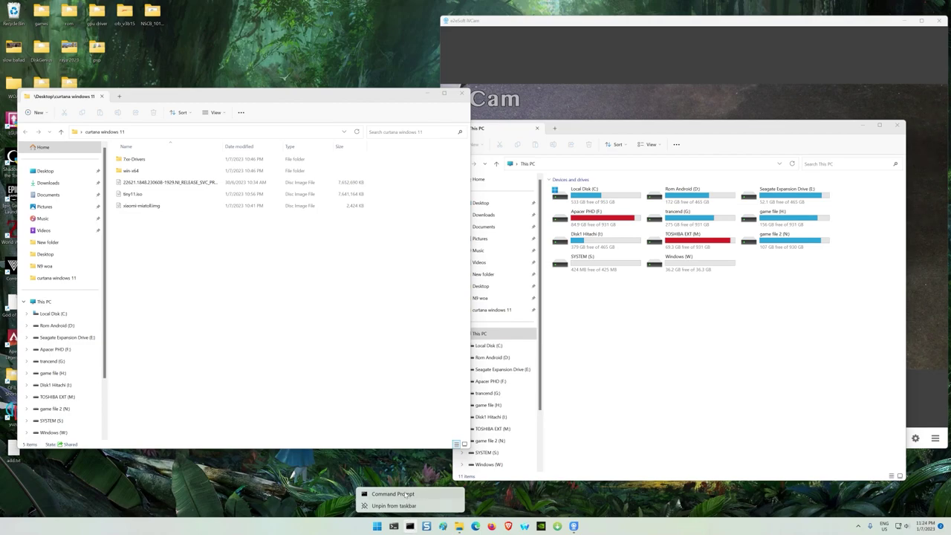
right_click(408, 494)
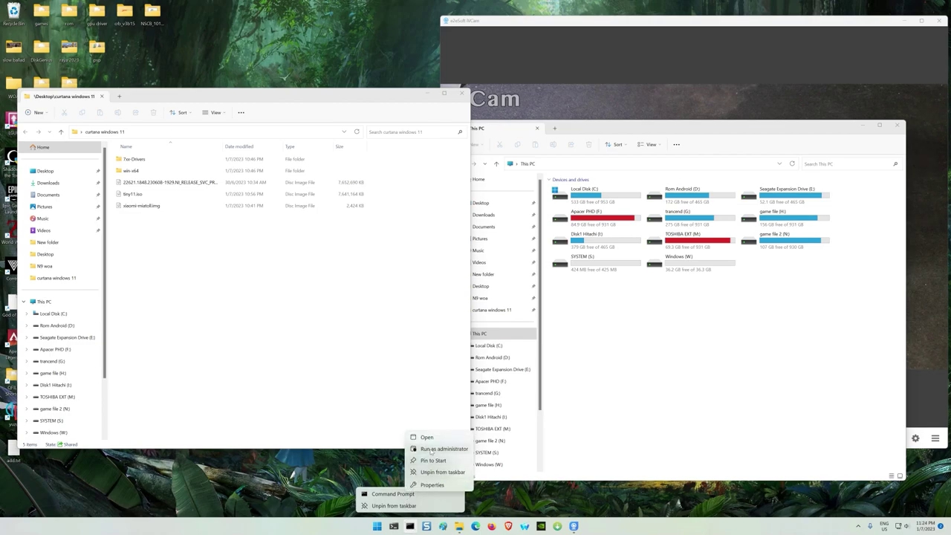
click(432, 451)
click(437, 320)
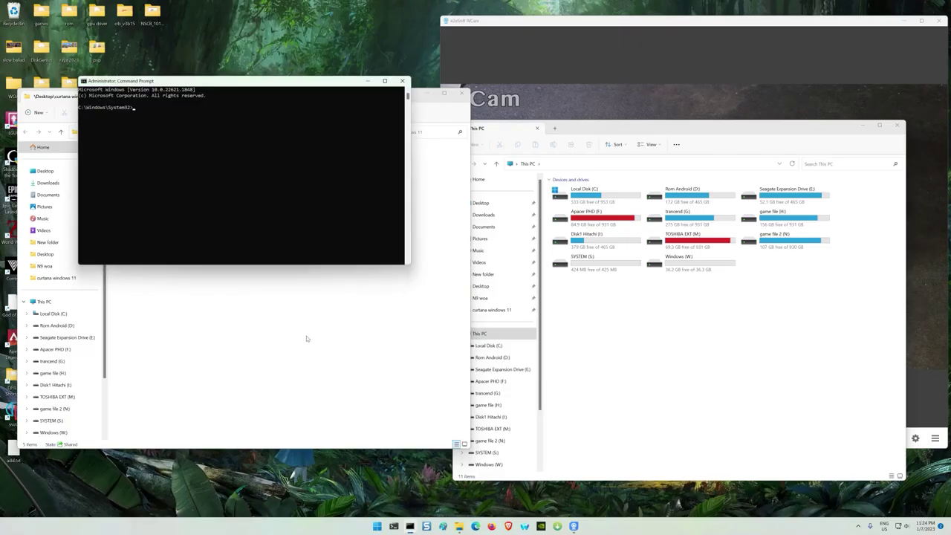
drag(253, 86, 358, 90)
Mount tiny11.iso from the curtana windows 11 folder, arranging the Explorer window below the Command Prompt
click(171, 316)
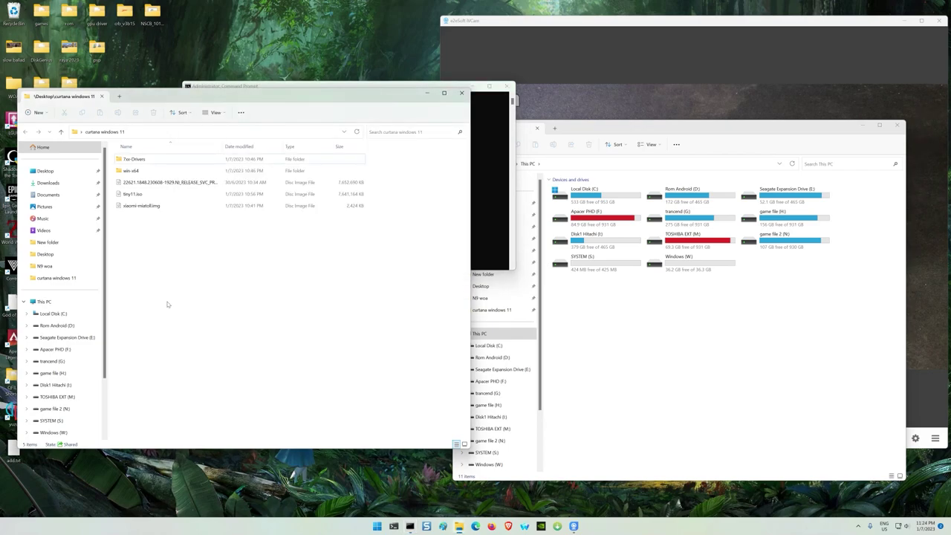
drag(196, 96, 211, 208)
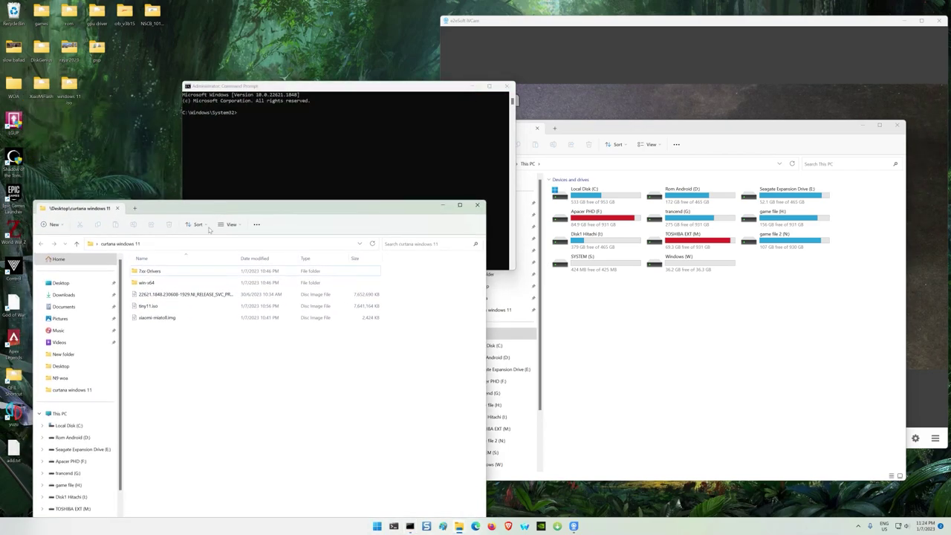
double_click(149, 306)
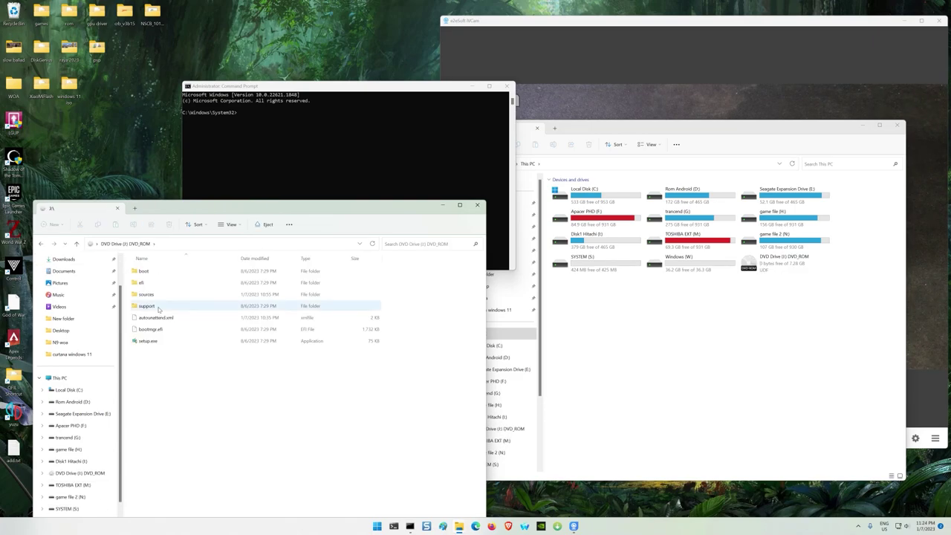
drag(260, 208, 303, 163)
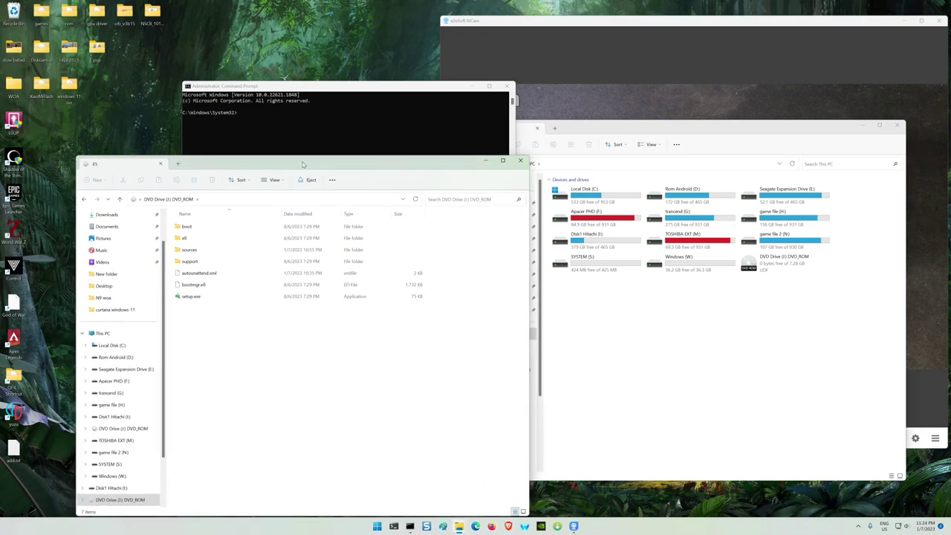
Open the sources folder on the mounted DVD drive and locate install.wim
double_click(197, 253)
scroll(236, 362, down, 15)
scroll(237, 362, down, 5)
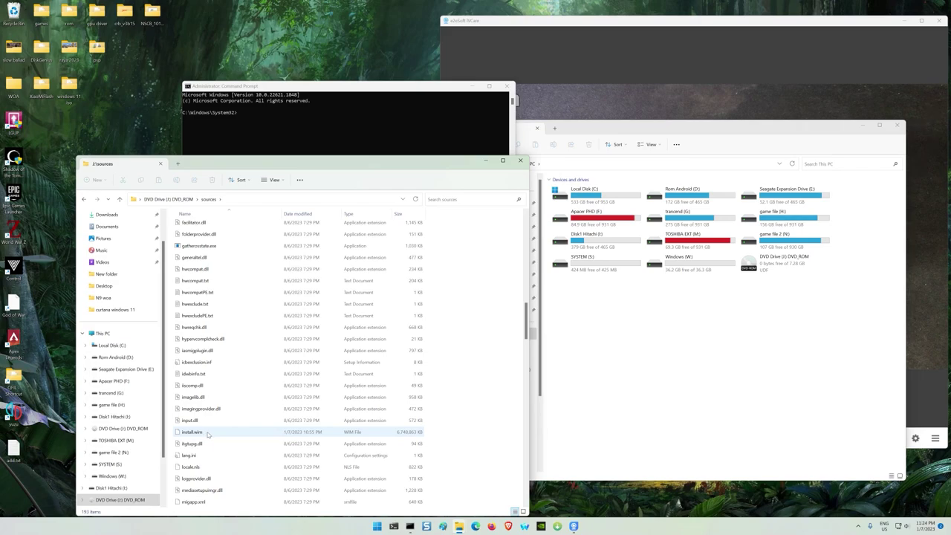
mouse_move(207, 435)
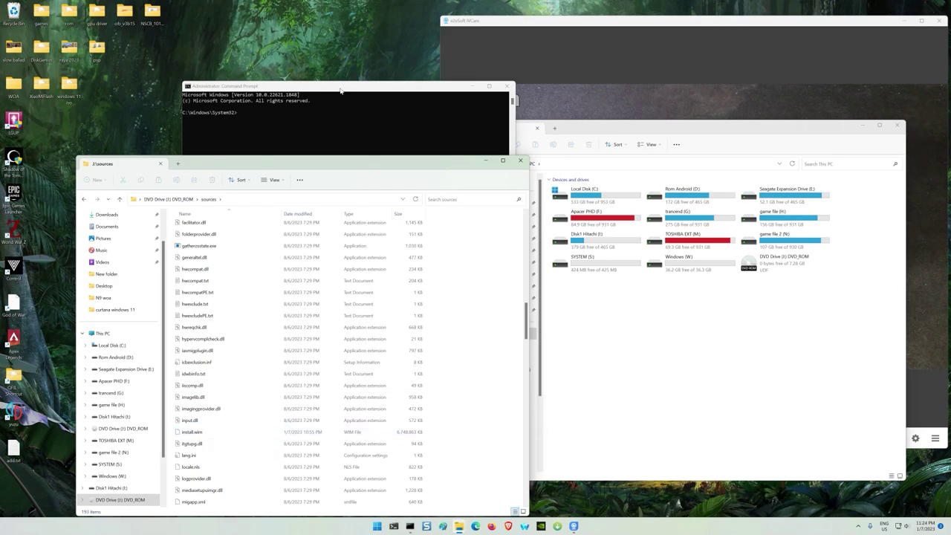
Begin entering a command starting with dism /ap in the administrator Command Prompt
click(342, 92)
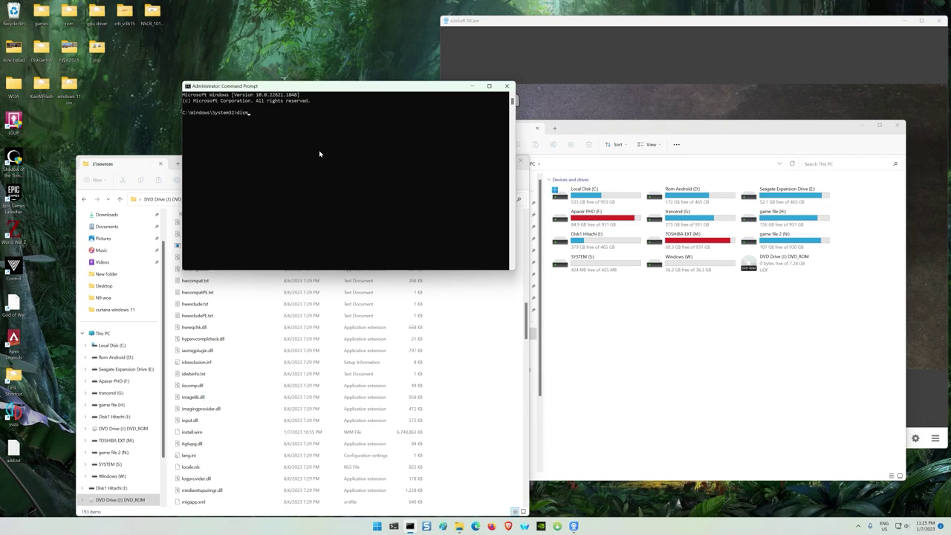
text(dism /ap)
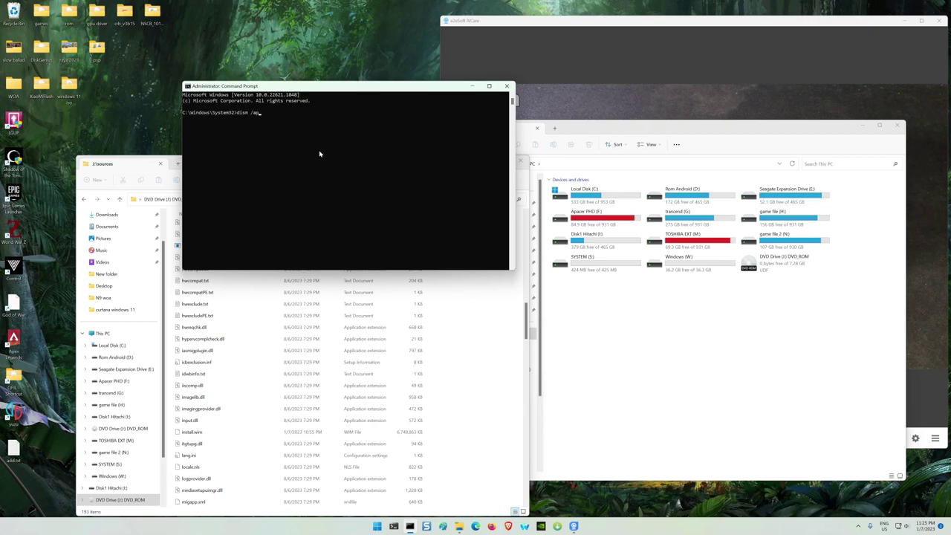